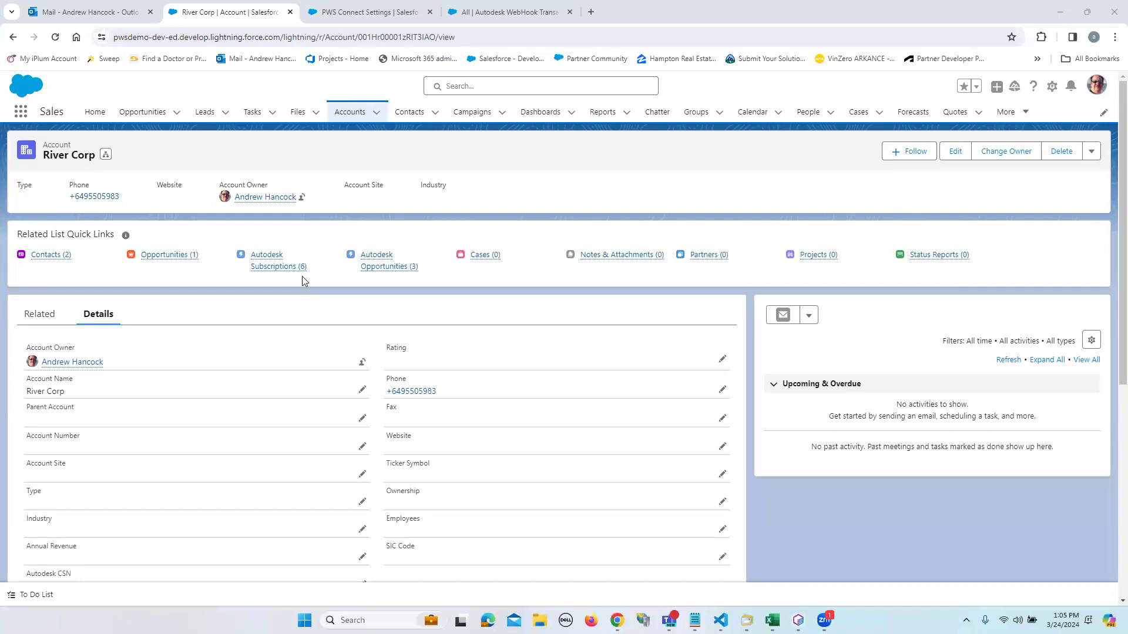
Preview River Corp's Autodesk subscriptions and opportunities, and open the opportunity closing 9/13/2024 in a separate, non-maximized window.
mouse_move(274, 262)
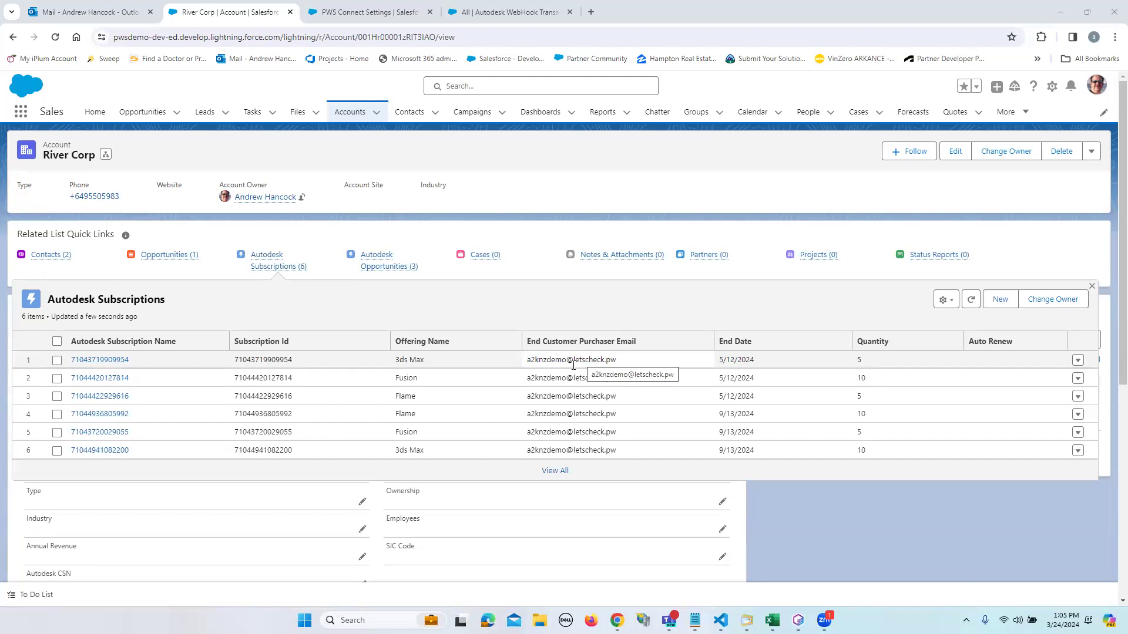
mouse_move(398, 268)
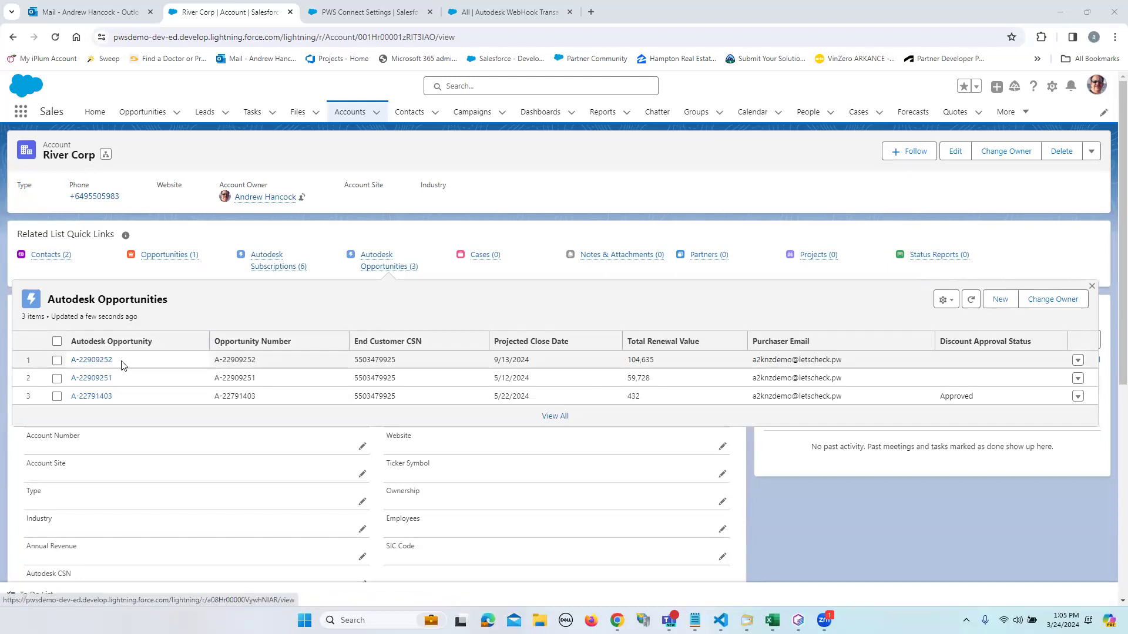
right_click(89, 363)
left_click(122, 390)
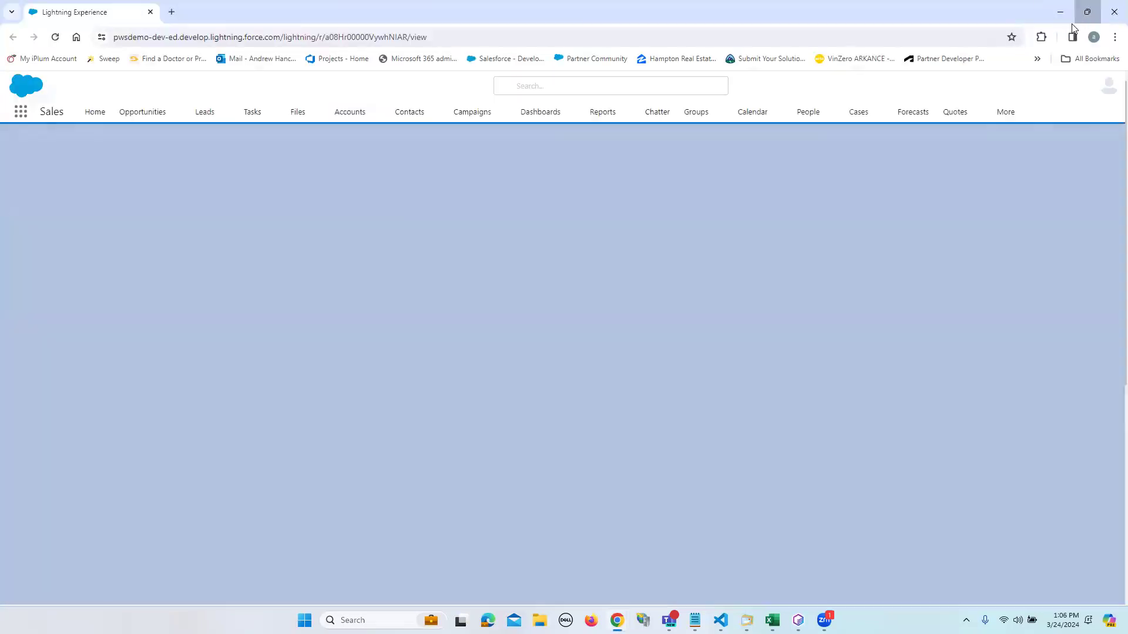
left_click(1088, 12)
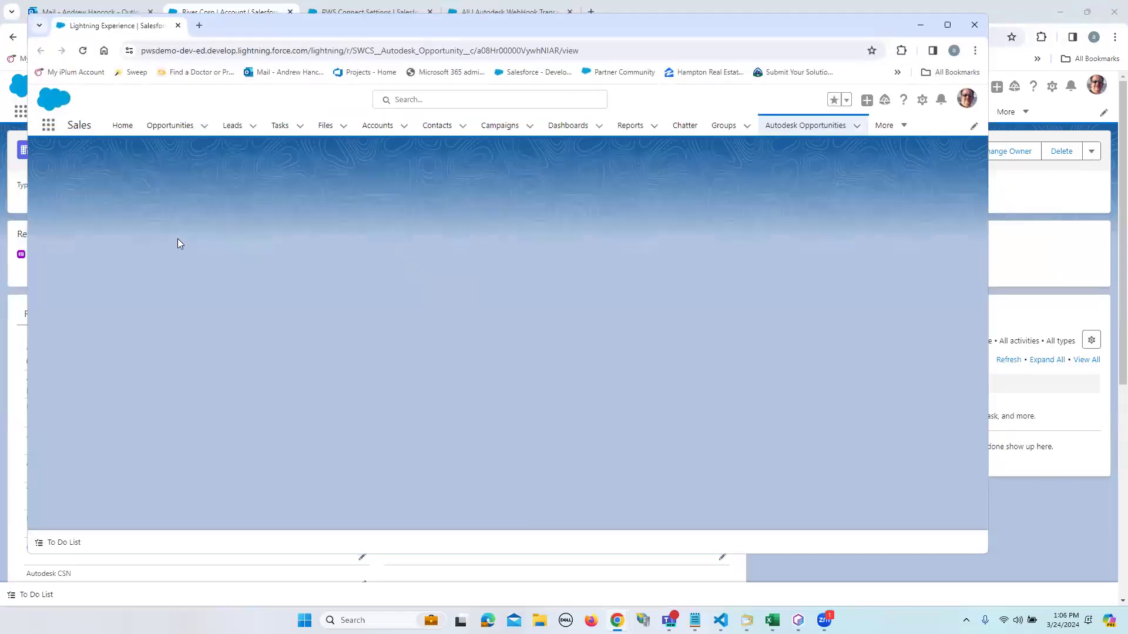
Review the Autodesk opportunity's details, from renewal dates and quantities through the end customer and purchaser information.
scroll(215, 369, "down", 6)
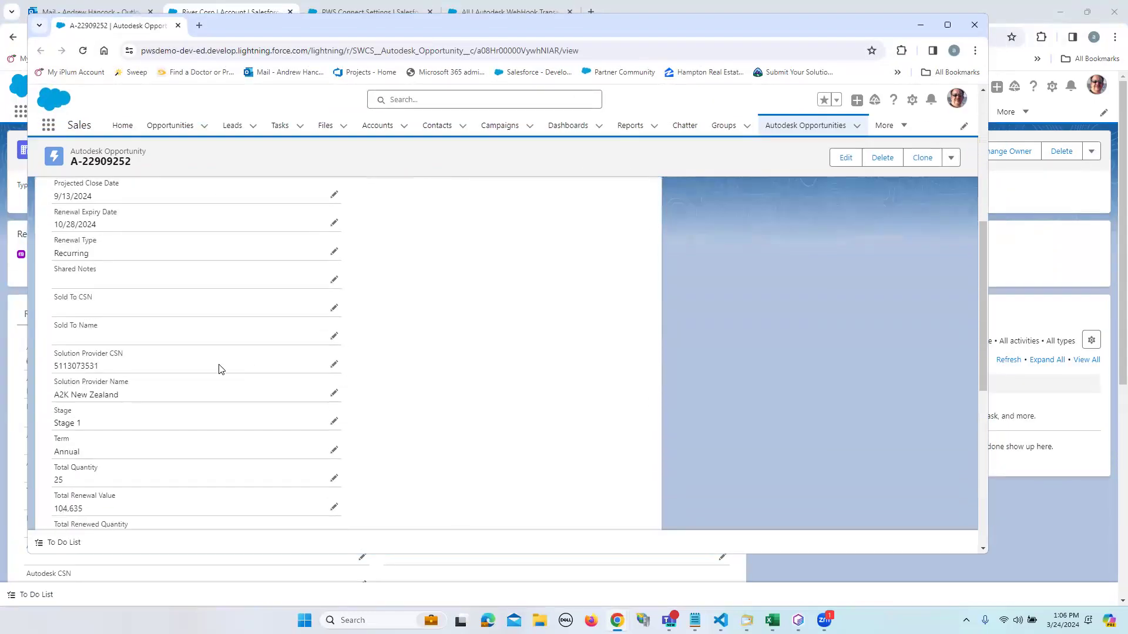
scroll(219, 369, "down", 2)
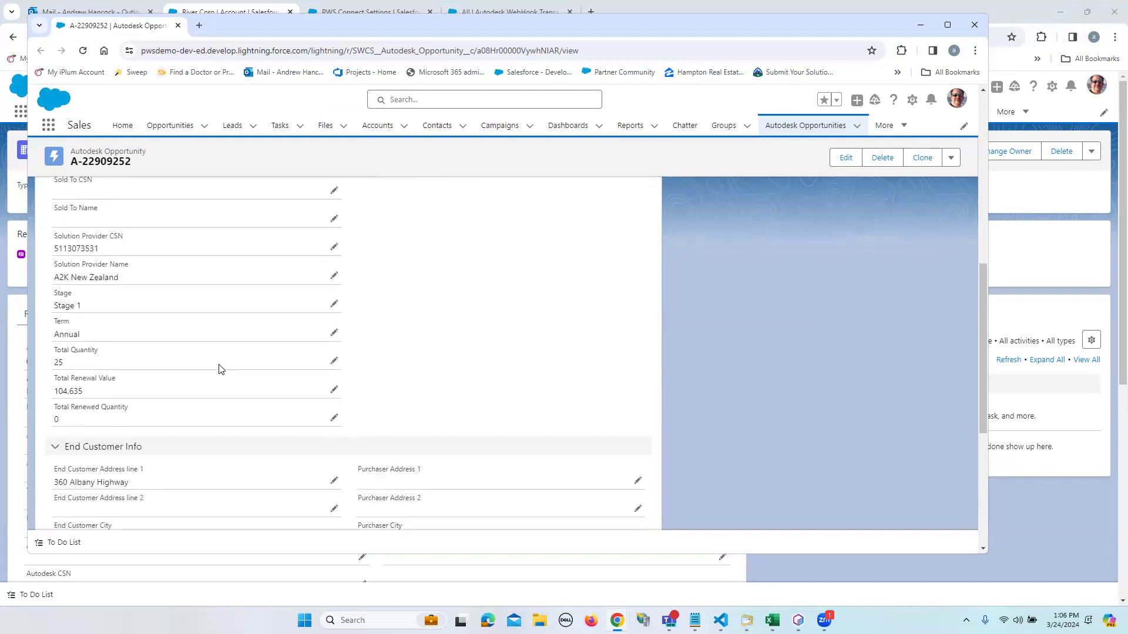
scroll(219, 369, "down", 5)
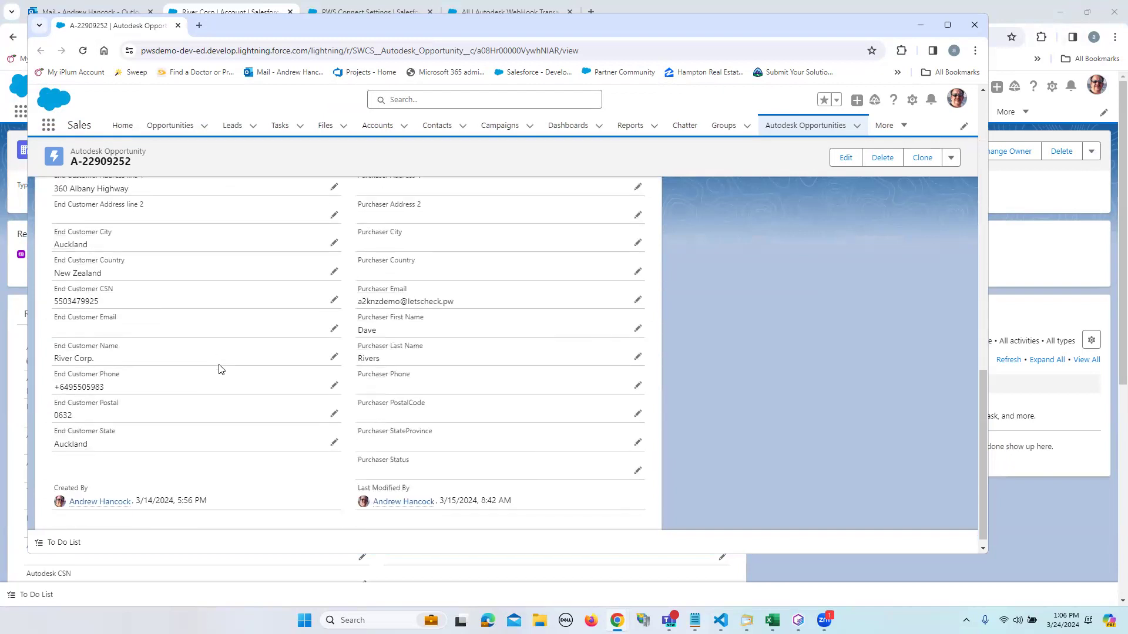
scroll(219, 369, "up", 12)
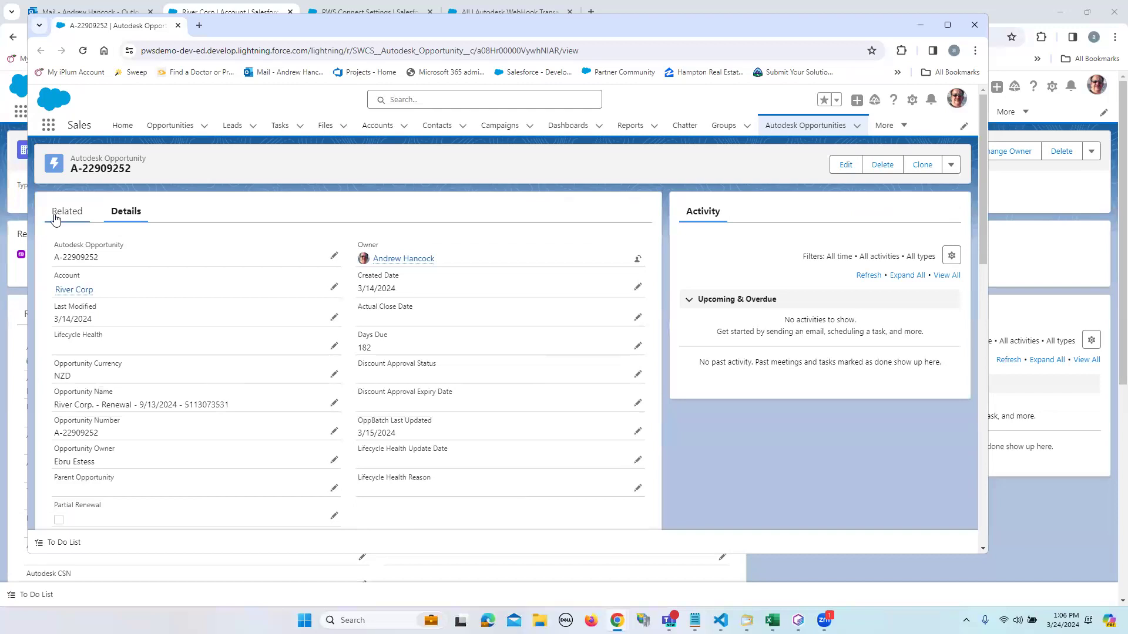
Inspect the dates, quantity and pricing of the opportunity's first related line, AOL-00101, and close the separate window.
left_click(62, 213)
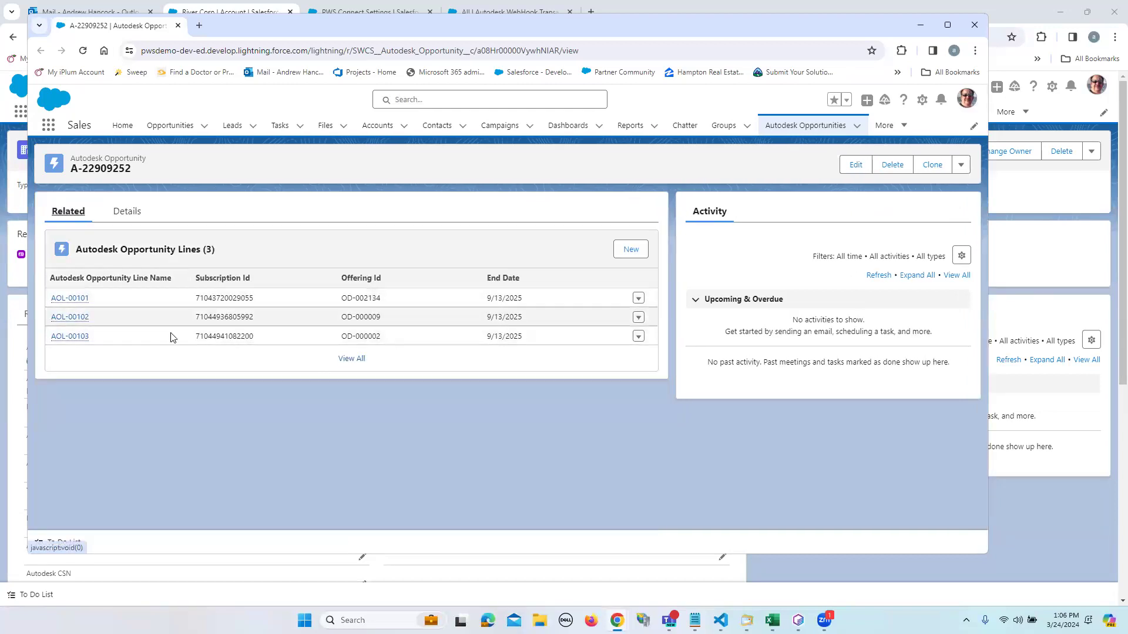
left_click(71, 298)
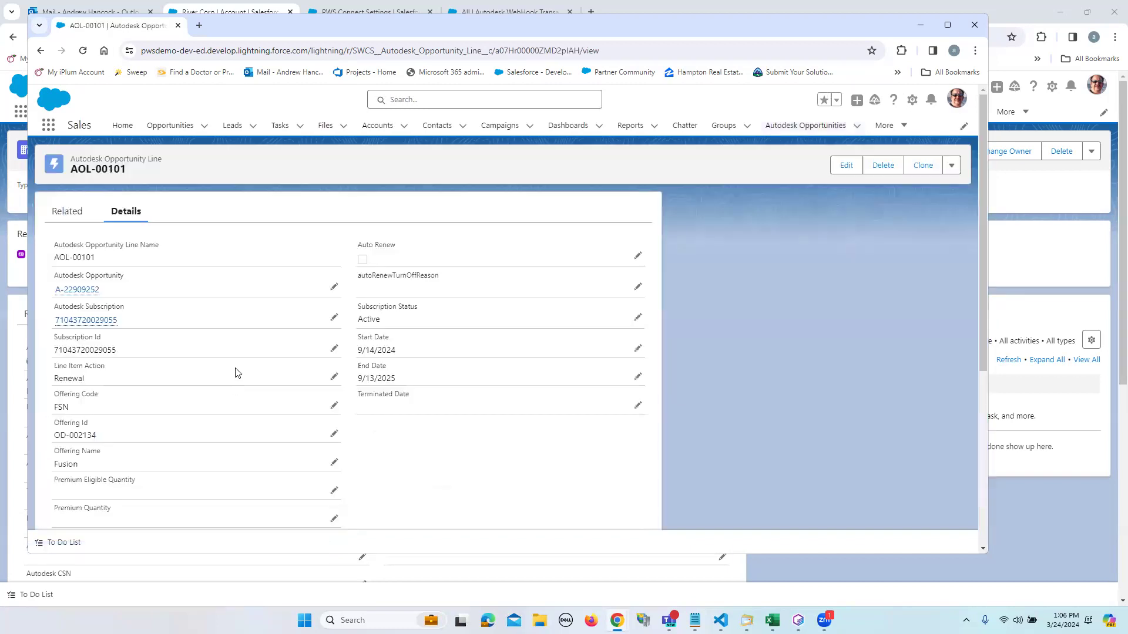
triple_click(368, 350)
scroll(196, 429, "down", 2)
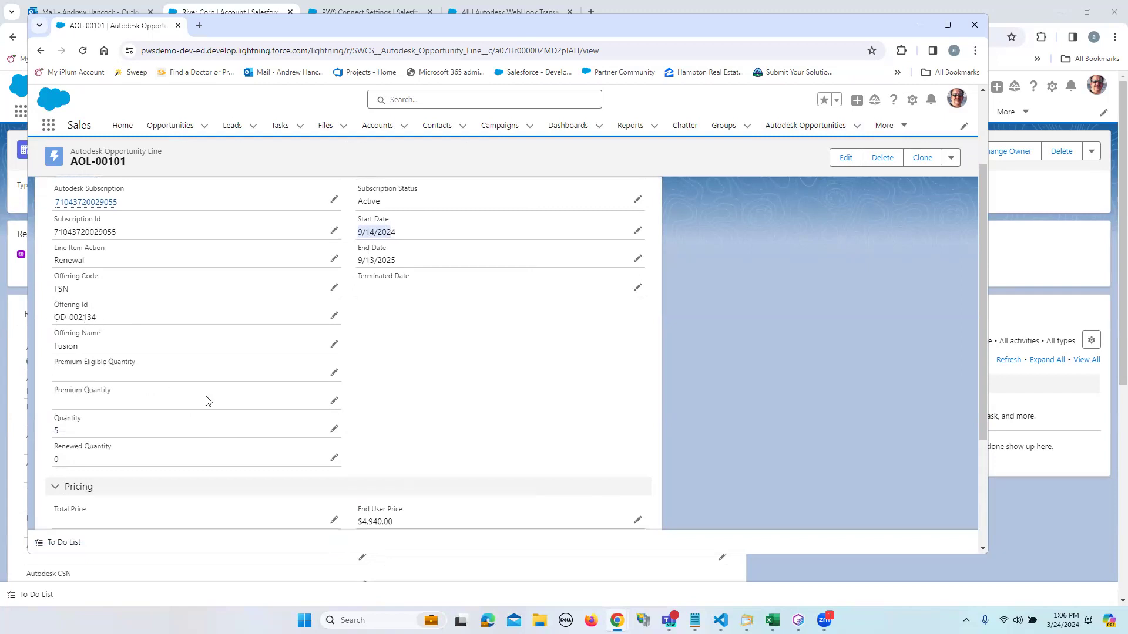
scroll(207, 399, "down", 3)
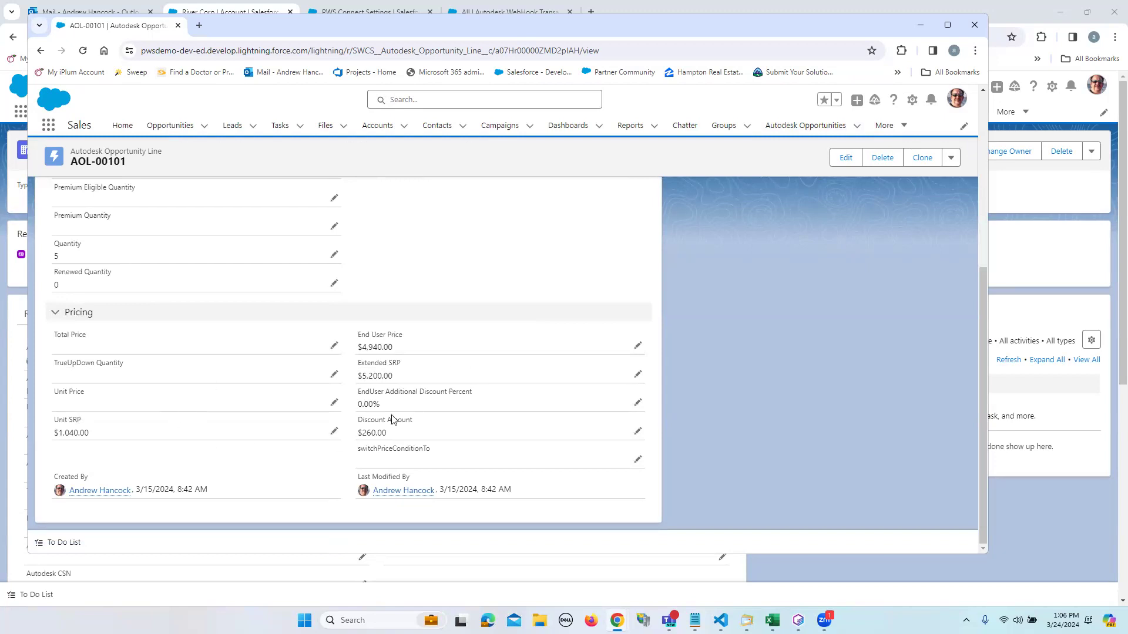
scroll(392, 419, "up", 5)
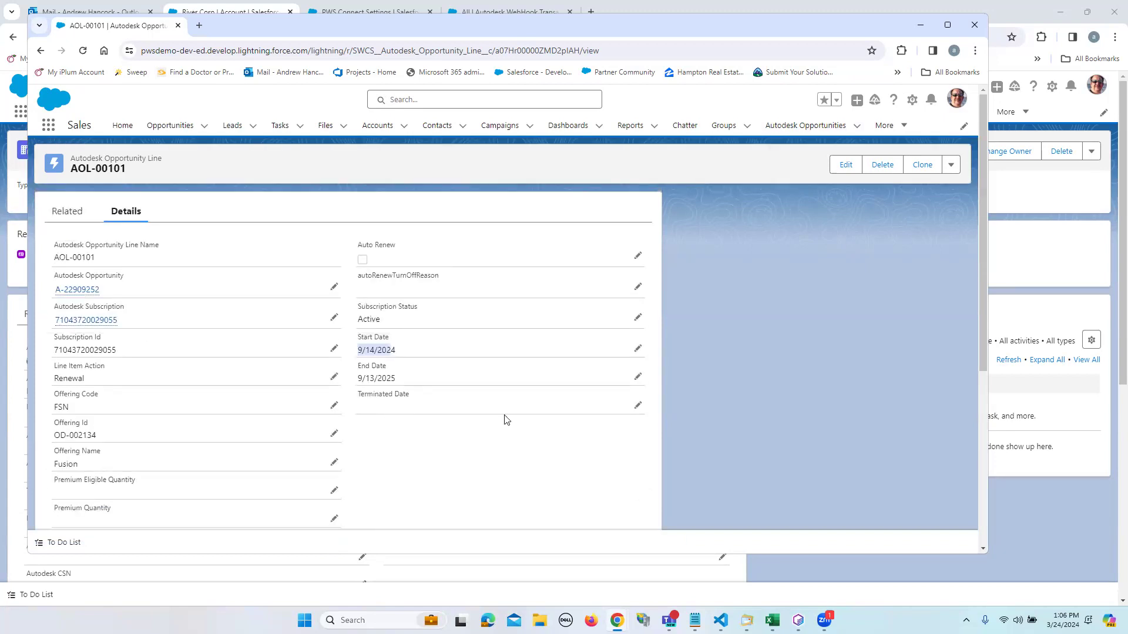
key("ctrl+w")
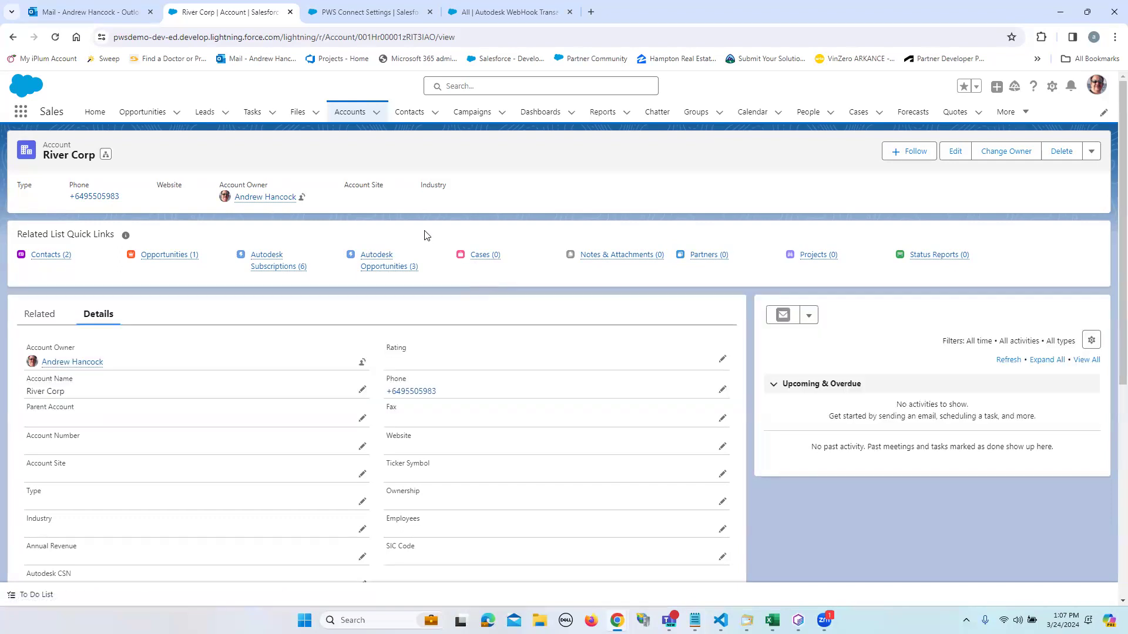
Open the second contact related to the River Corp account and launch Subscription Manager for that contact.
scroll(486, 360, "down", 2)
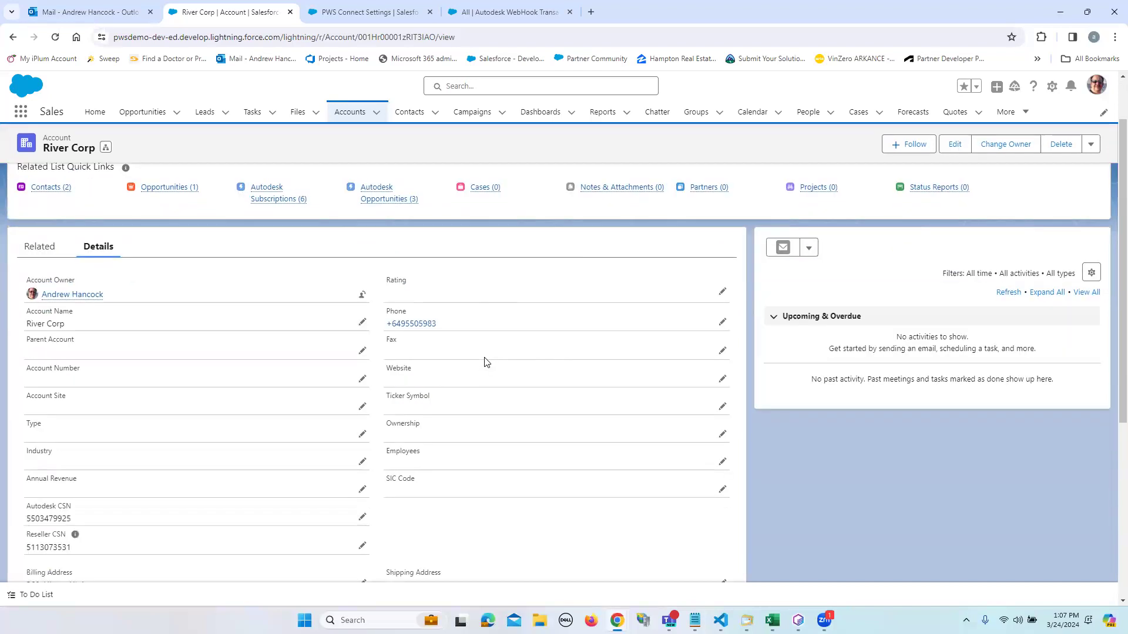
scroll(486, 360, "up", 2)
left_click(39, 314)
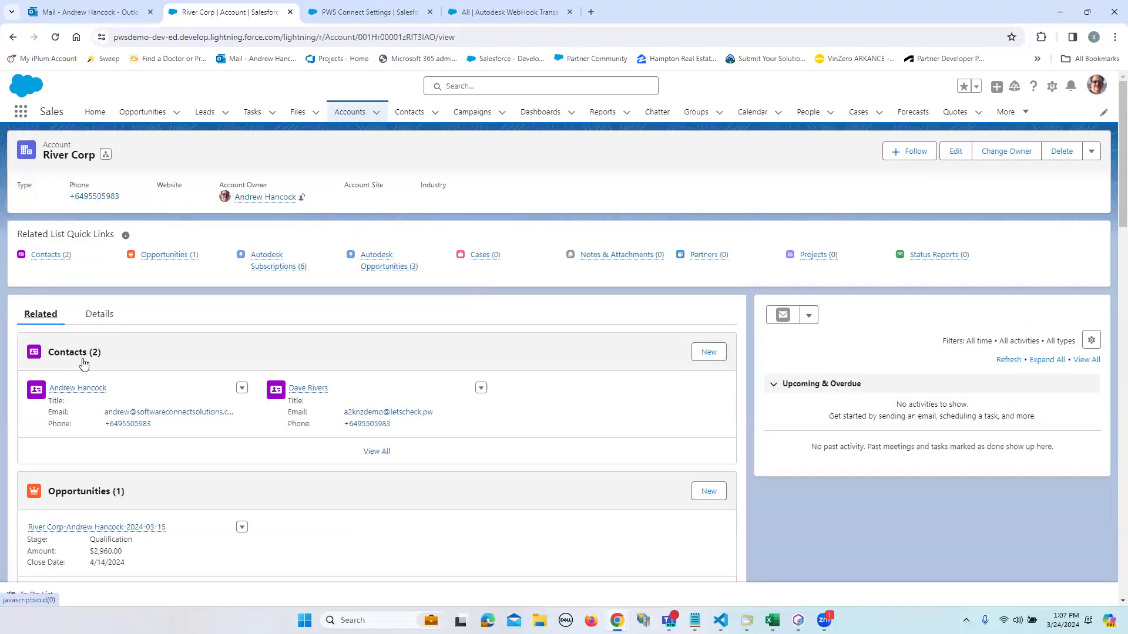
left_click(315, 390)
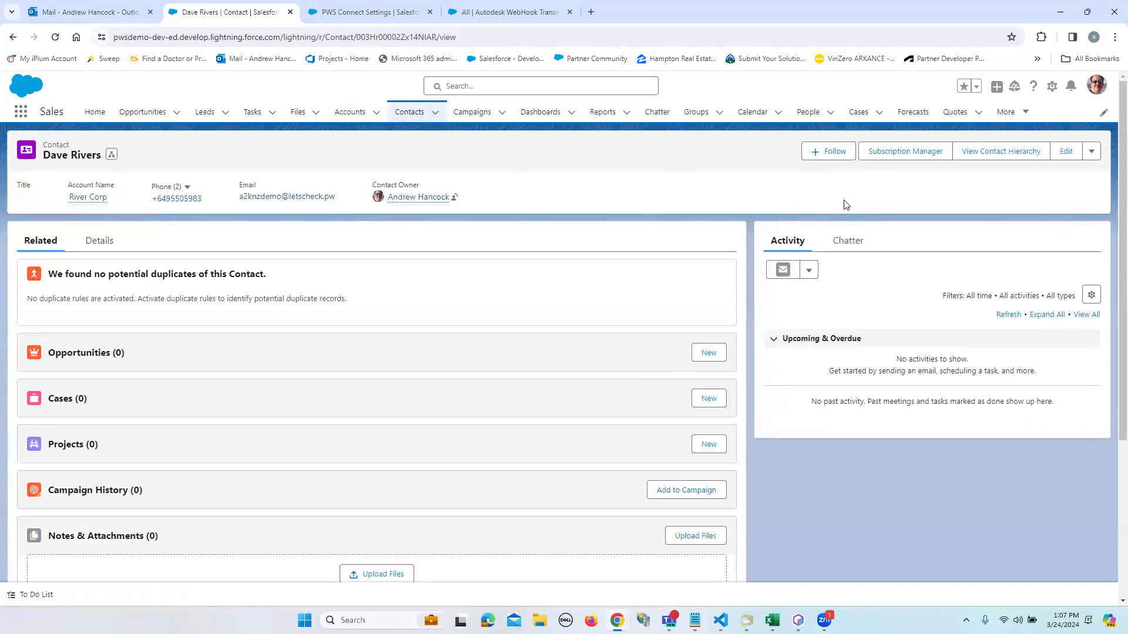
left_click(892, 157)
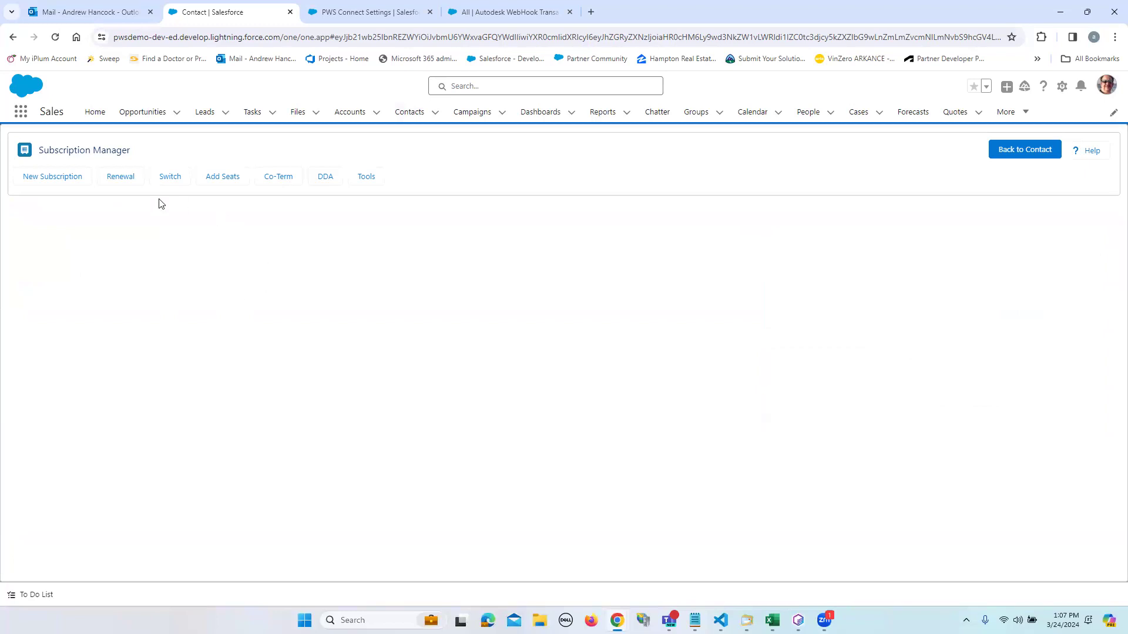
Examine the New Subscription offering list and its access model, service plan, term and search filters.
left_click(82, 182)
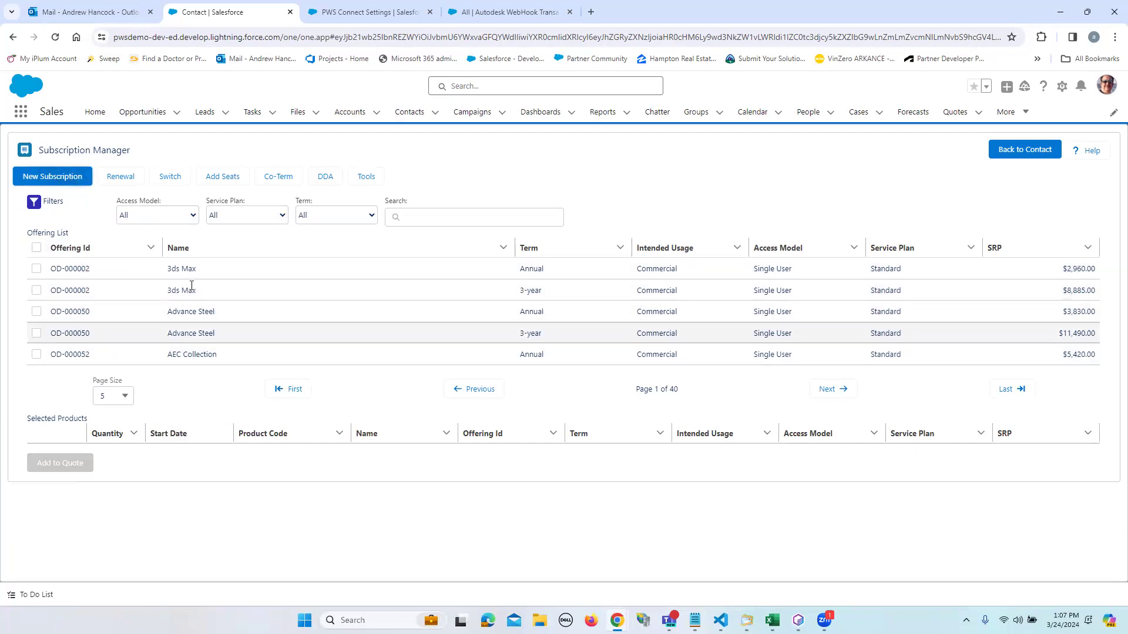
left_click(245, 218)
left_click(170, 215)
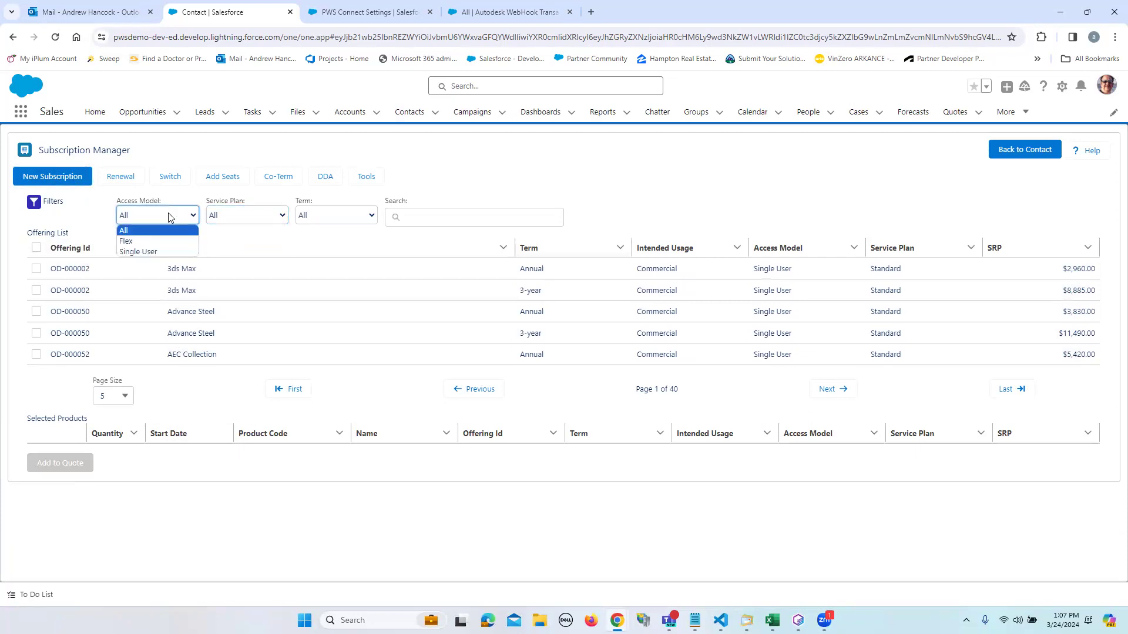
left_click(313, 215)
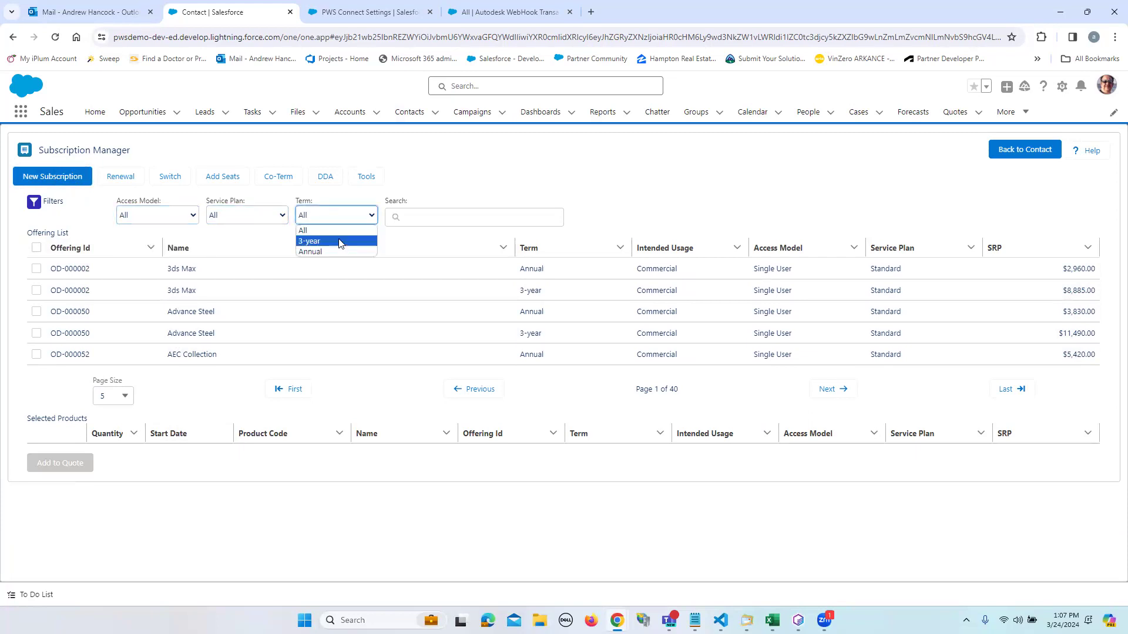
left_click(317, 226)
left_click(424, 216)
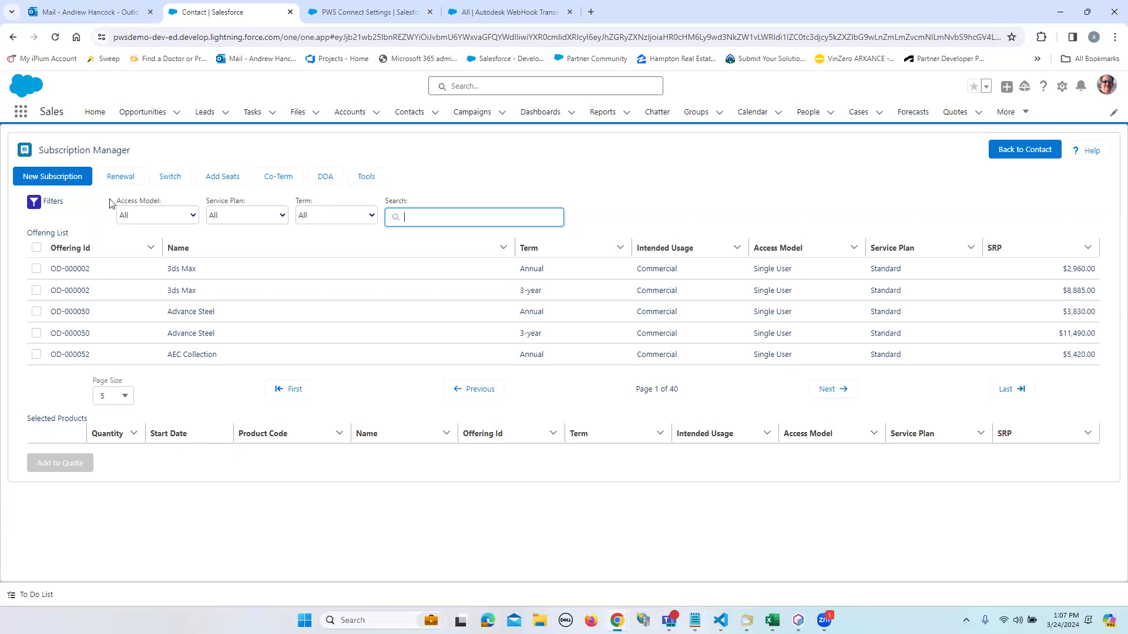
Examine the Renewal options by expanding and collapsing the subscription lines of the opportunity ending 2024-05-12.
left_click(126, 179)
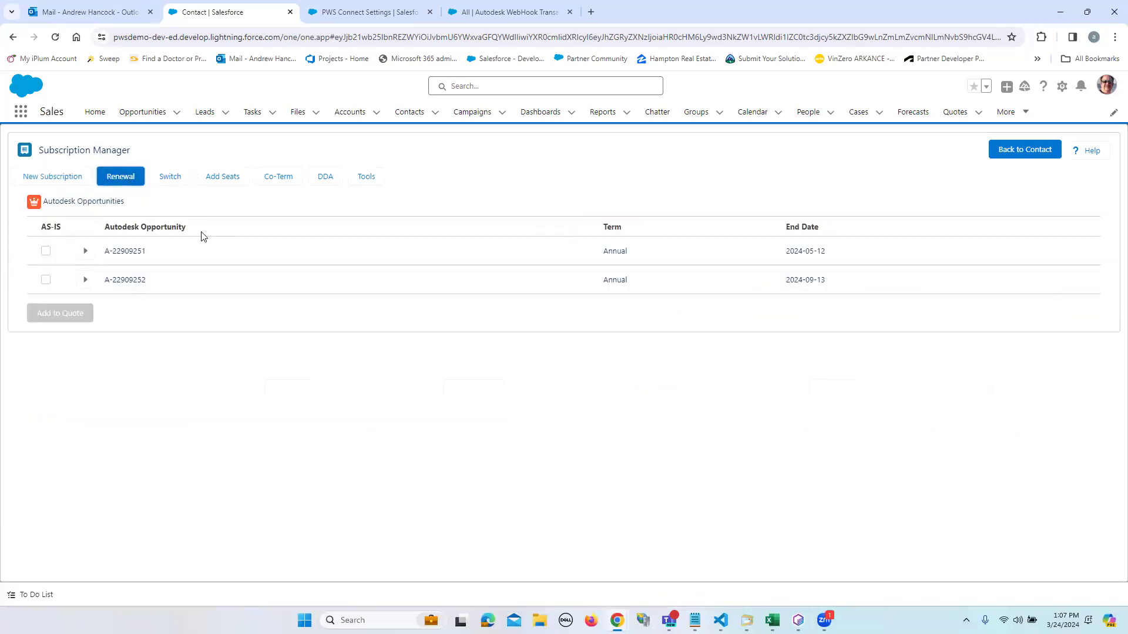
left_click(86, 250)
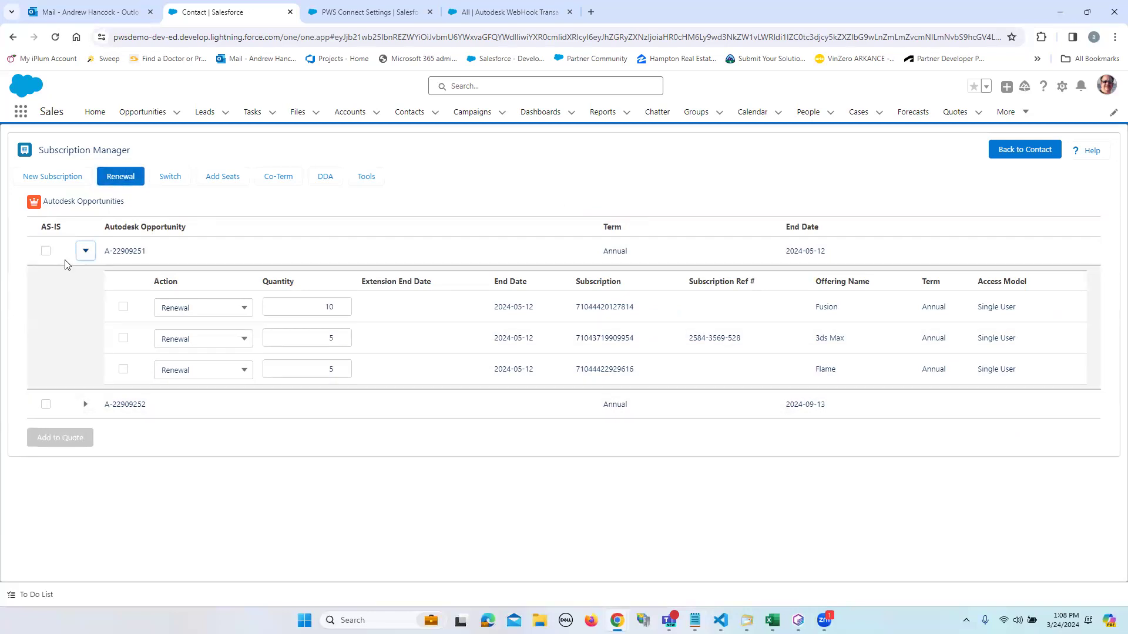
left_click(85, 250)
Select the 10-seat Fusion subscription ending 05/11/2024 for a Switch and inspect the target product and term choices.
left_click(163, 178)
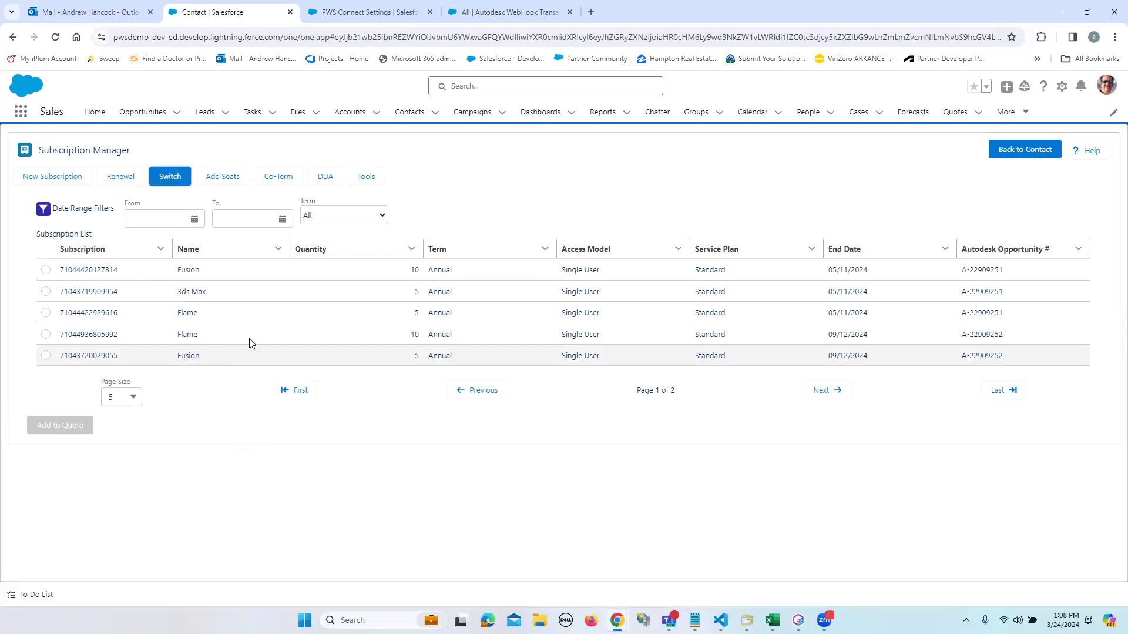
left_click(46, 270)
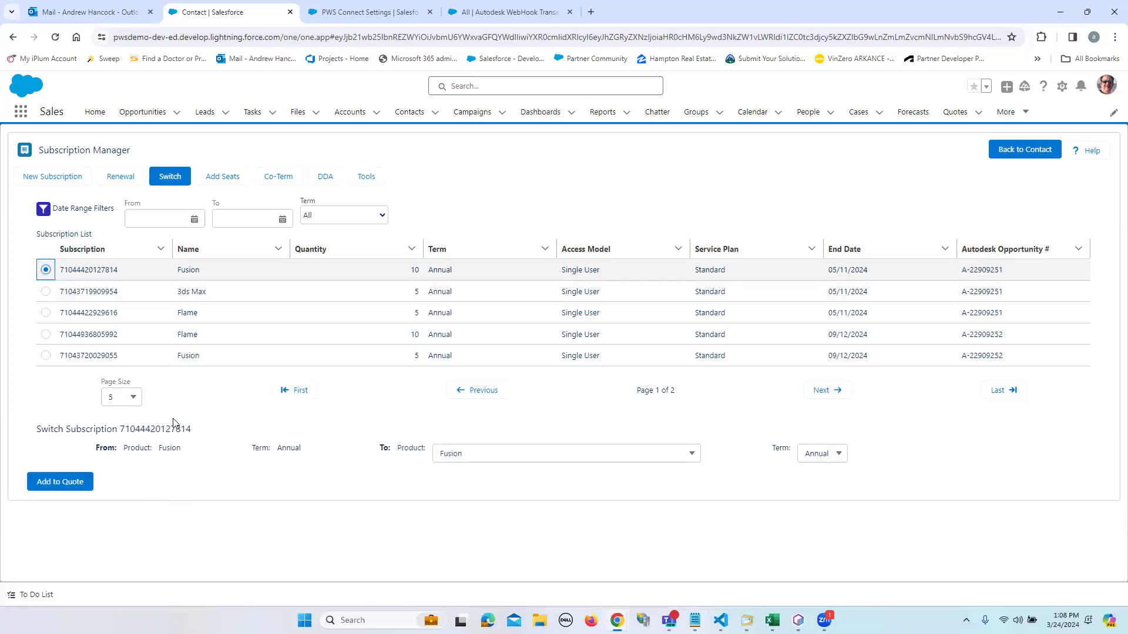
left_click(453, 457)
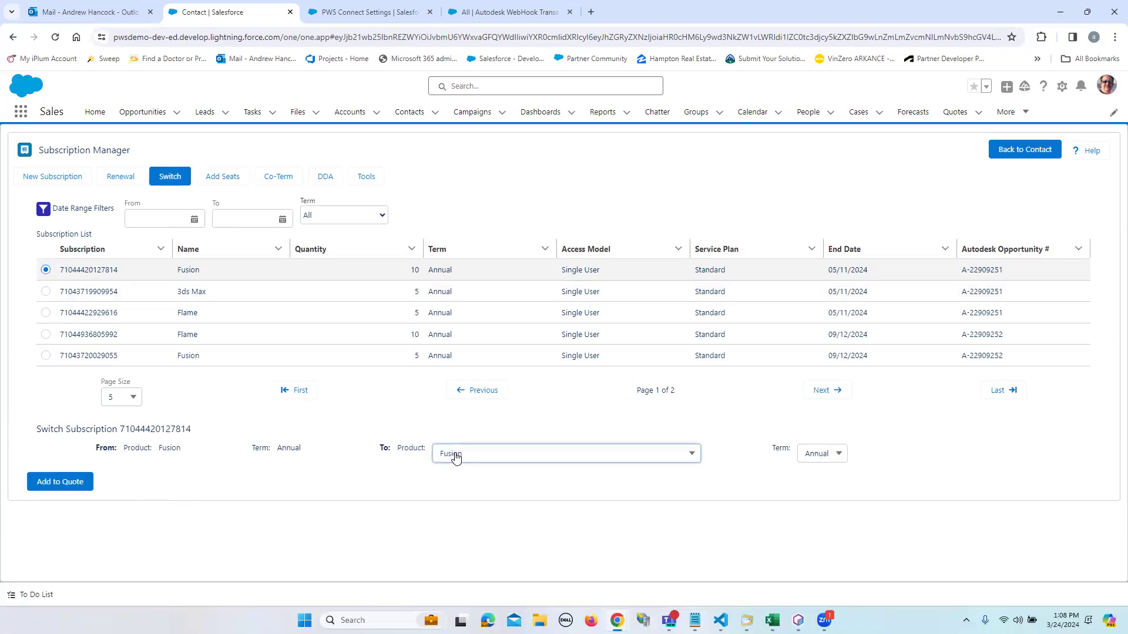
left_click(501, 426)
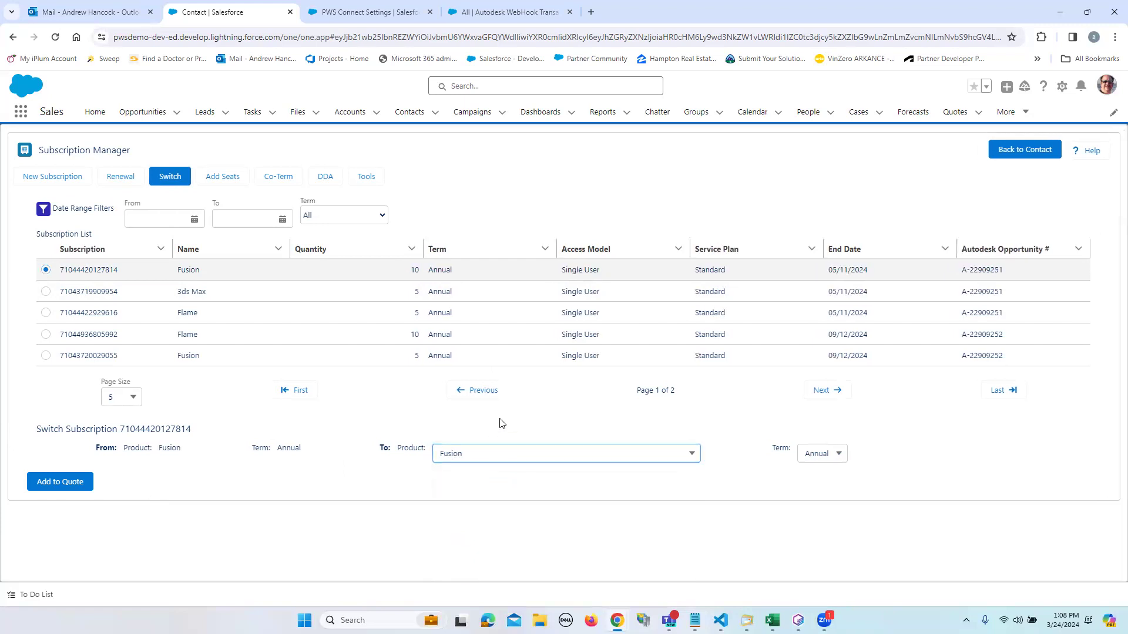
left_click(820, 464)
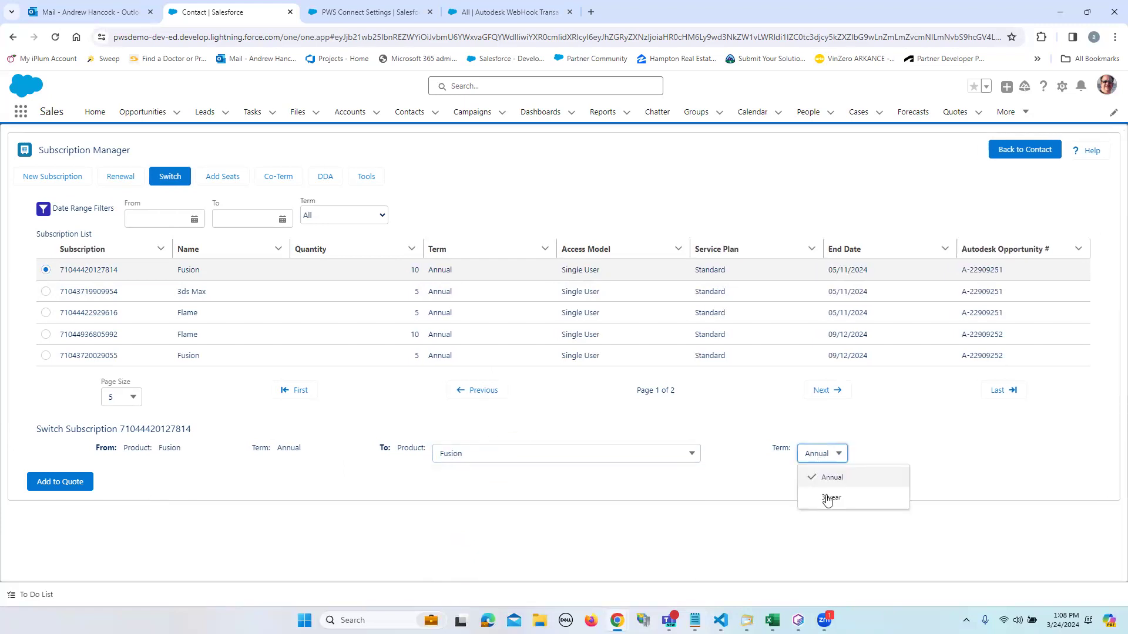
left_click(778, 432)
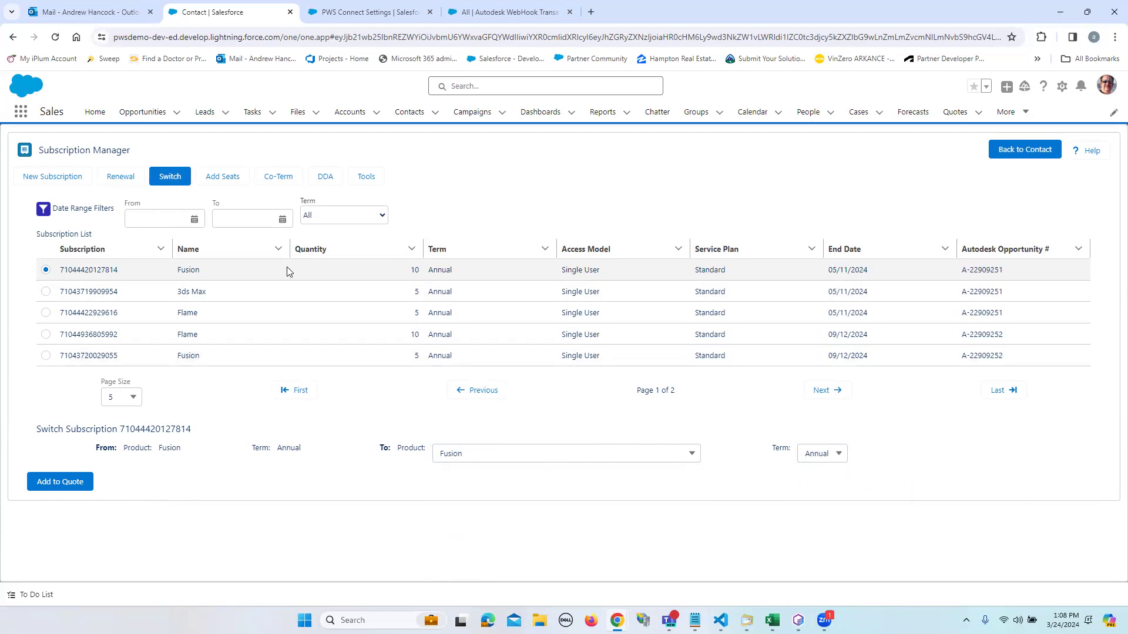
Change to the Add Seats action, discarding the pending switch, and select the 3ds Max subscription ending 05/11/2024.
left_click(214, 184)
left_click(584, 388)
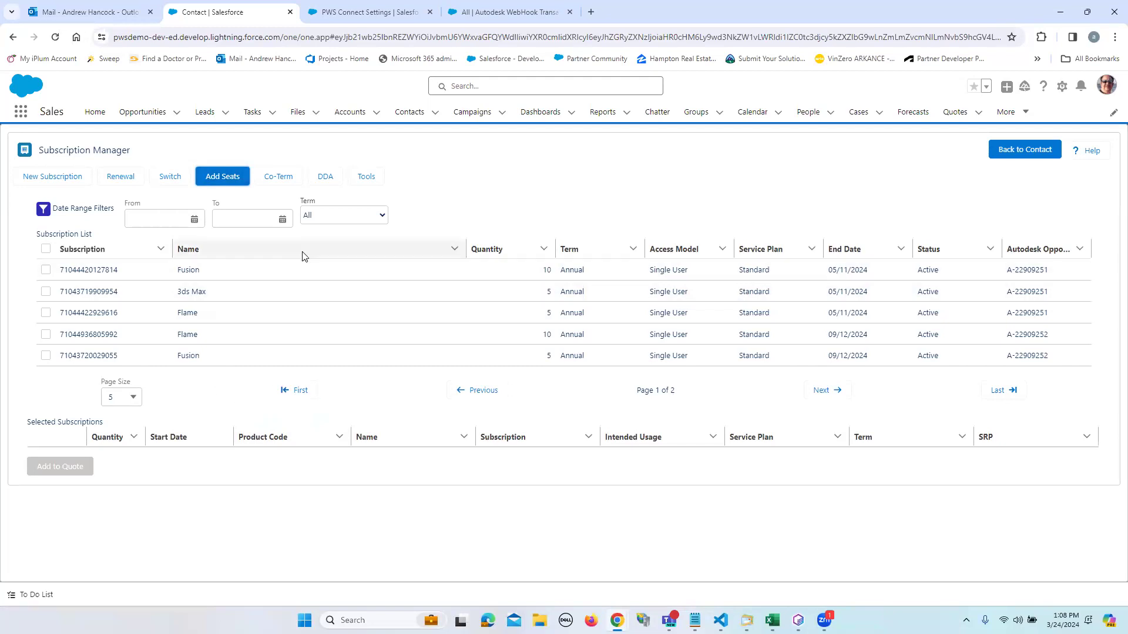
left_click(45, 292)
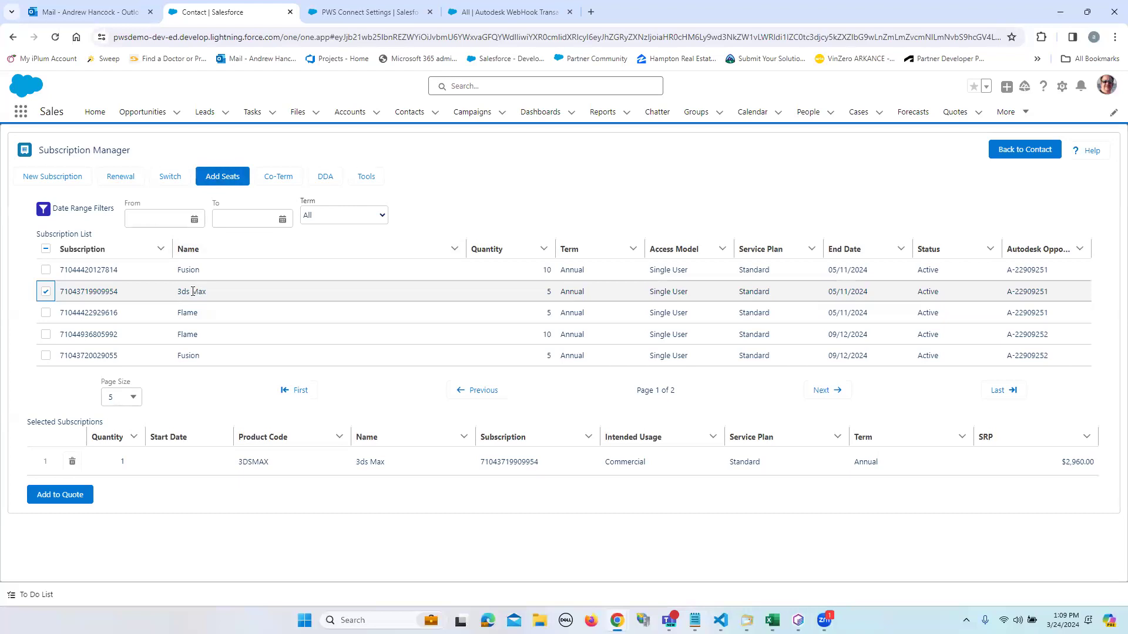
Change to the Co-Term action, discarding the added seats, and pair the annual Advance Steel offering with the 10-seat Flame subscription ending 09/12/2024.
left_click(280, 177)
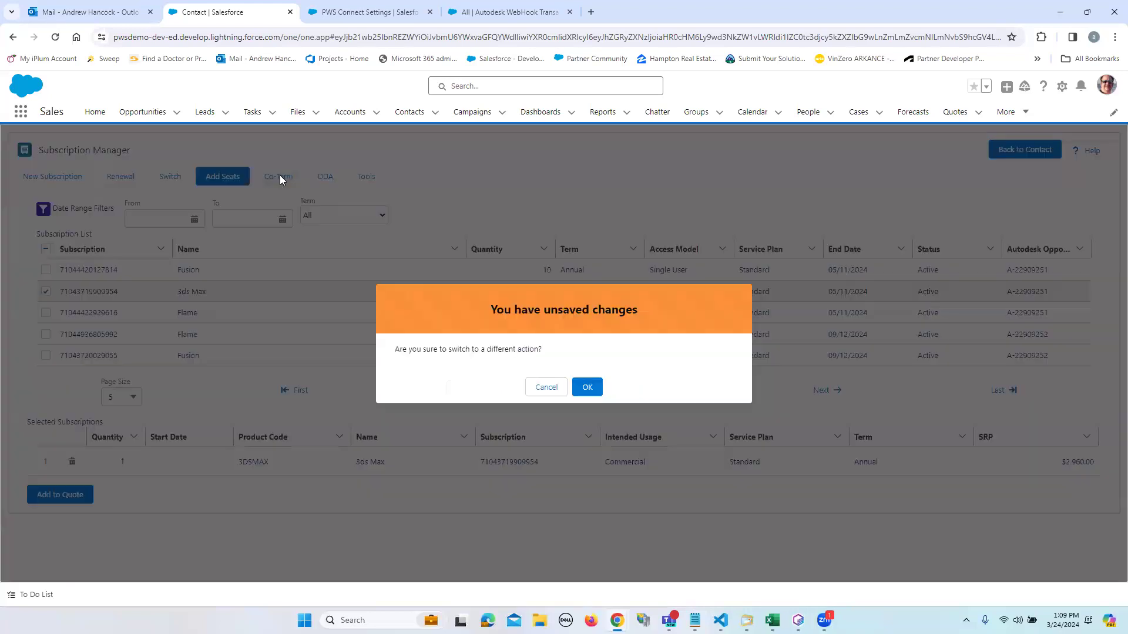
left_click(585, 387)
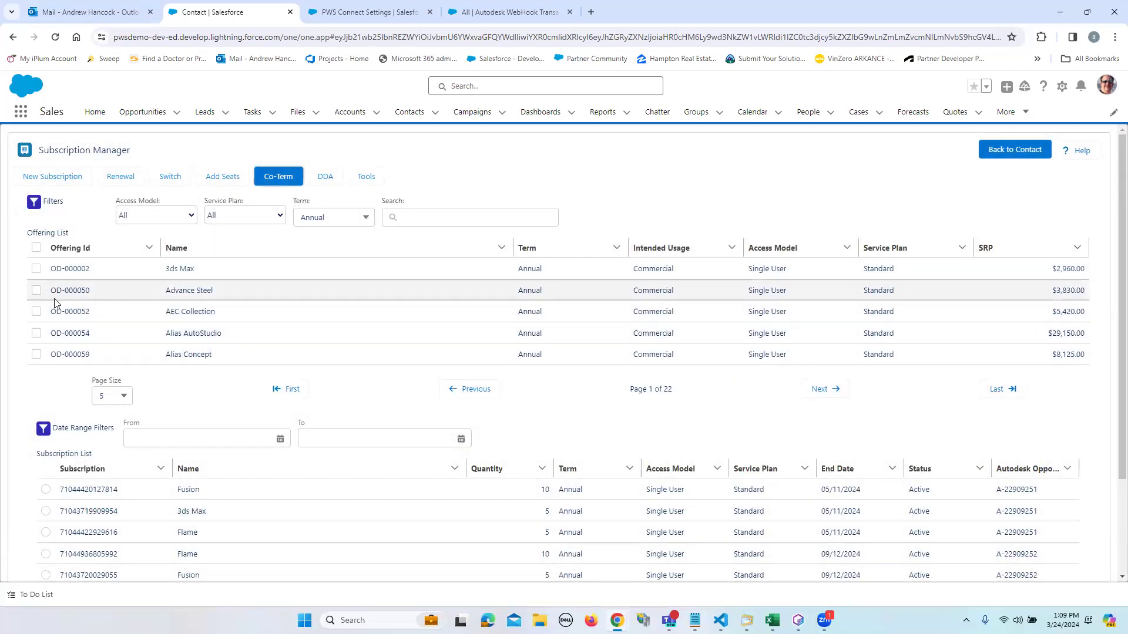
left_click(36, 291)
scroll(300, 328, "down", 2)
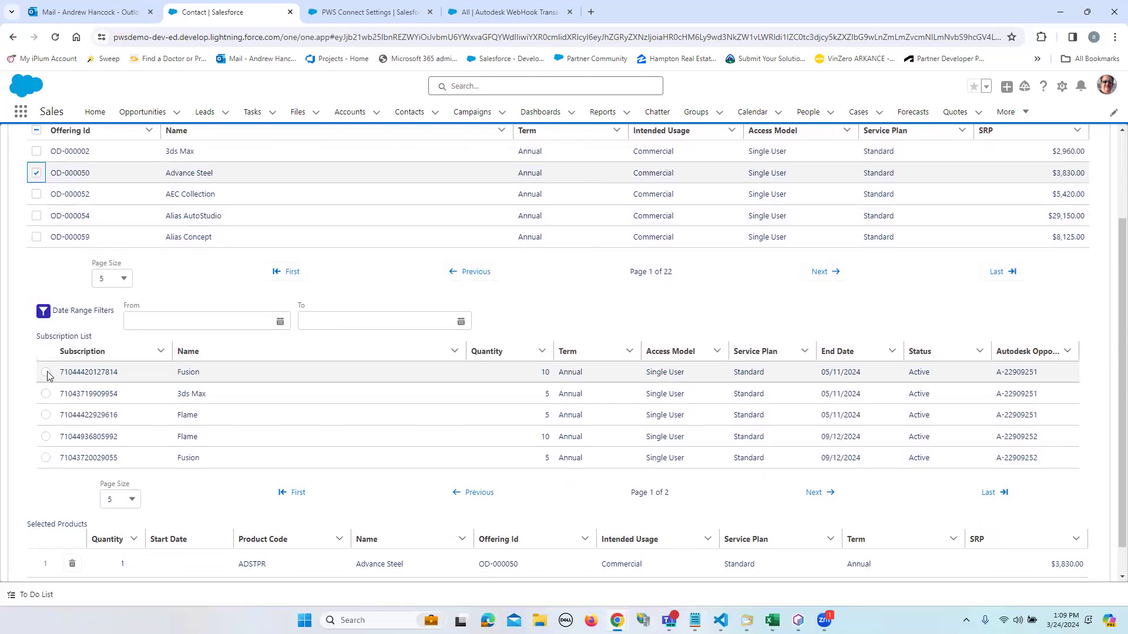
scroll(297, 295, "up", 1)
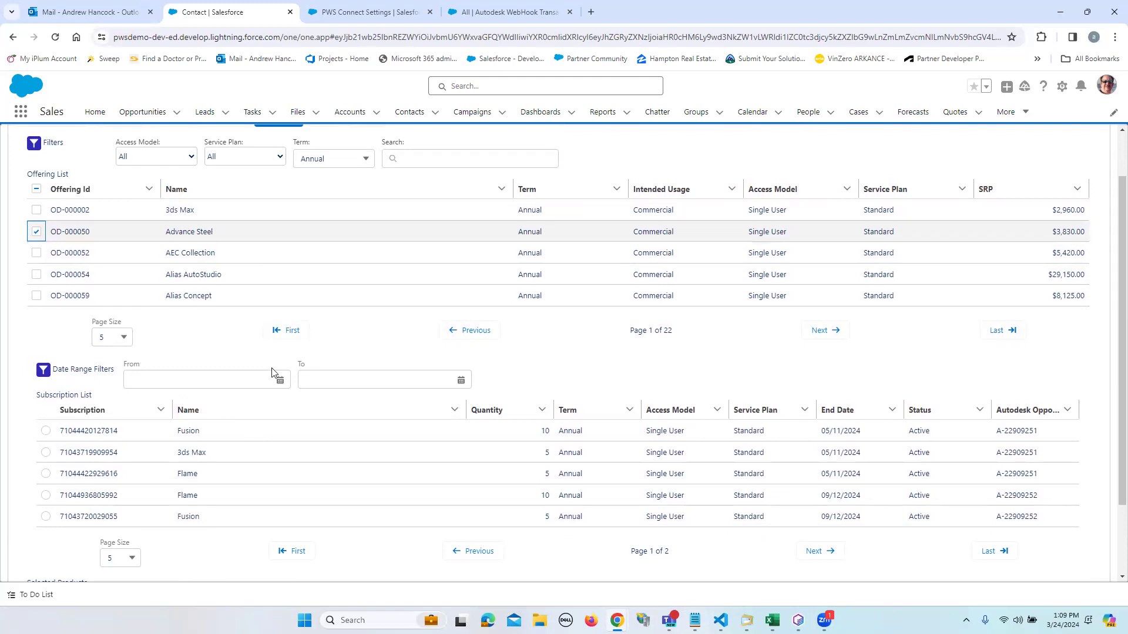
scroll(272, 372, "down", 2)
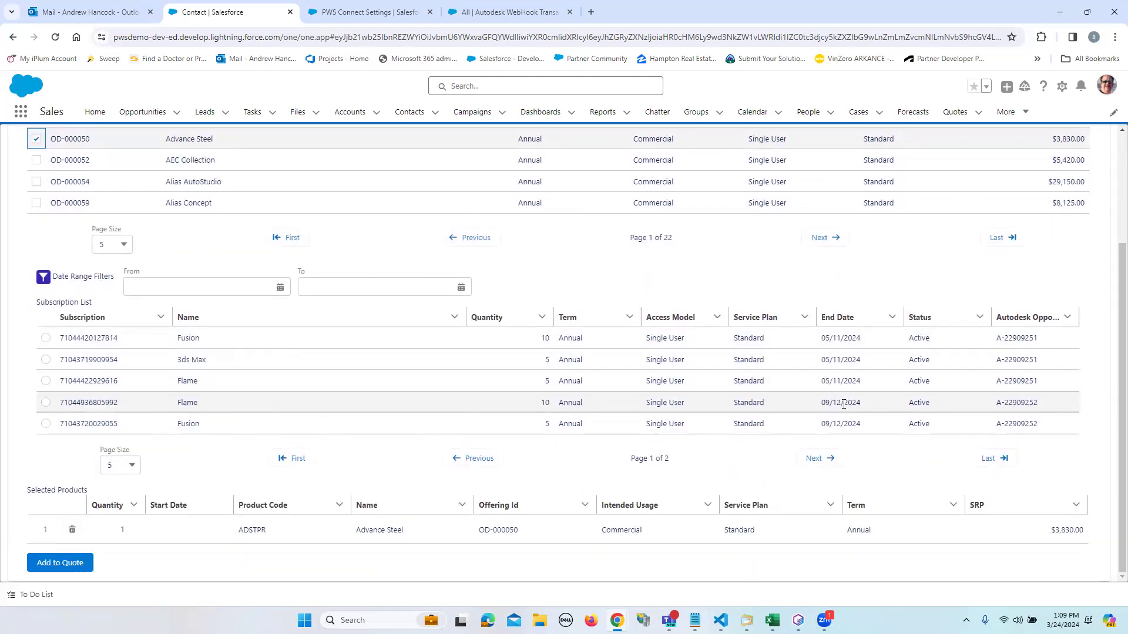
left_click(46, 403)
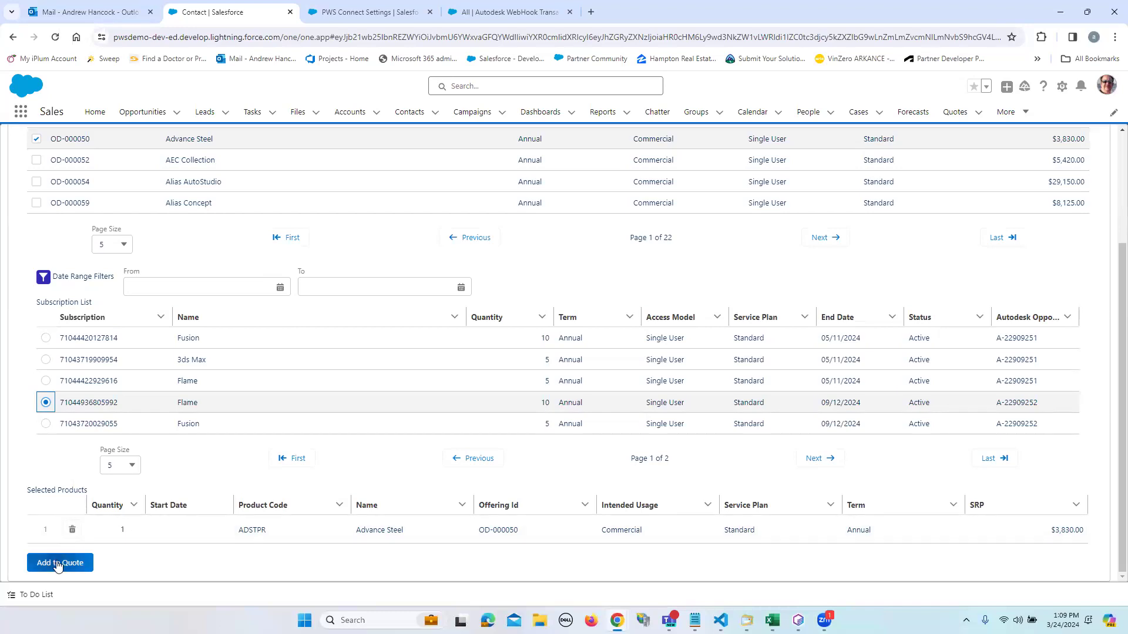
scroll(385, 462, "up", 3)
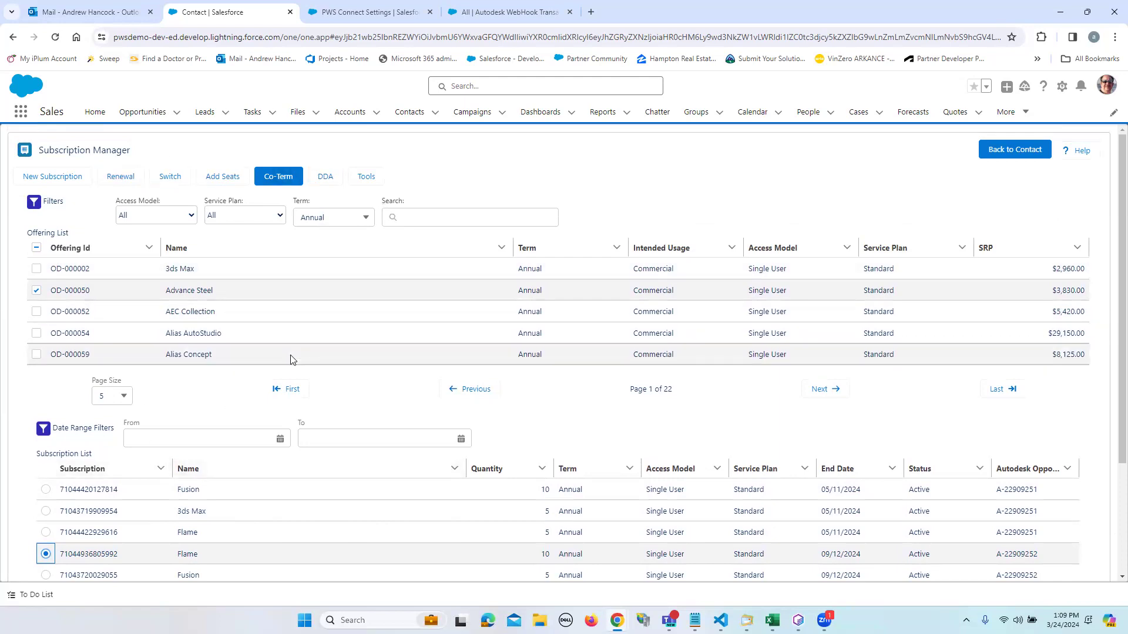
Change to the DDA action, discarding the pending co-term, then expand and select the opportunity with discount approval expiring 2024-03-24.
left_click(325, 176)
left_click(587, 391)
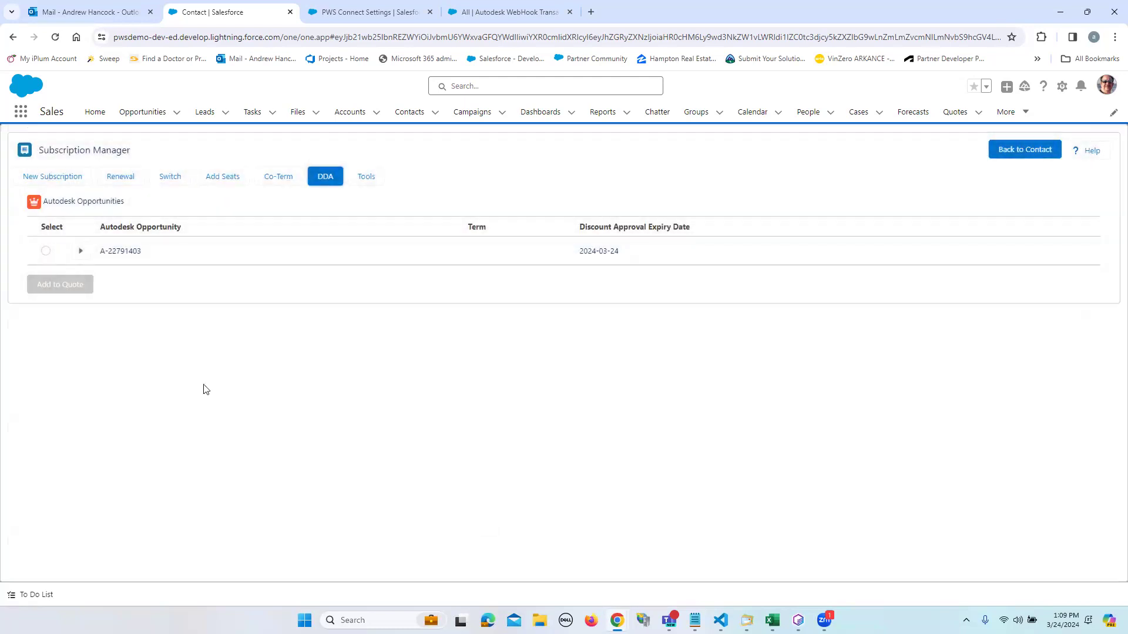
left_click(81, 252)
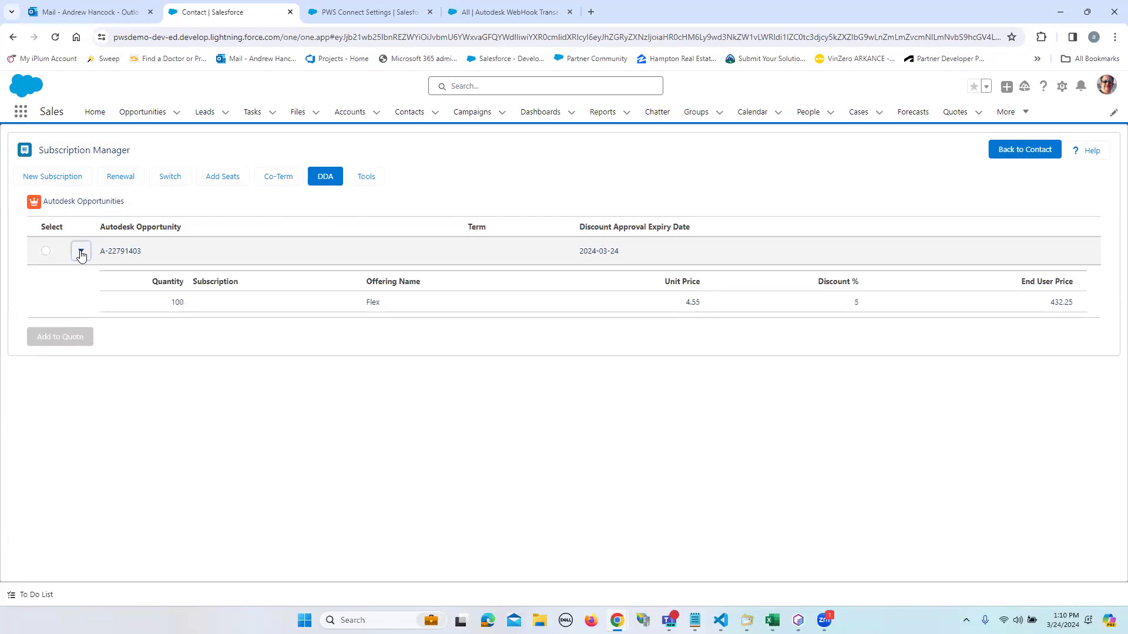
left_click(46, 251)
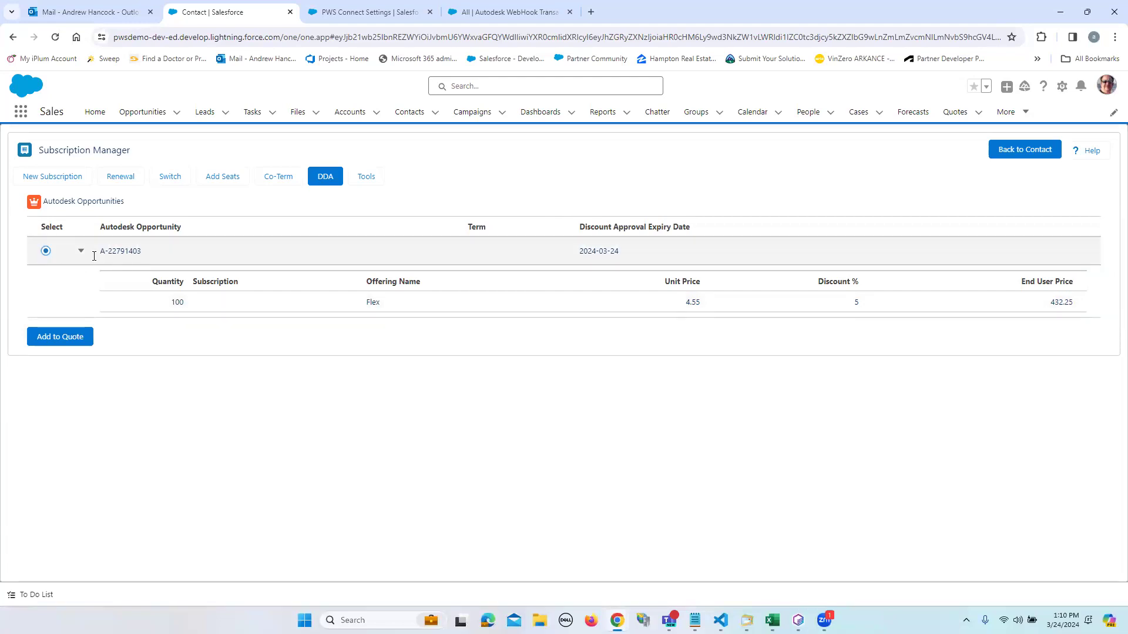
Examine the Tools for retrieving an Autodesk opportunity, an Autodesk subscription and a quote from Partner Center.
left_click(366, 177)
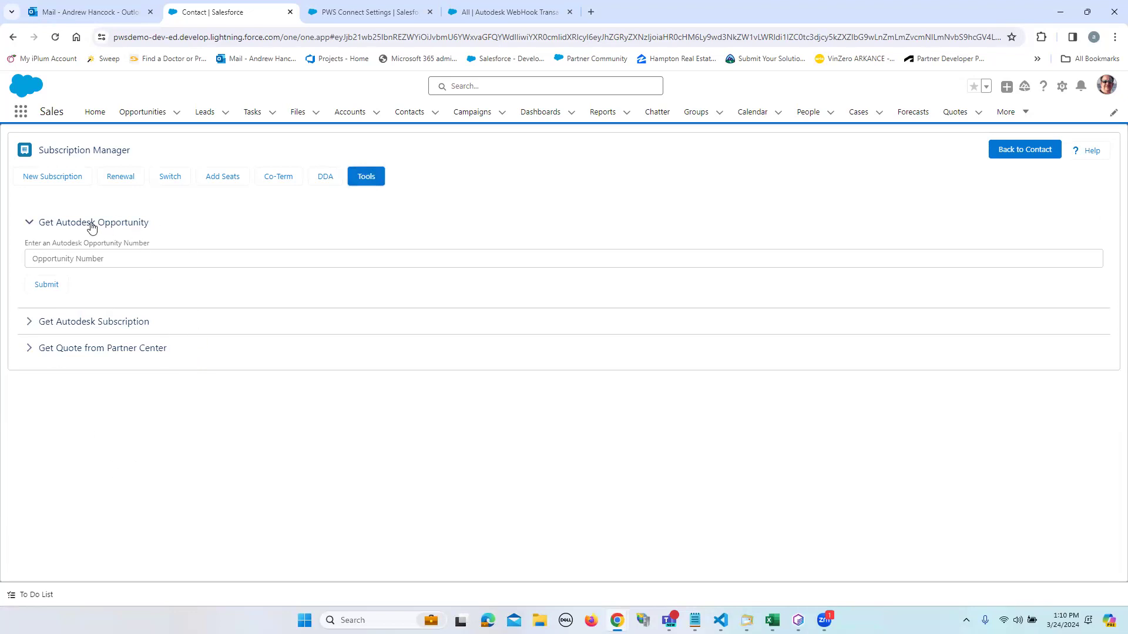
left_click(73, 261)
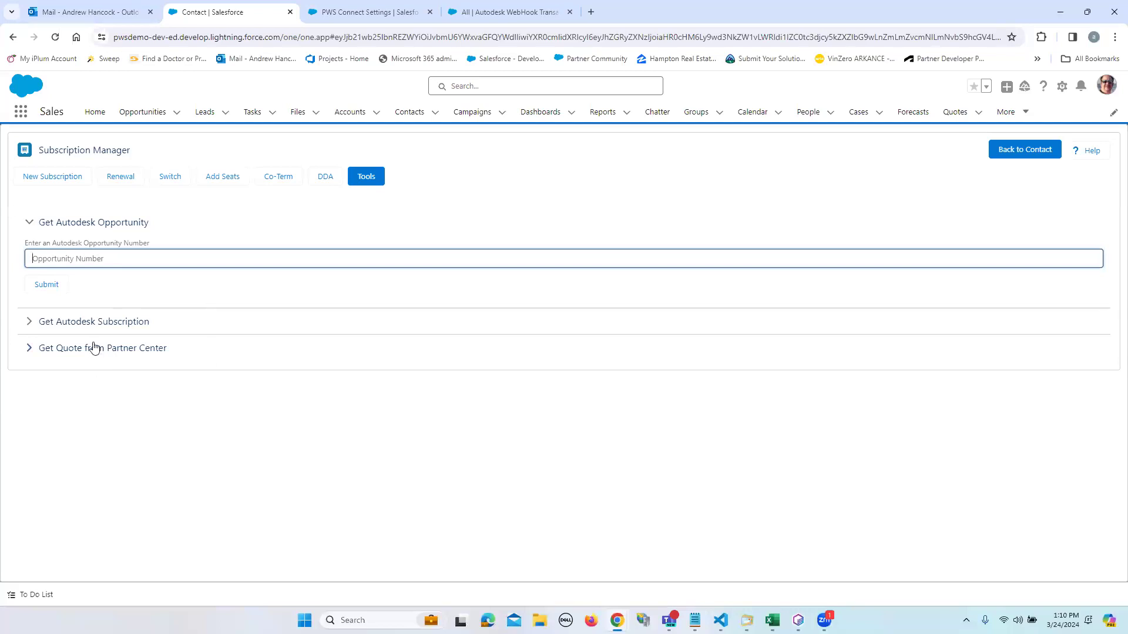
left_click(29, 322)
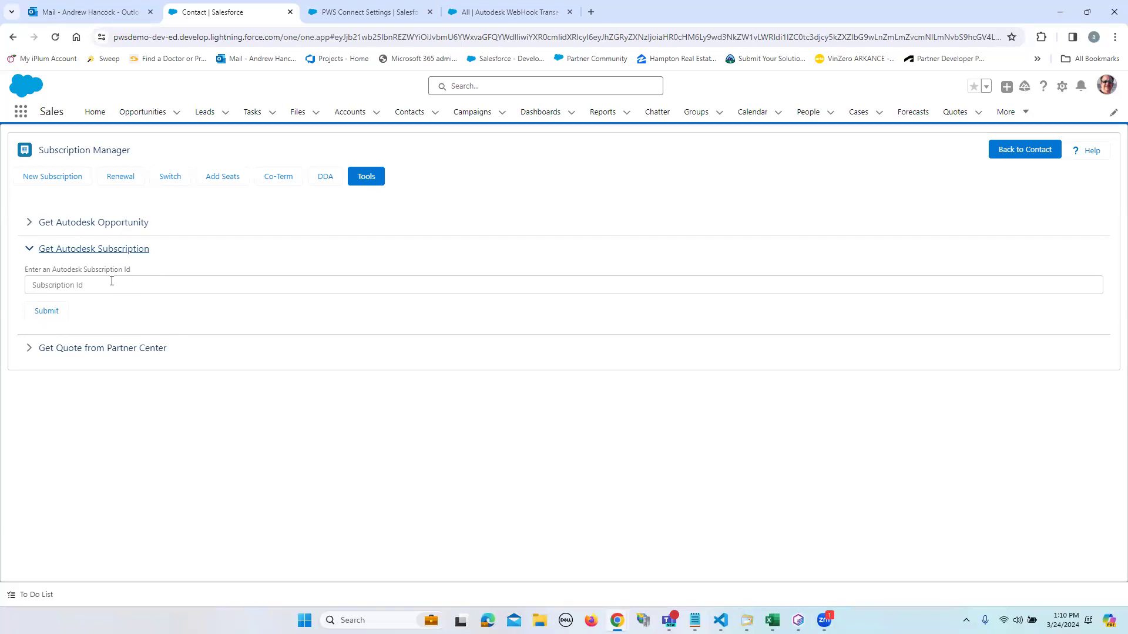
left_click(65, 286)
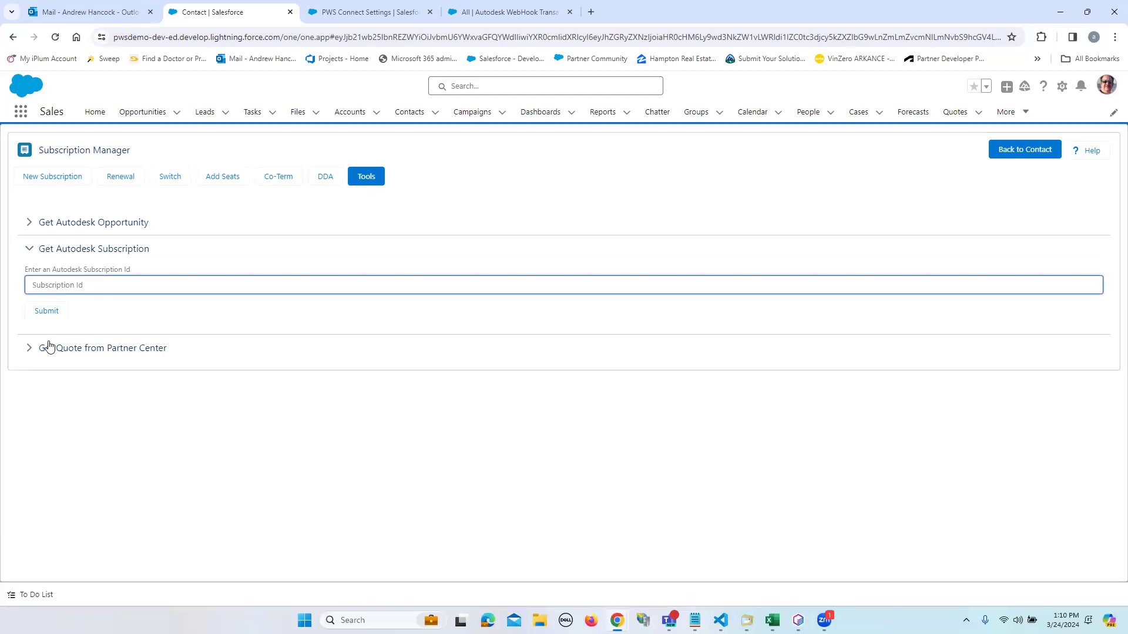
left_click(30, 250)
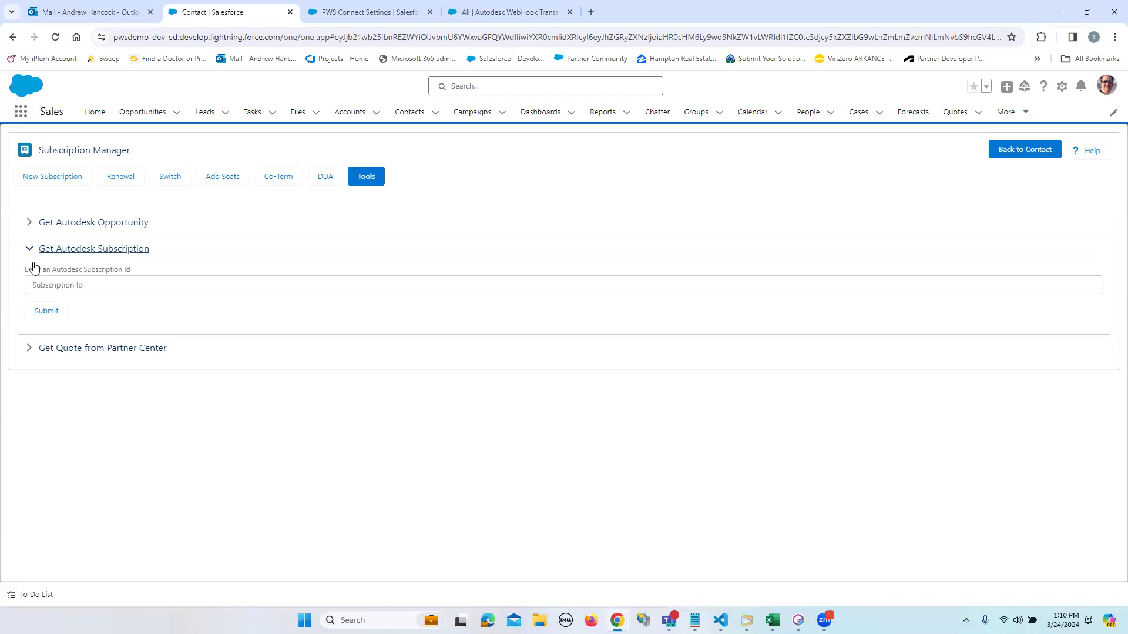
left_click(27, 350)
left_click(122, 311)
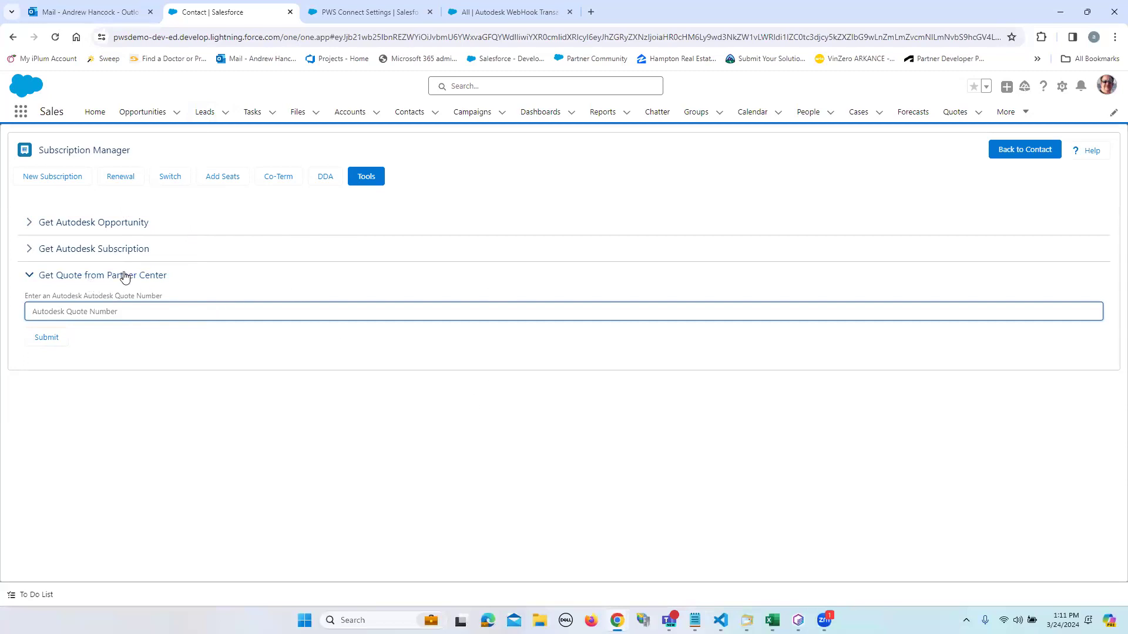
left_click(26, 278)
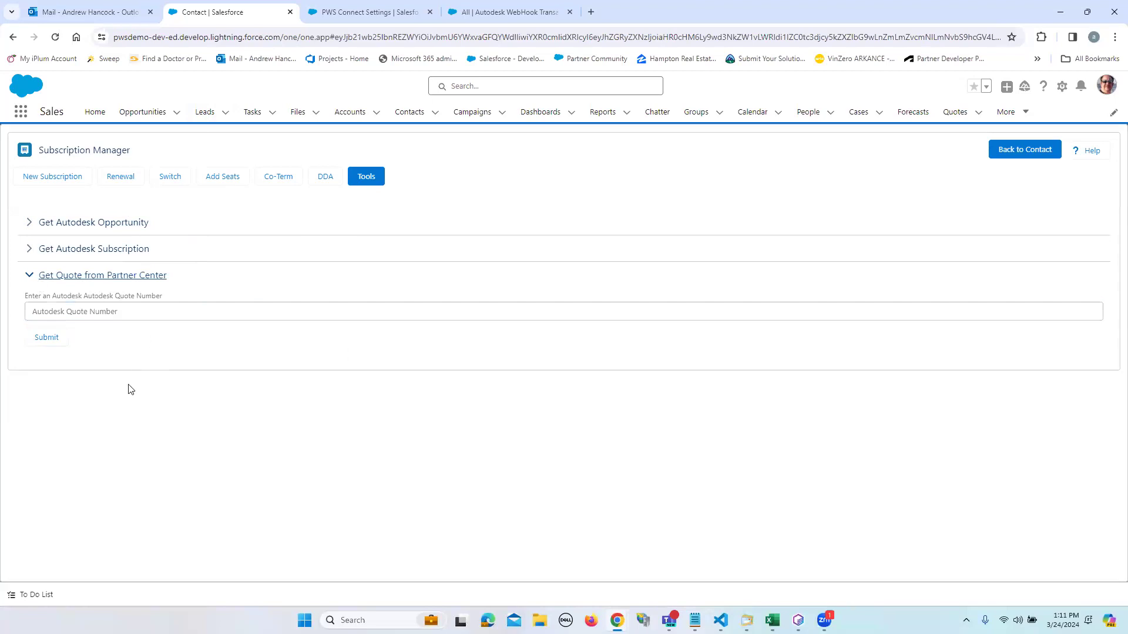
Show the subscription lines of the Renewal opportunity ending 2024-05-12 and toggle its as-is selection on and off.
left_click(74, 175)
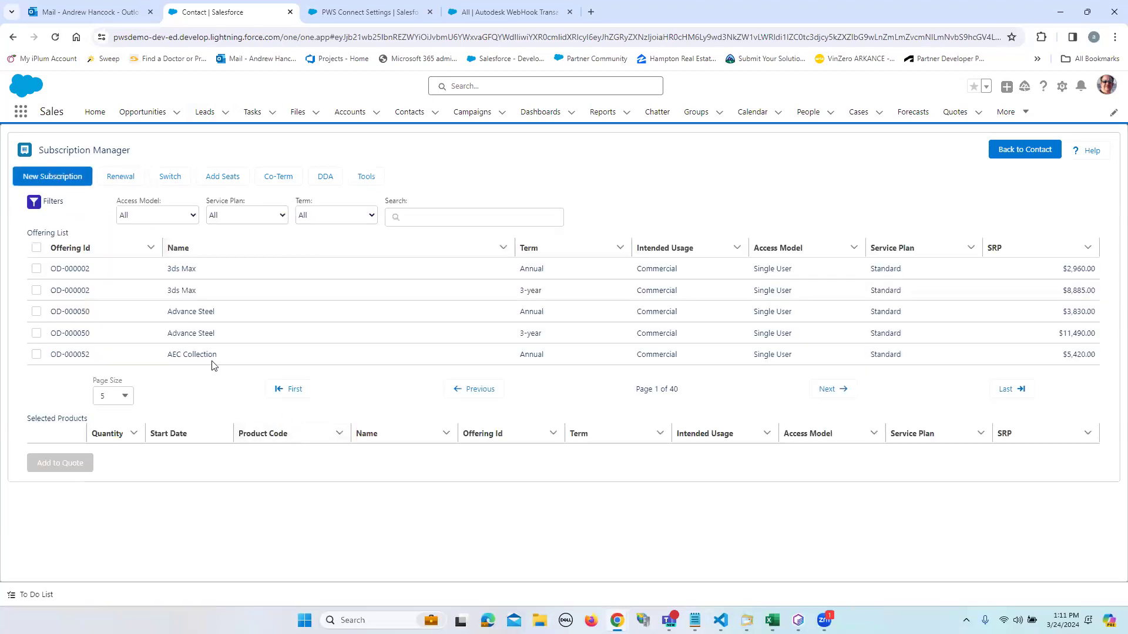
left_click(121, 178)
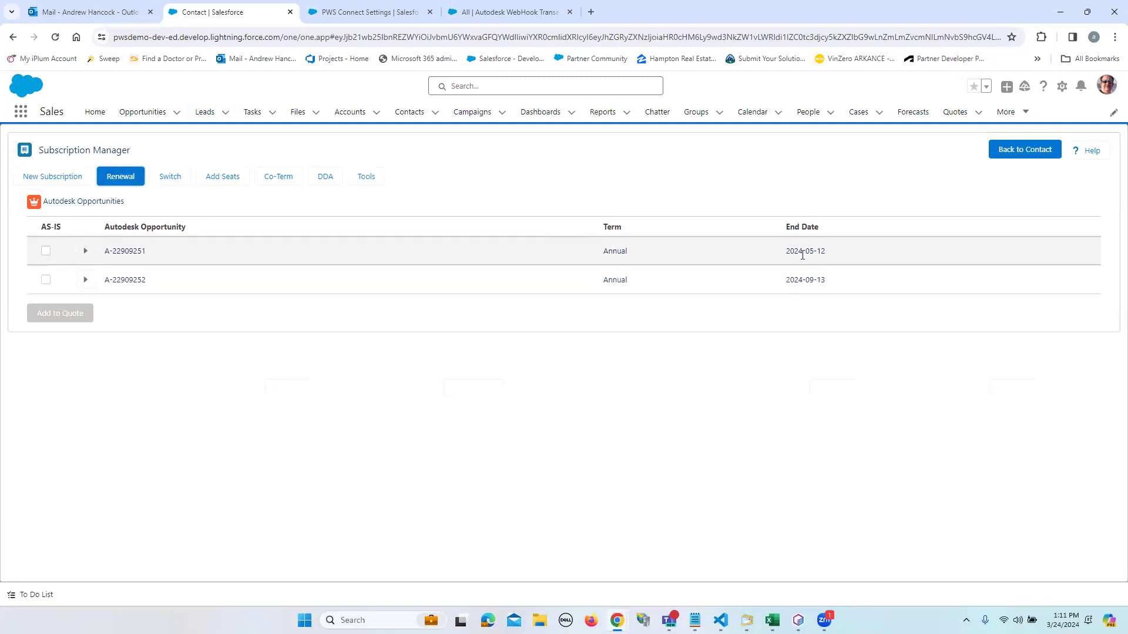
left_click(85, 251)
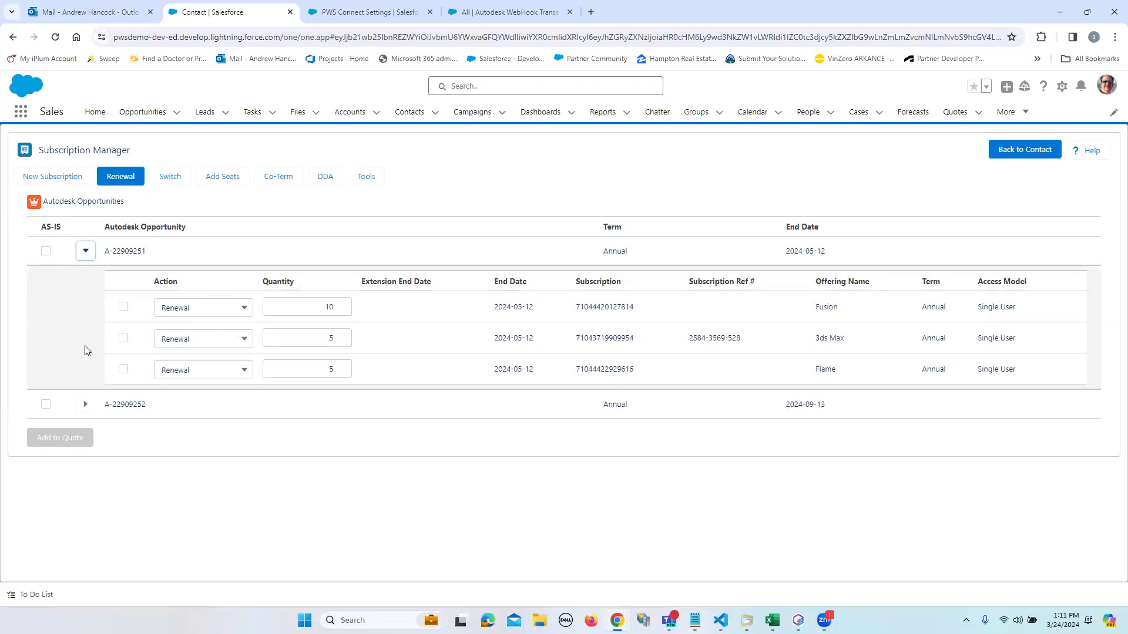
left_click(46, 251)
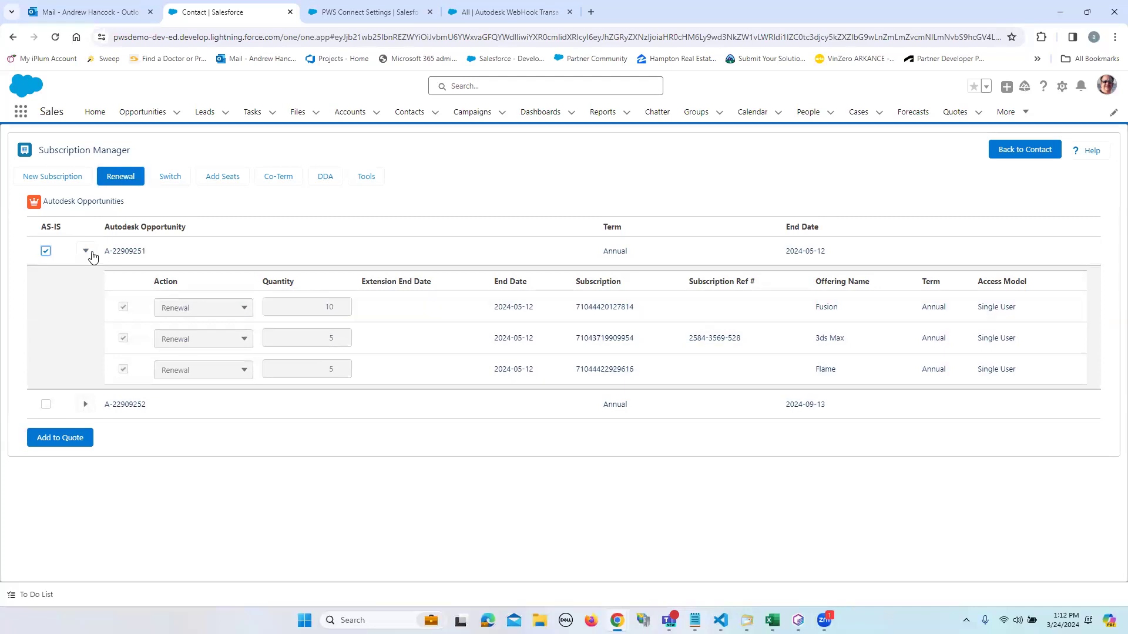
left_click(45, 252)
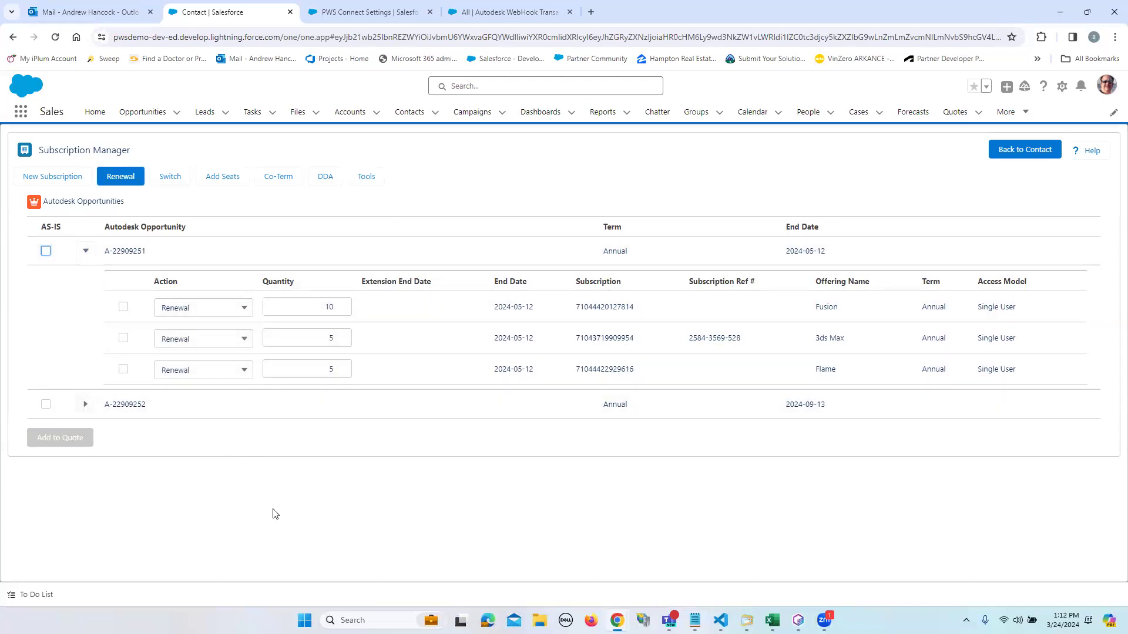
Set the Fusion and Flame lines to Extension and select them together with the 3ds Max Renewal line.
left_click(214, 311)
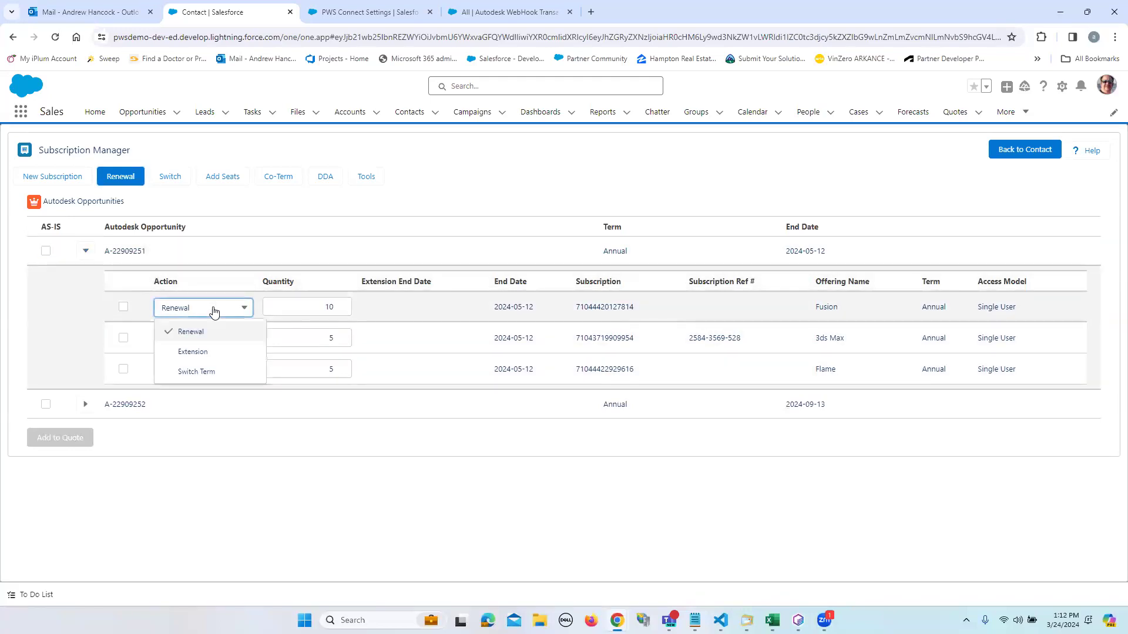
left_click(219, 352)
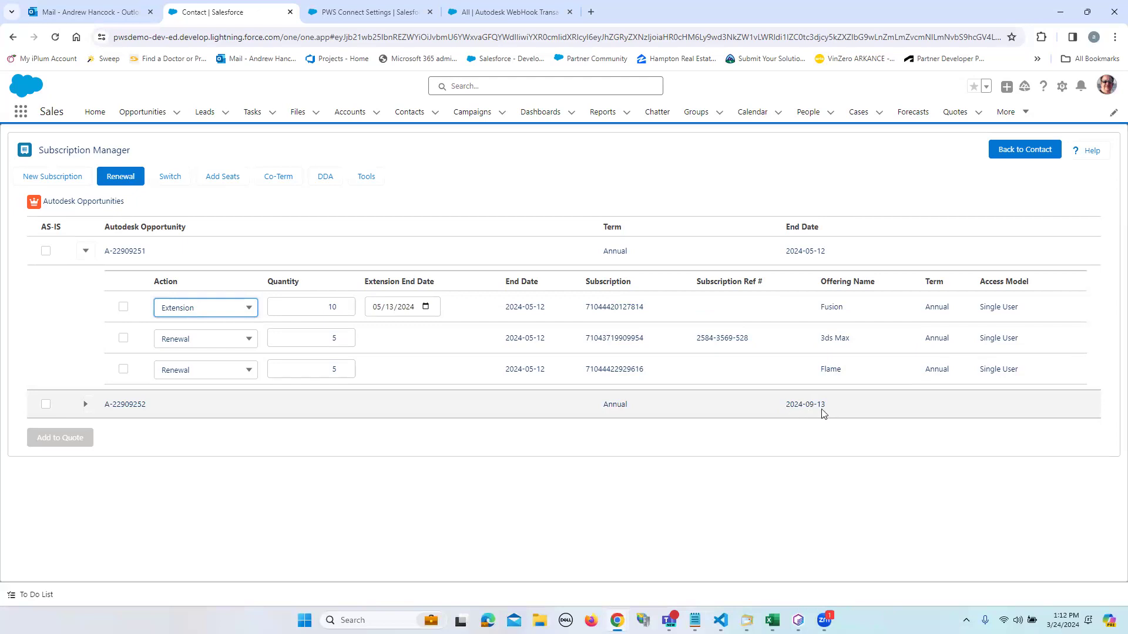
left_click(245, 373)
left_click(192, 414)
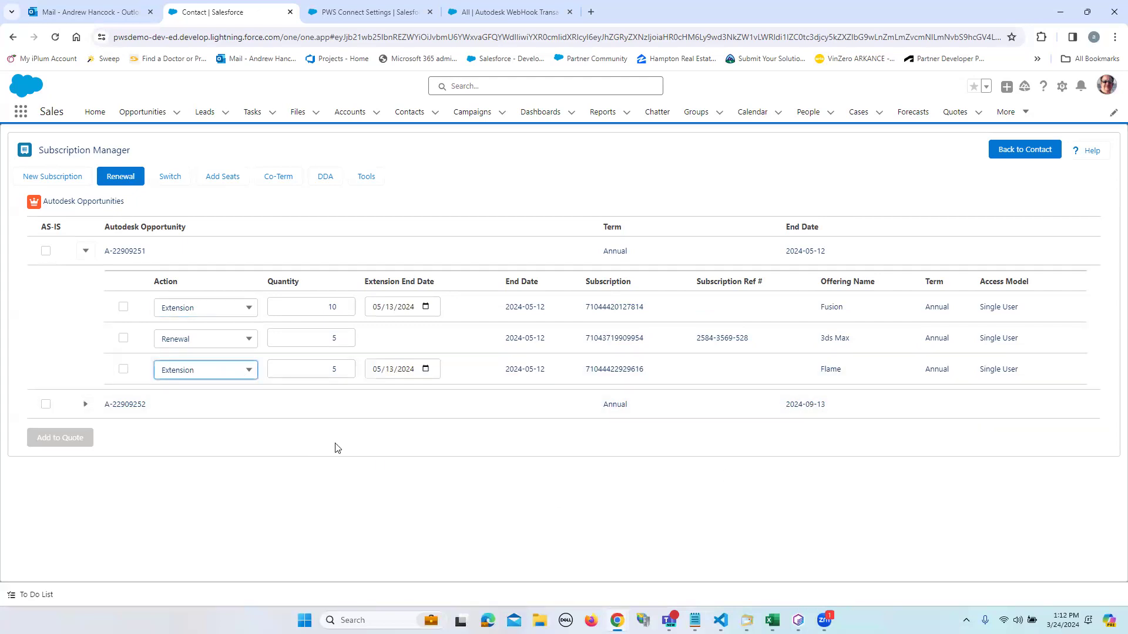
left_click(123, 307)
left_click(123, 370)
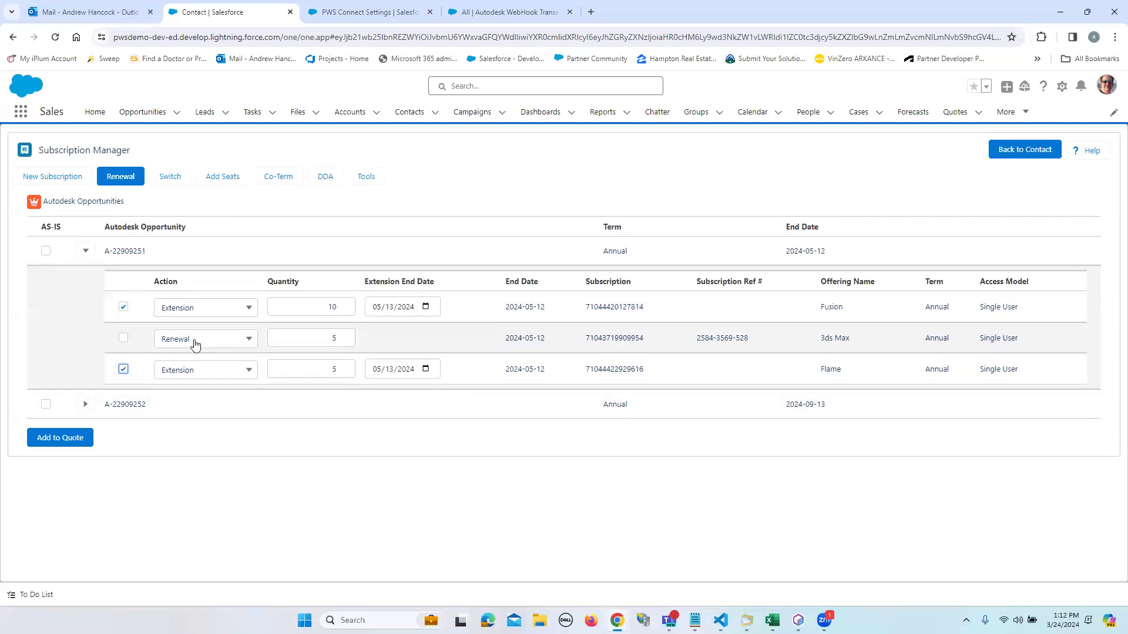
left_click(124, 339)
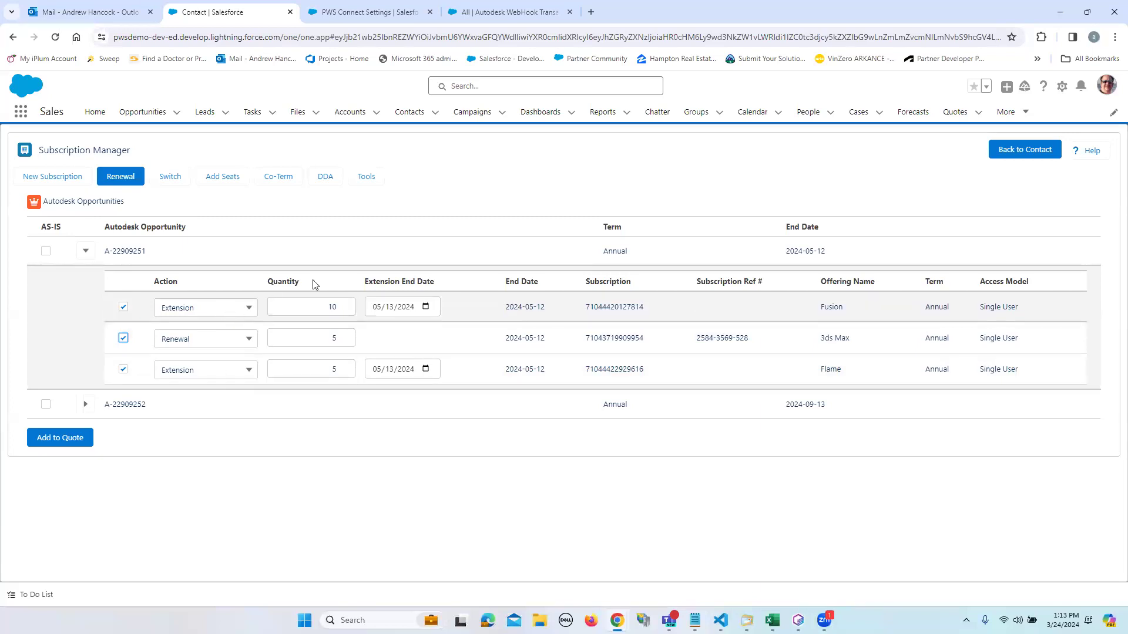
Try Switch Term on the Flame line and return both the Flame and Fusion lines to Renewal.
left_click(216, 371)
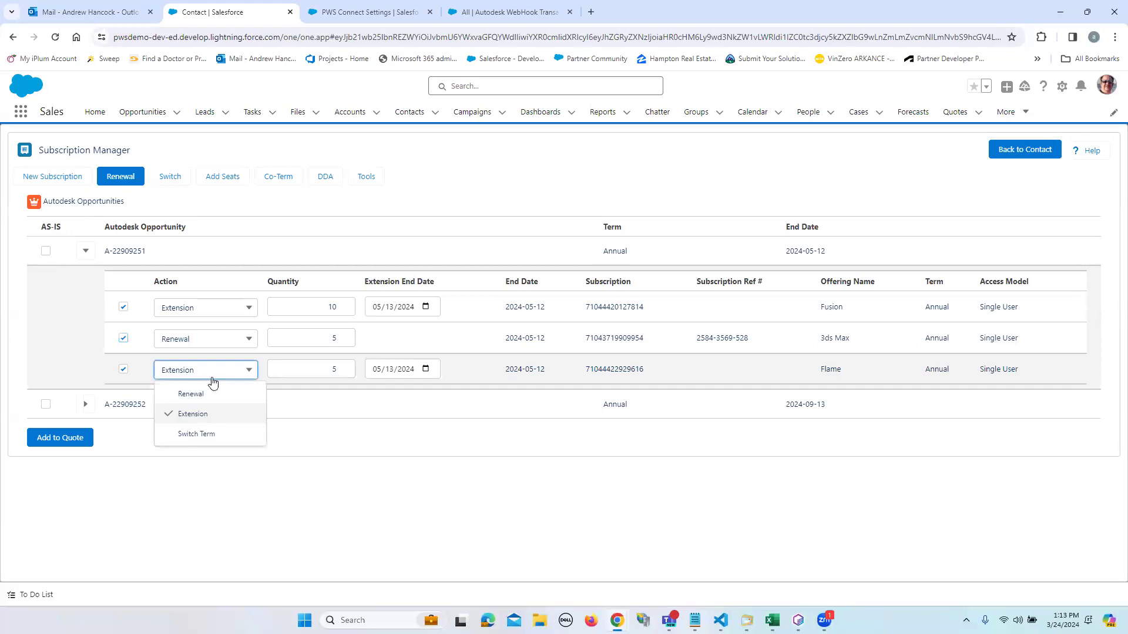
left_click(198, 434)
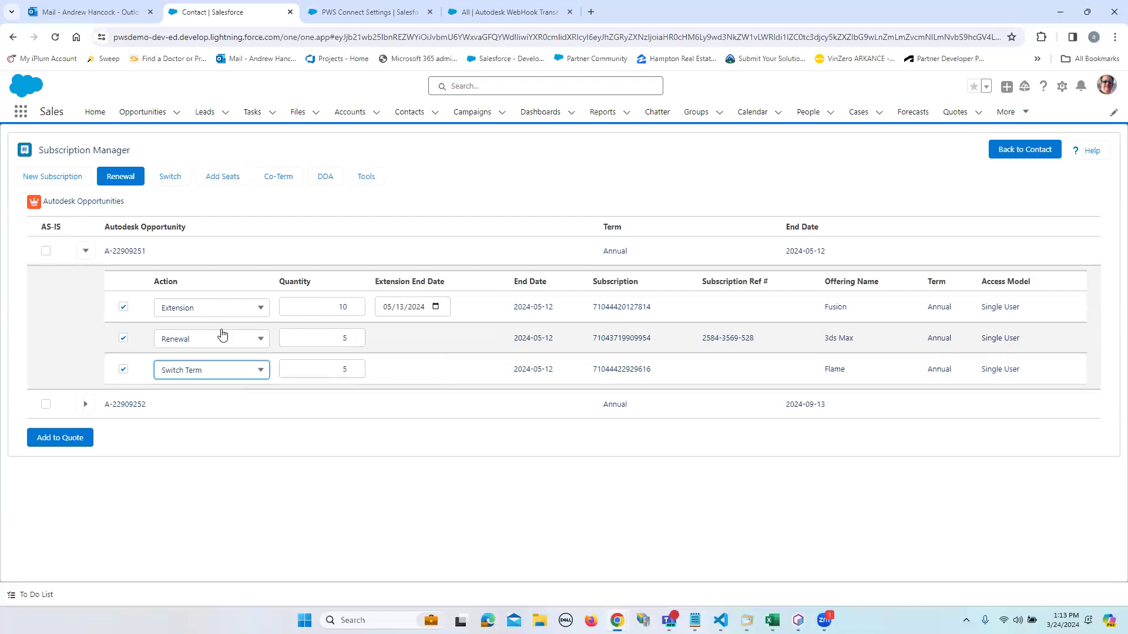
left_click(205, 369)
left_click(203, 393)
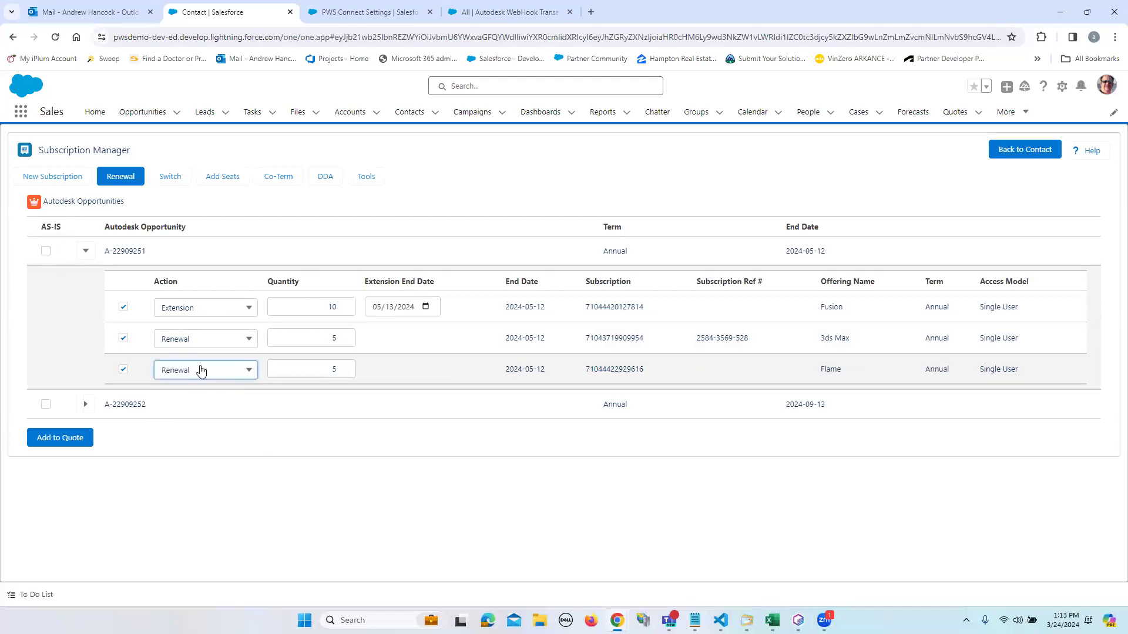
left_click(200, 317)
left_click(194, 350)
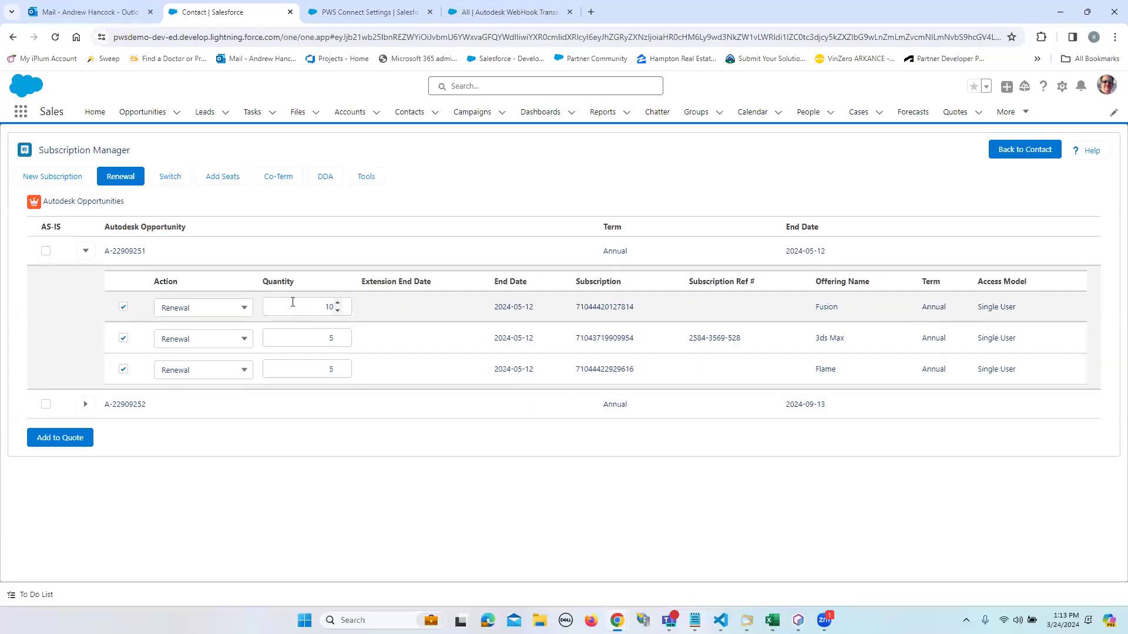
Add the opportunity ending 2024-05-12 to the quote as an as-is renewal and return to the quote record.
left_click(45, 251)
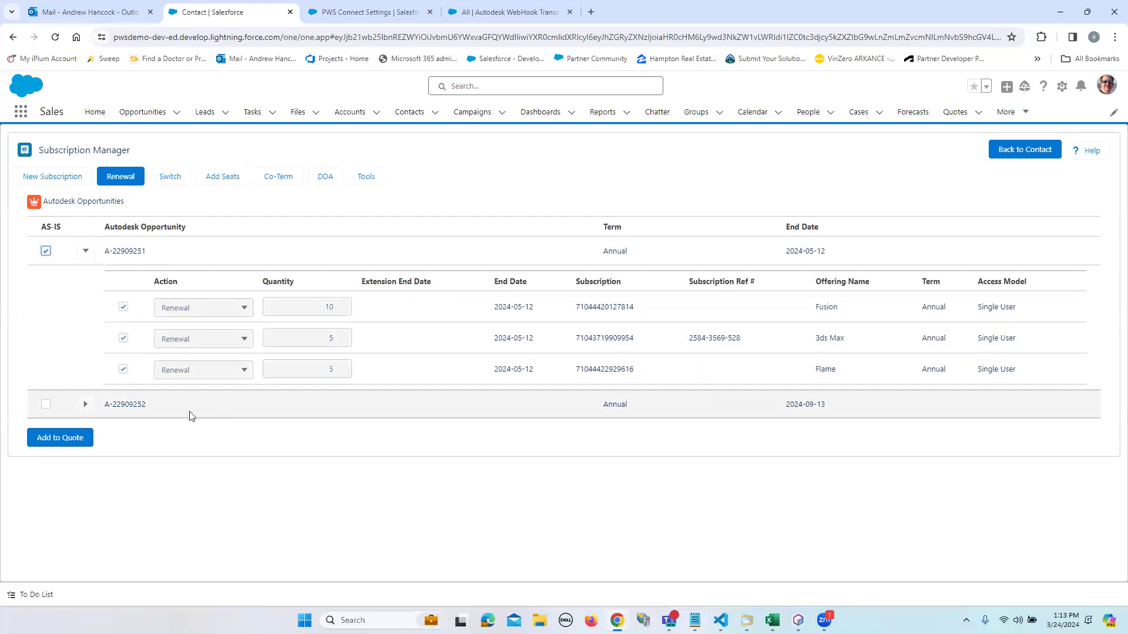
left_click(61, 438)
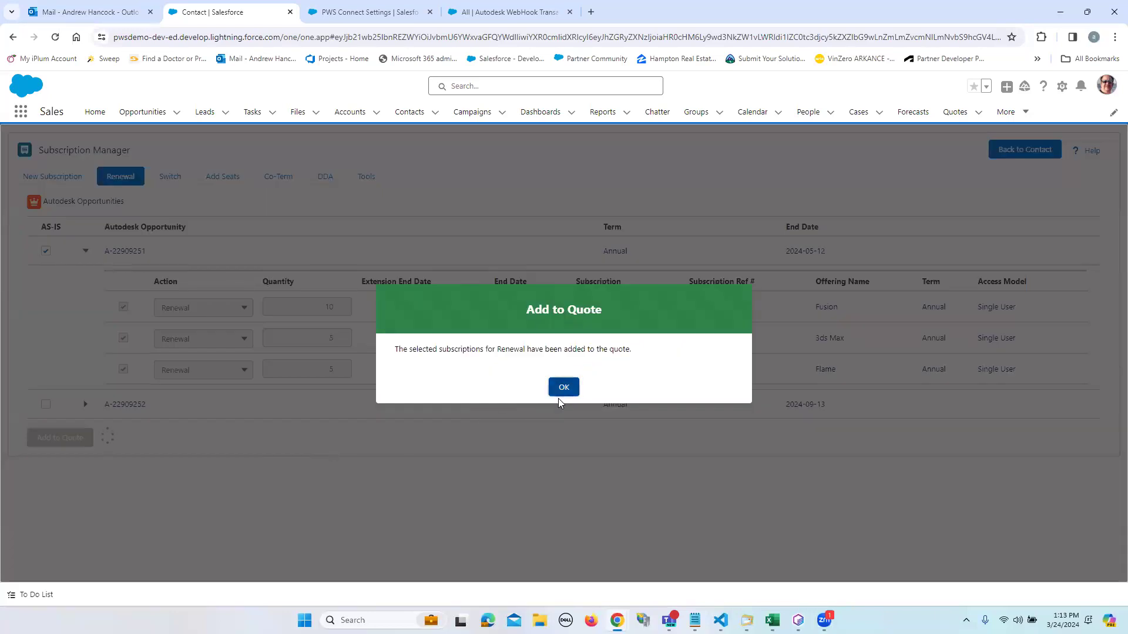
left_click(563, 387)
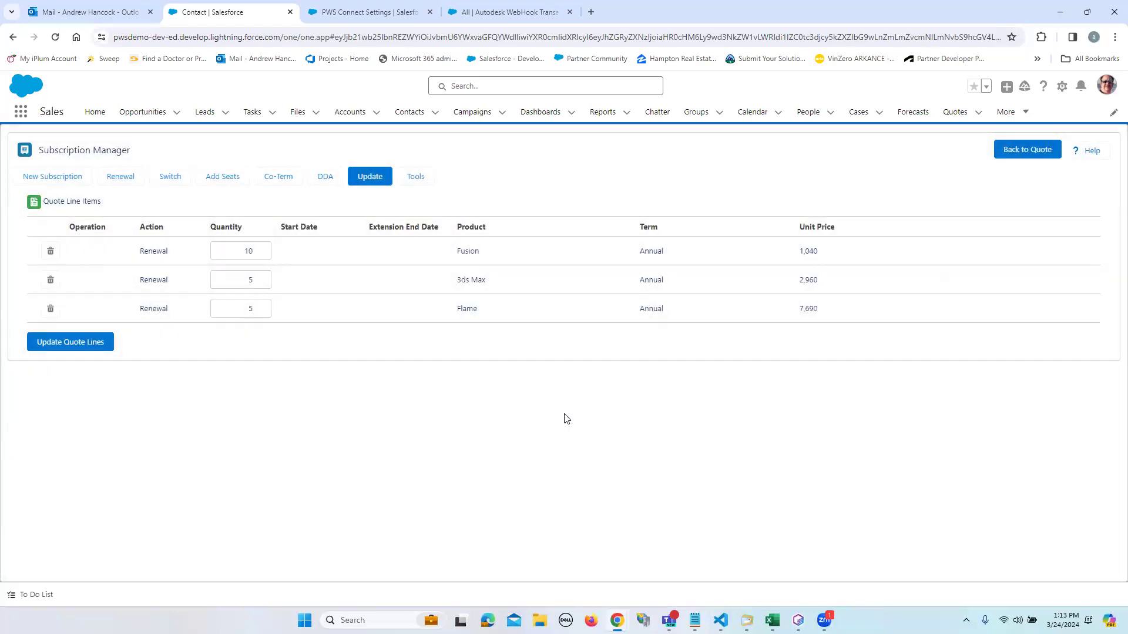
left_click(1024, 152)
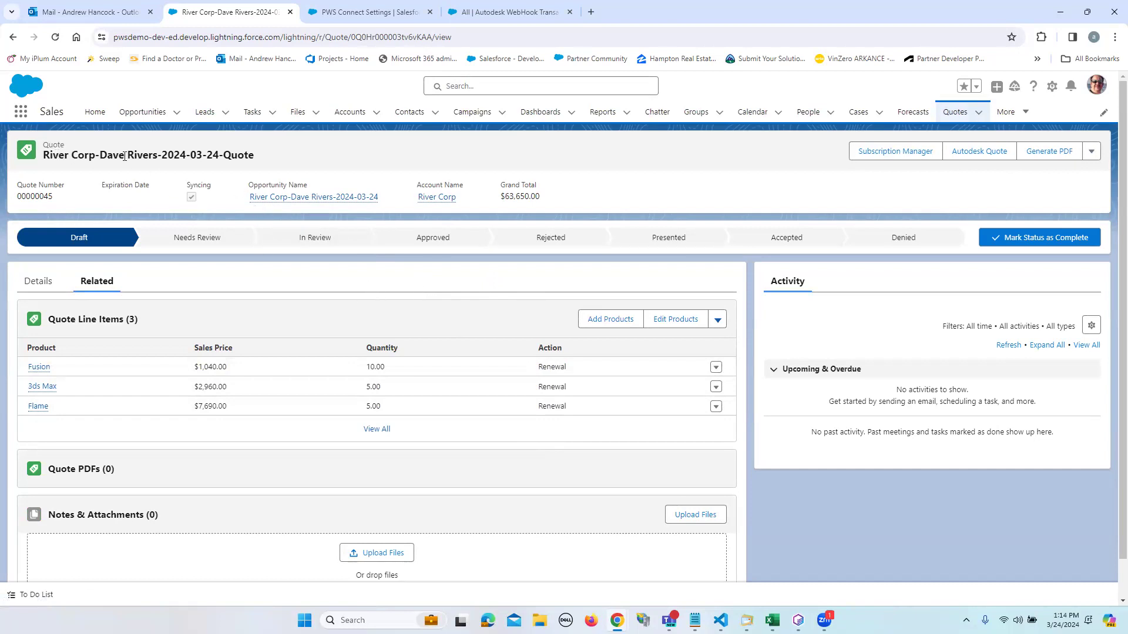
Select the Training 5 day online and Training 1 day online products to add to the River Corp quote and proceed to line item editing.
mouse_move(289, 199)
left_click(608, 320)
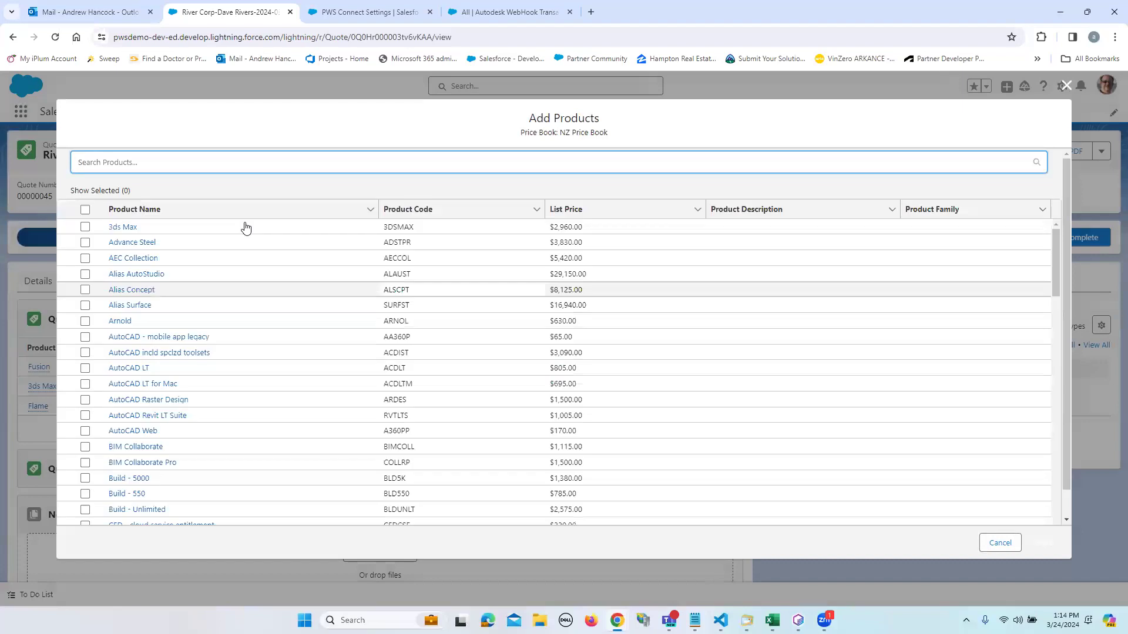
left_click(163, 161)
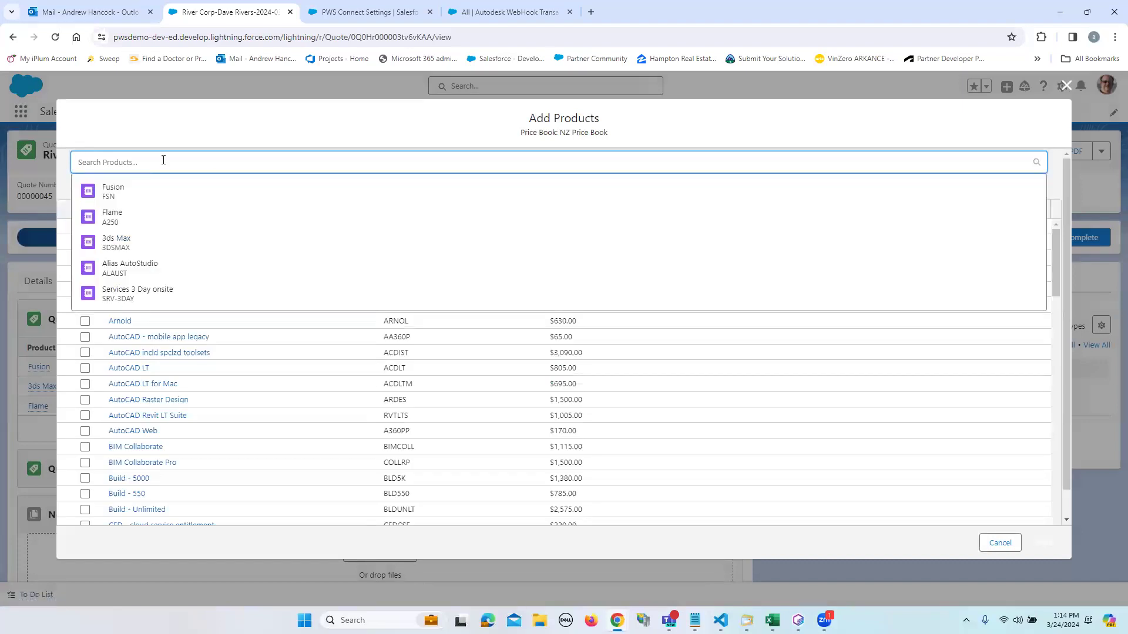
type("train")
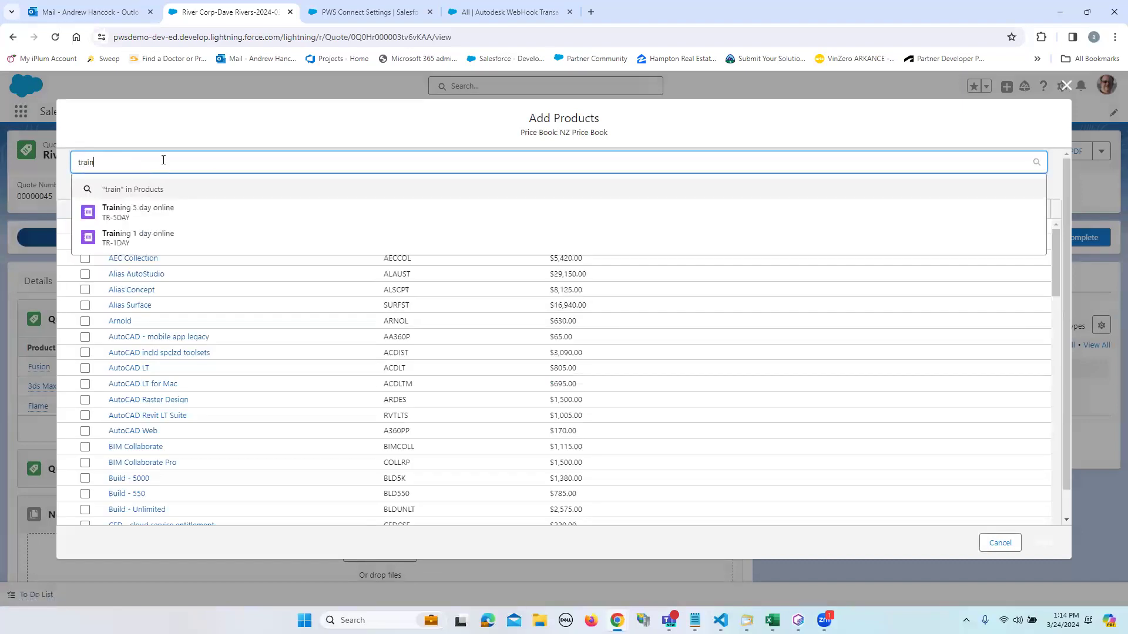
left_click(151, 213)
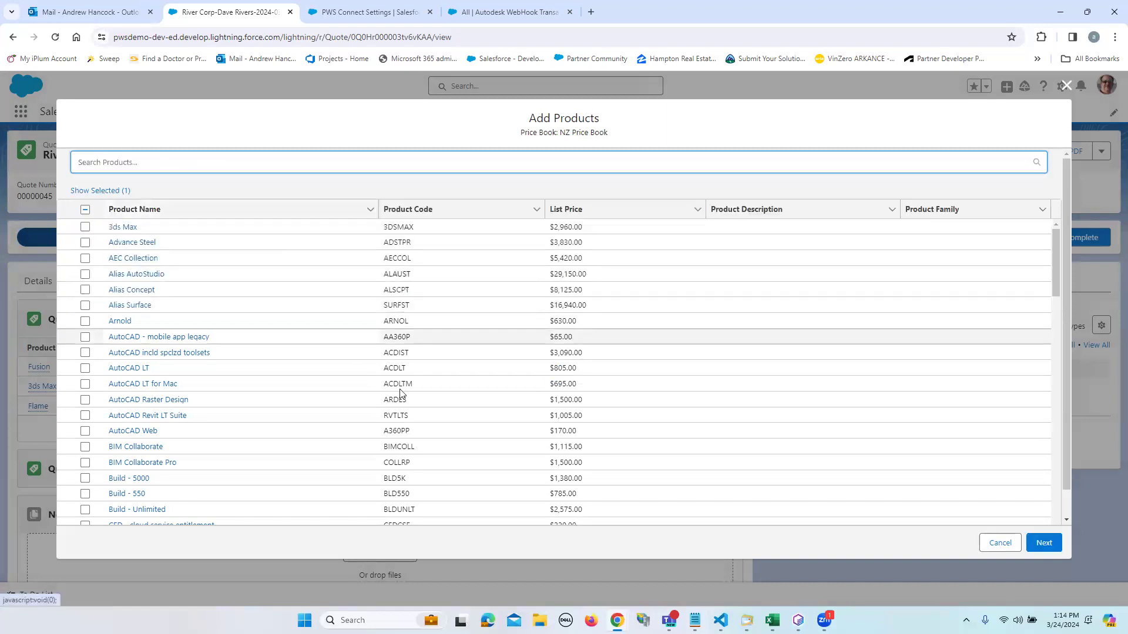
type("tr")
left_click(135, 217)
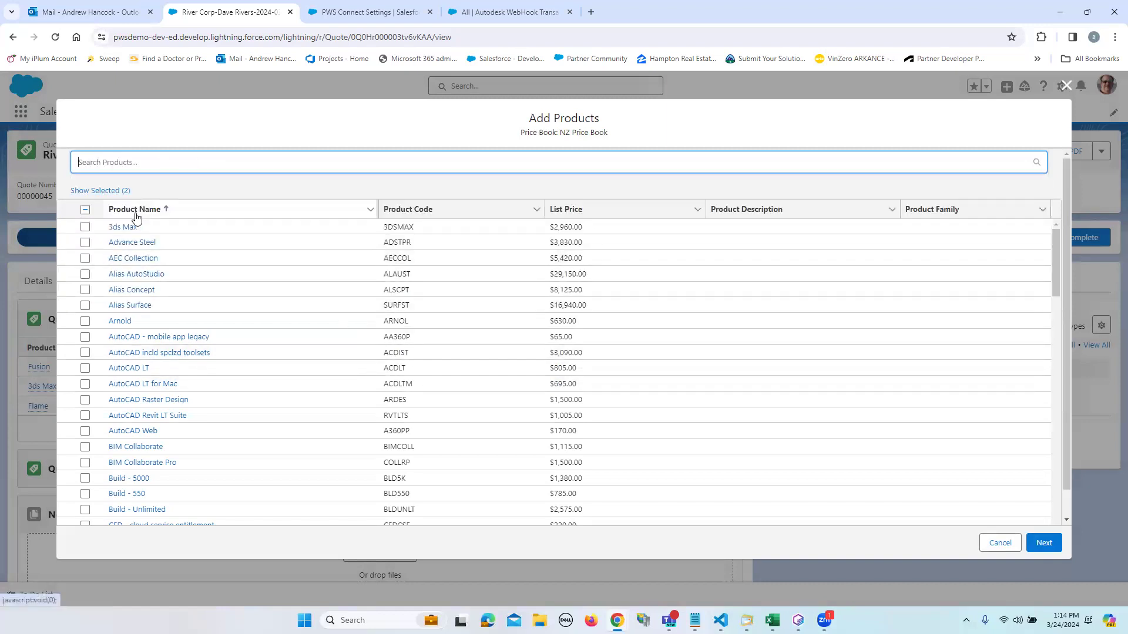
scroll(311, 423, "down", 12)
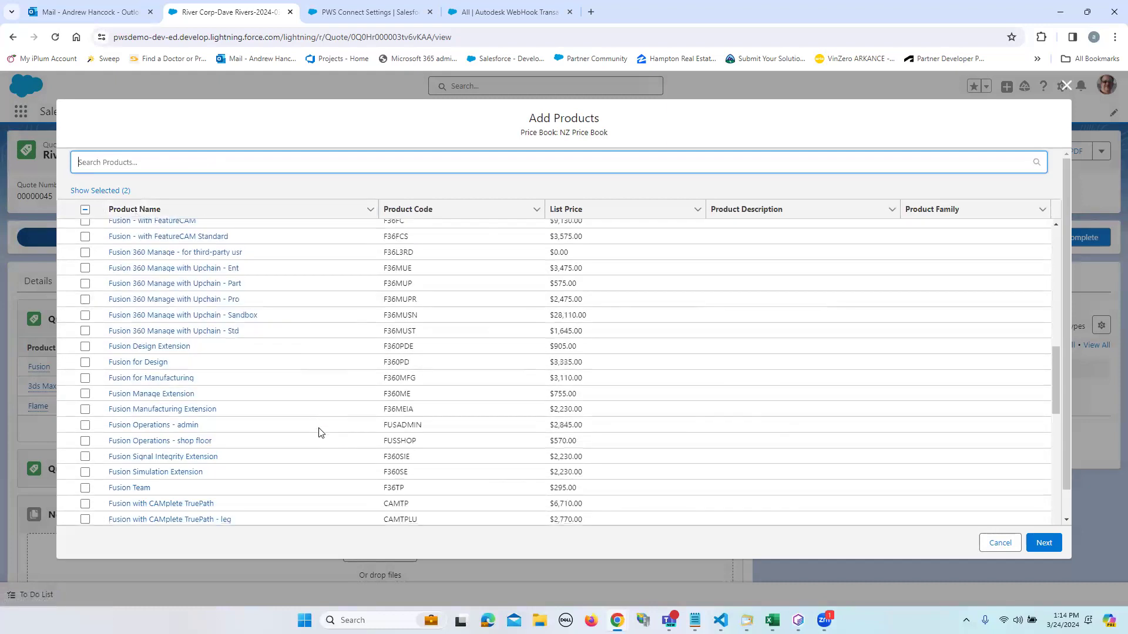
scroll(321, 432, "down", 15)
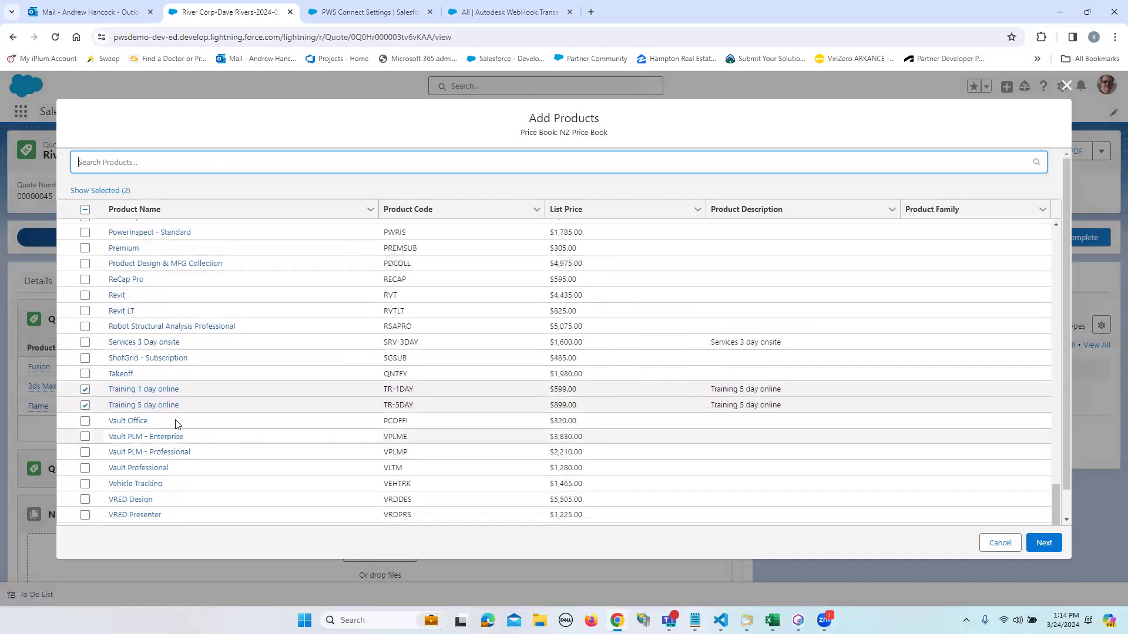
left_click(1042, 542)
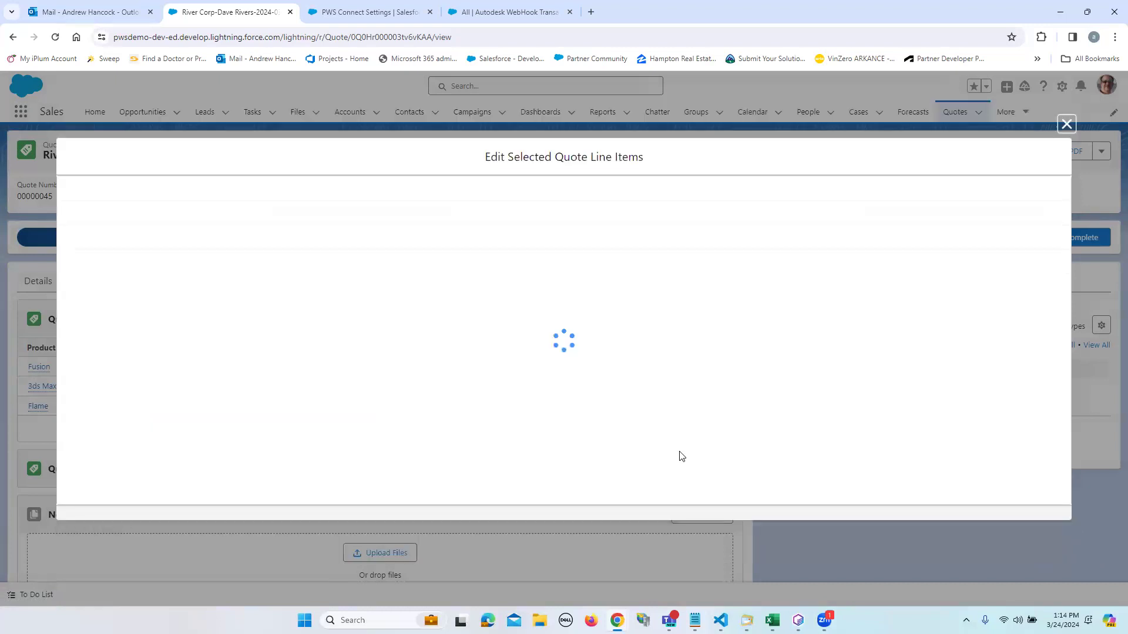
Set the quantity to 2 for Training 5 day online and 4 for Training 1 day online, and save the line items.
left_click(676, 196)
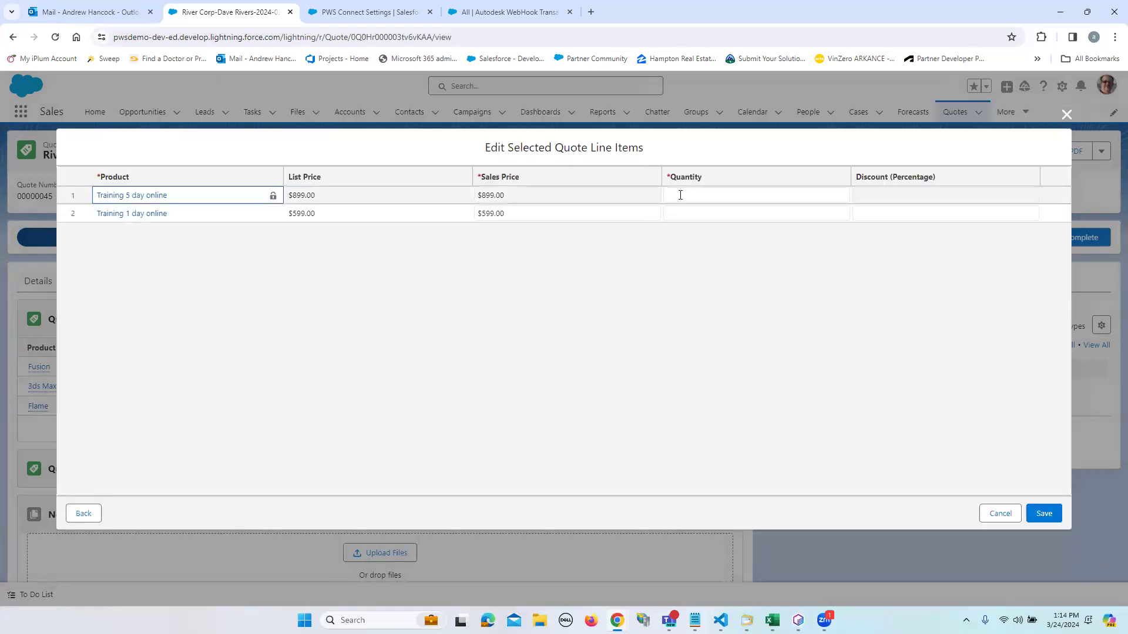
type("2")
key("Tab")
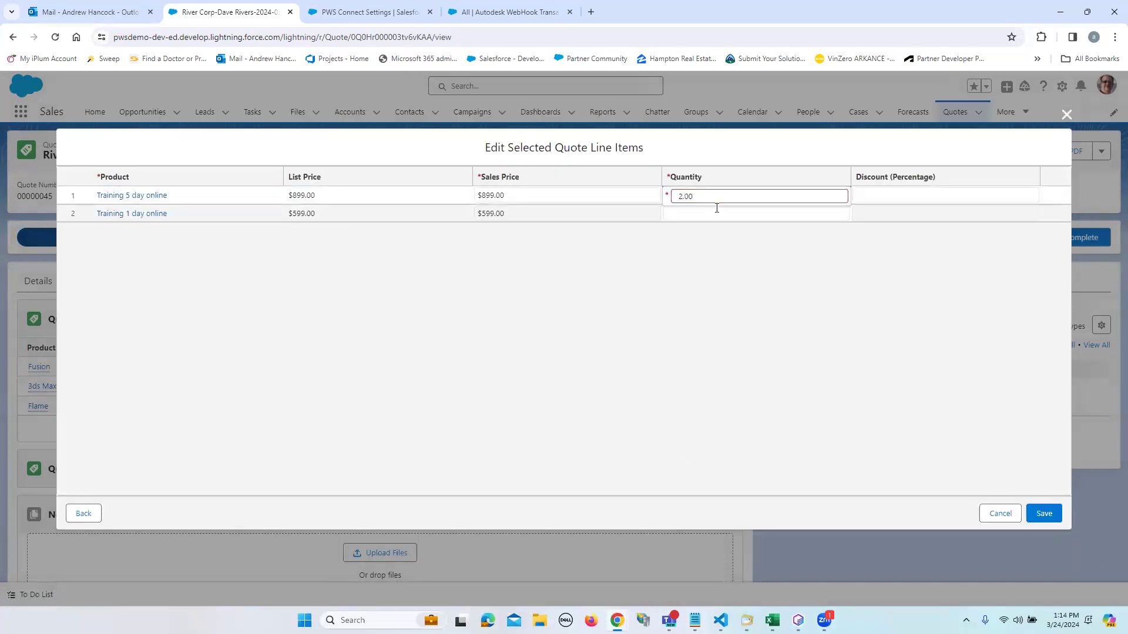
left_click(716, 209)
type("4")
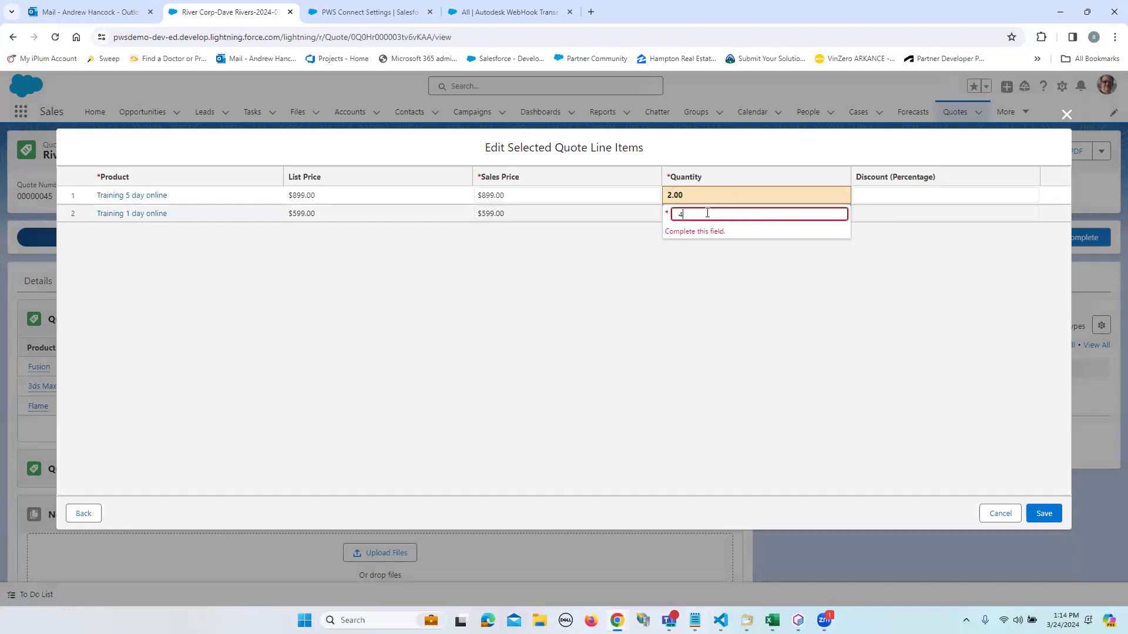
key("Tab")
left_click(1037, 508)
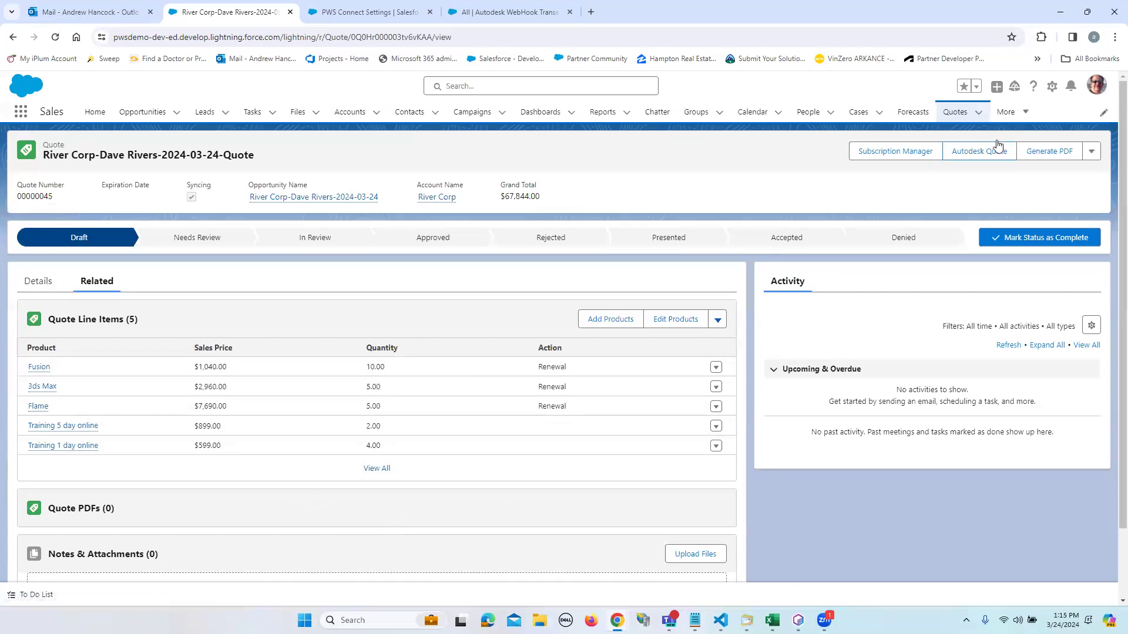
Review the Autodesk quote's account, purchaser and line items, create the Autodesk quote, and return to the quote record.
left_click(978, 152)
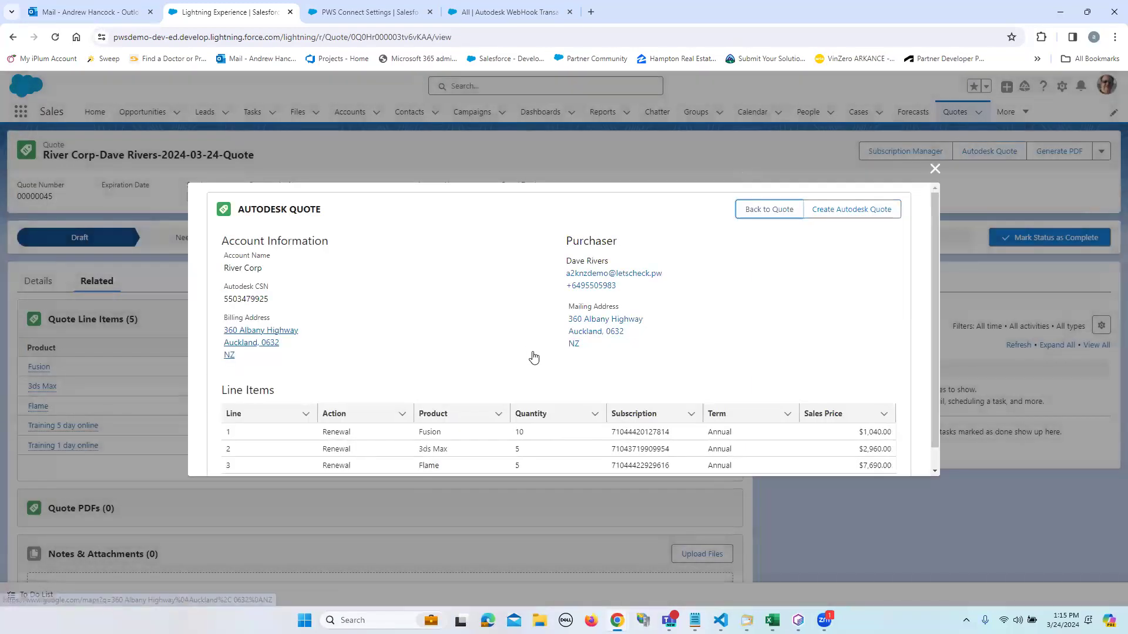
scroll(693, 367, "down", 1)
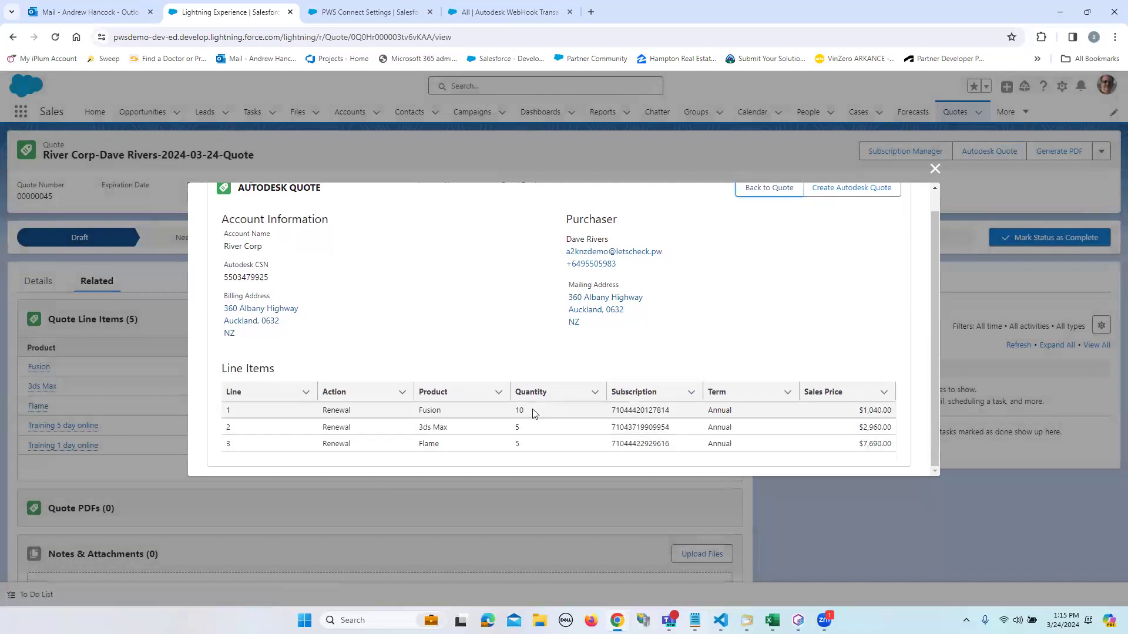
scroll(657, 387, "up", 1)
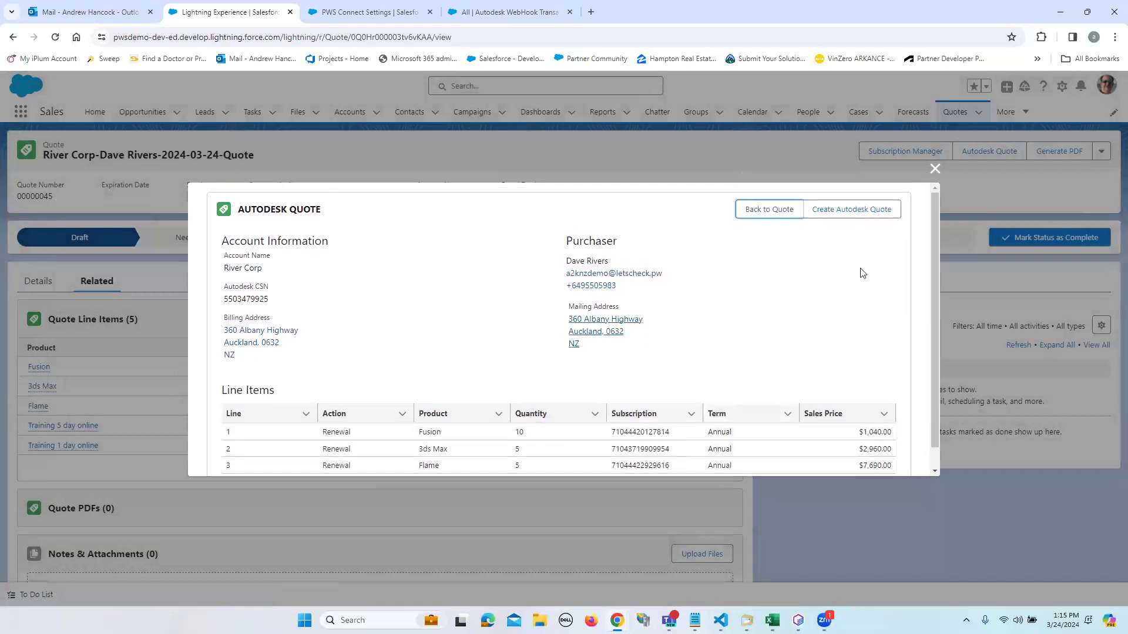
left_click(850, 209)
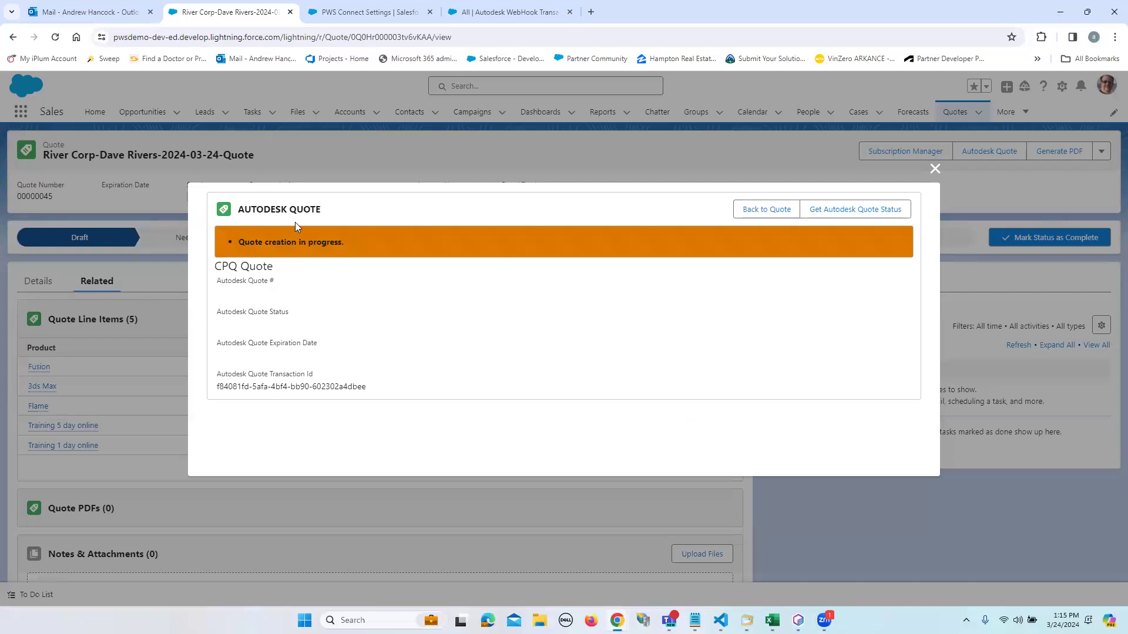
left_click(755, 212)
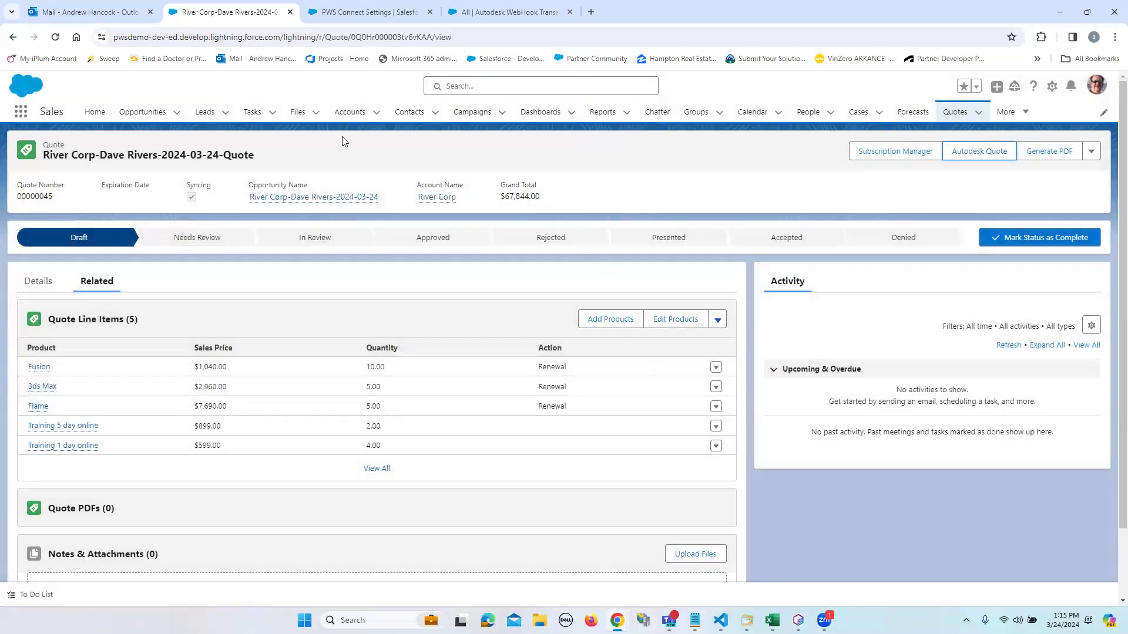
Refresh the Autodesk WebHook Transactions list to check for the new quote's transaction, and return to the quote record.
left_click(495, 13)
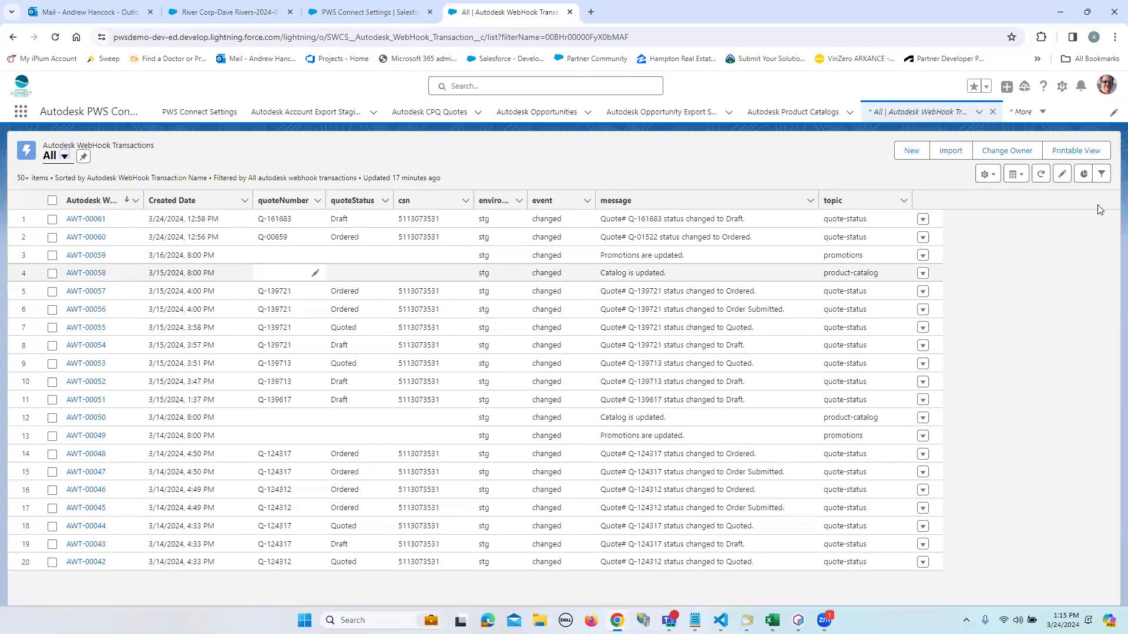
left_click(1040, 175)
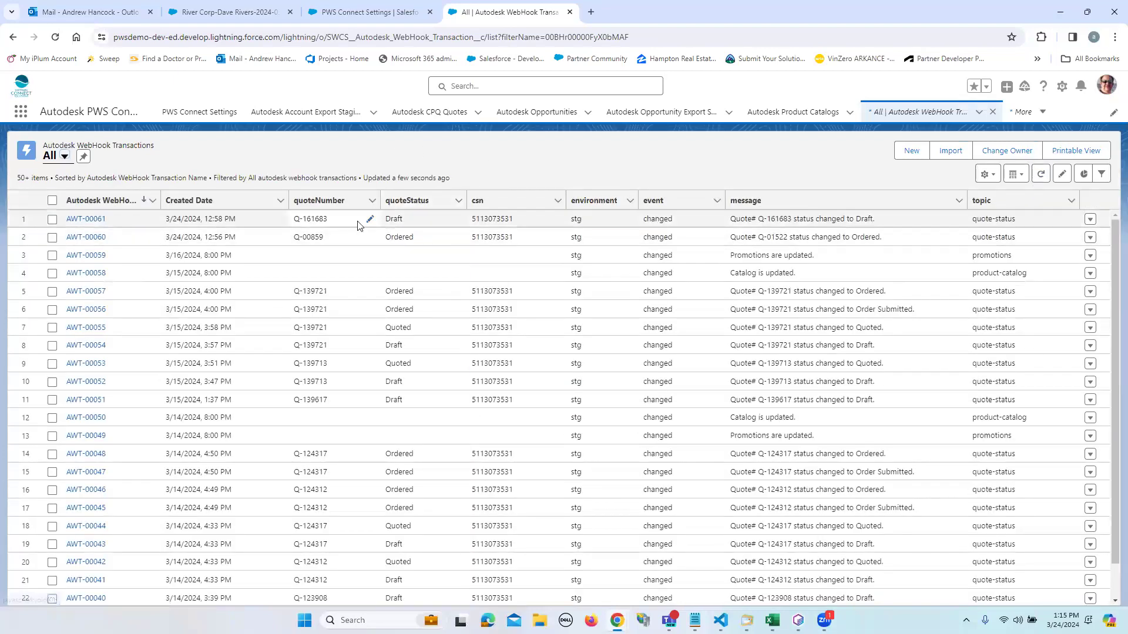
left_click(229, 12)
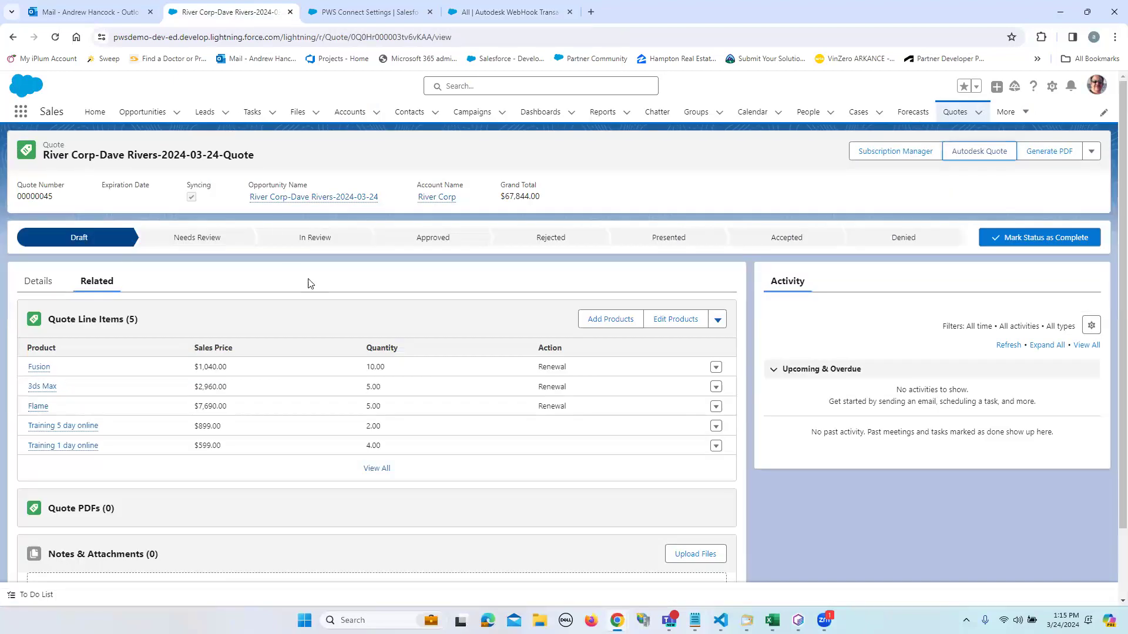
Check the Autodesk quote's status and view the Autodesk Quote section in the quote record's details.
left_click(1007, 151)
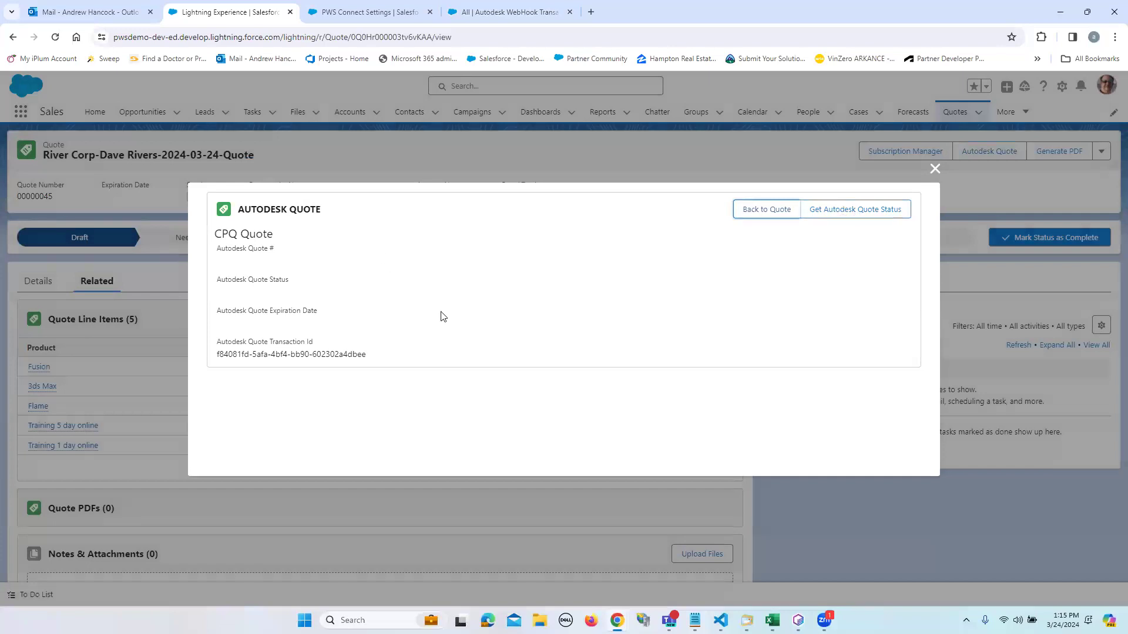
left_click(841, 216)
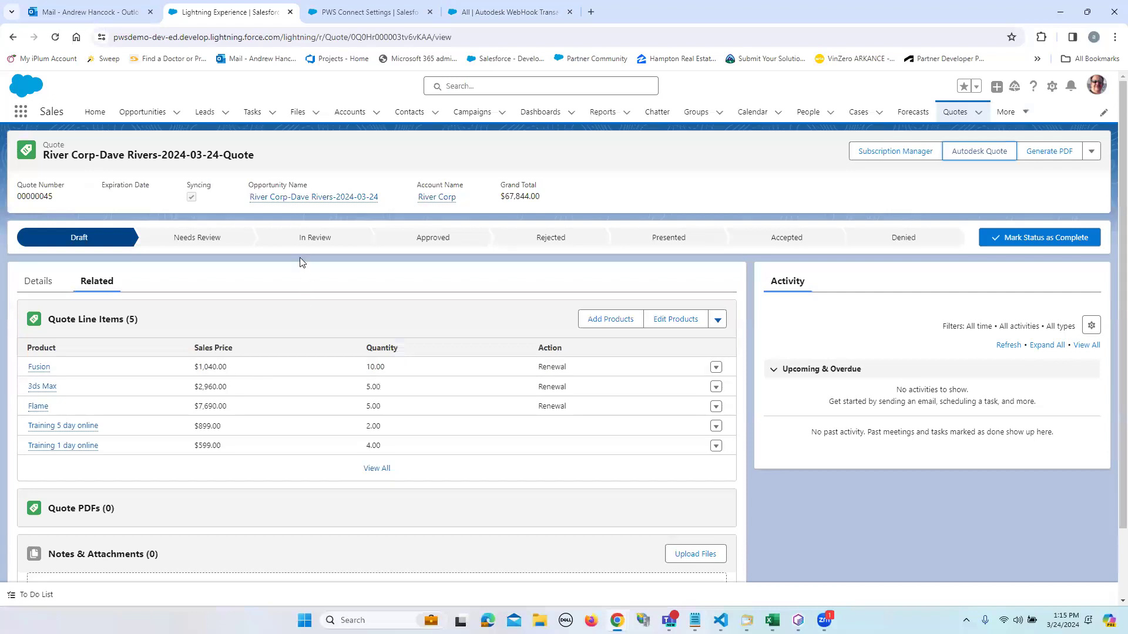
left_click(41, 284)
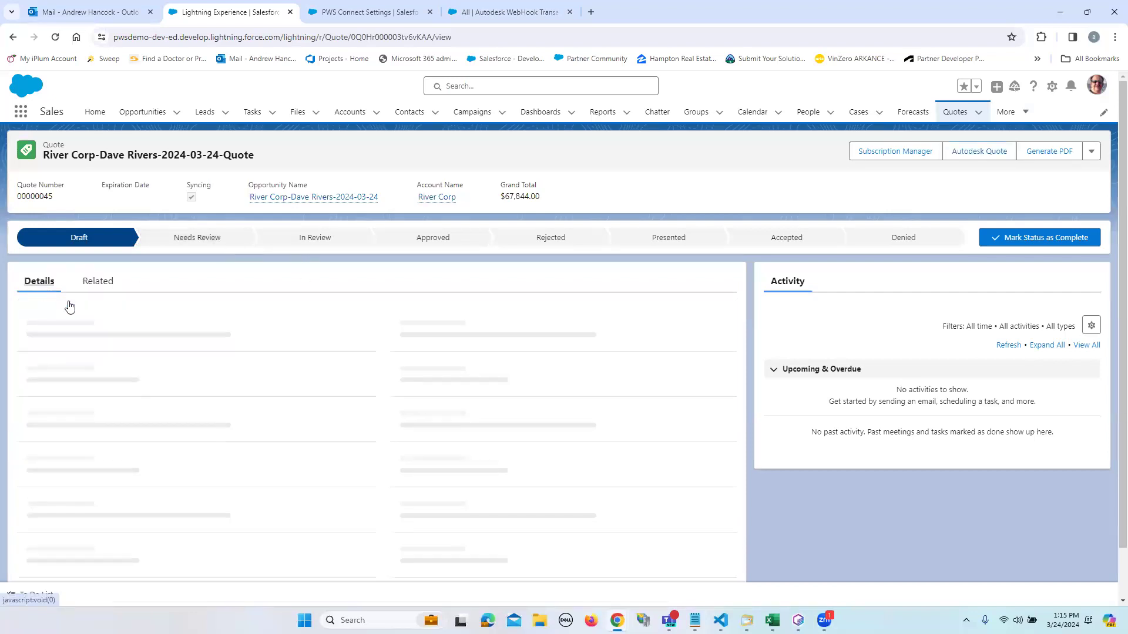
scroll(238, 435, "down", 3)
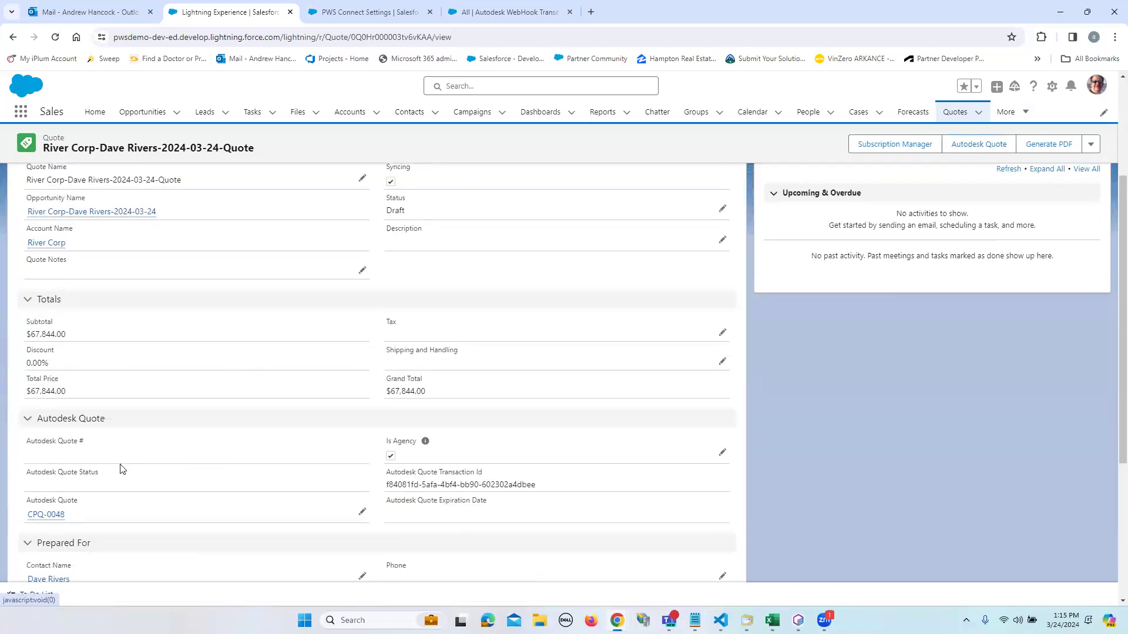
Refresh the Autodesk WebHook Transactions list repeatedly until the draft status transaction for the new quote arrives.
left_click(473, 22)
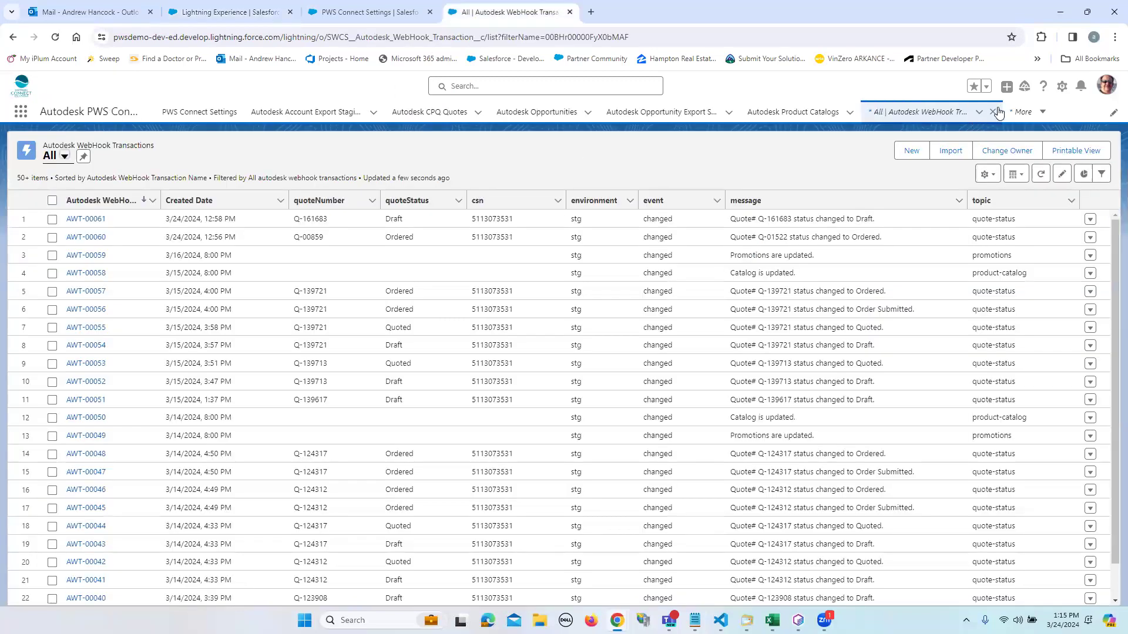
left_click(1041, 175)
left_click(1041, 175)
left_click(1041, 175)
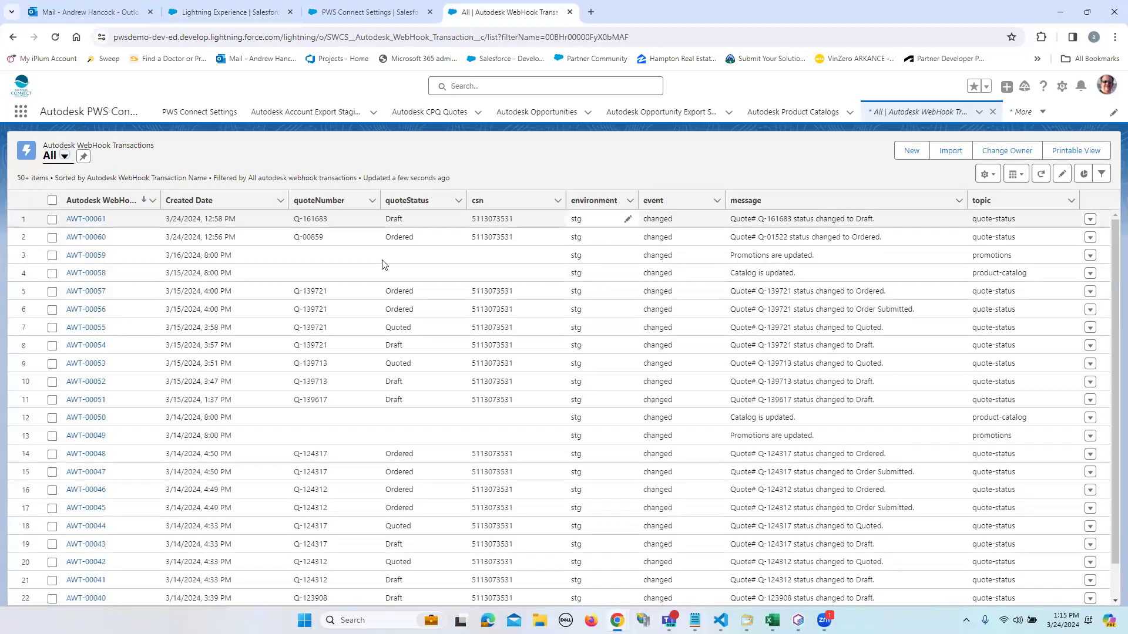
left_click(1040, 175)
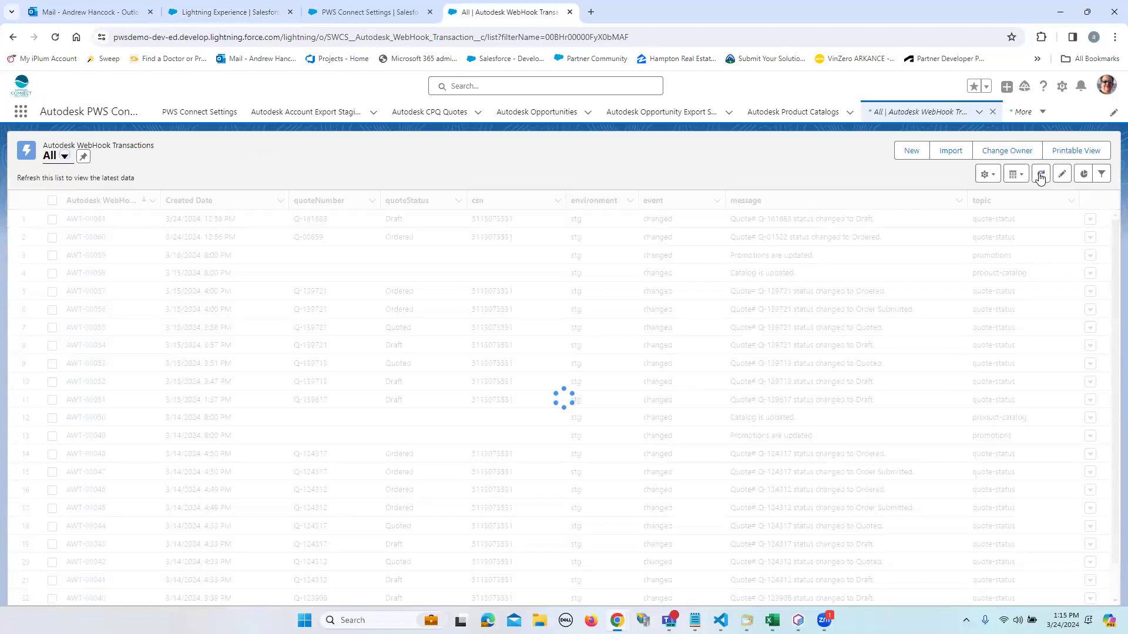
left_click(1040, 175)
left_click(1040, 176)
left_click(1040, 176)
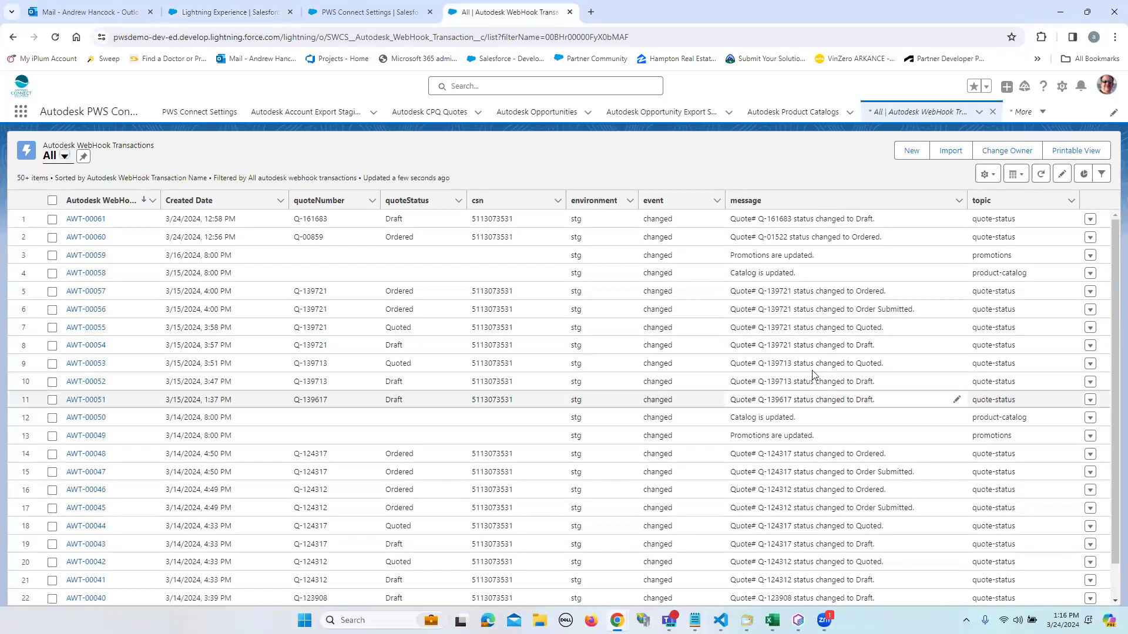
left_click(1039, 178)
left_click(1038, 177)
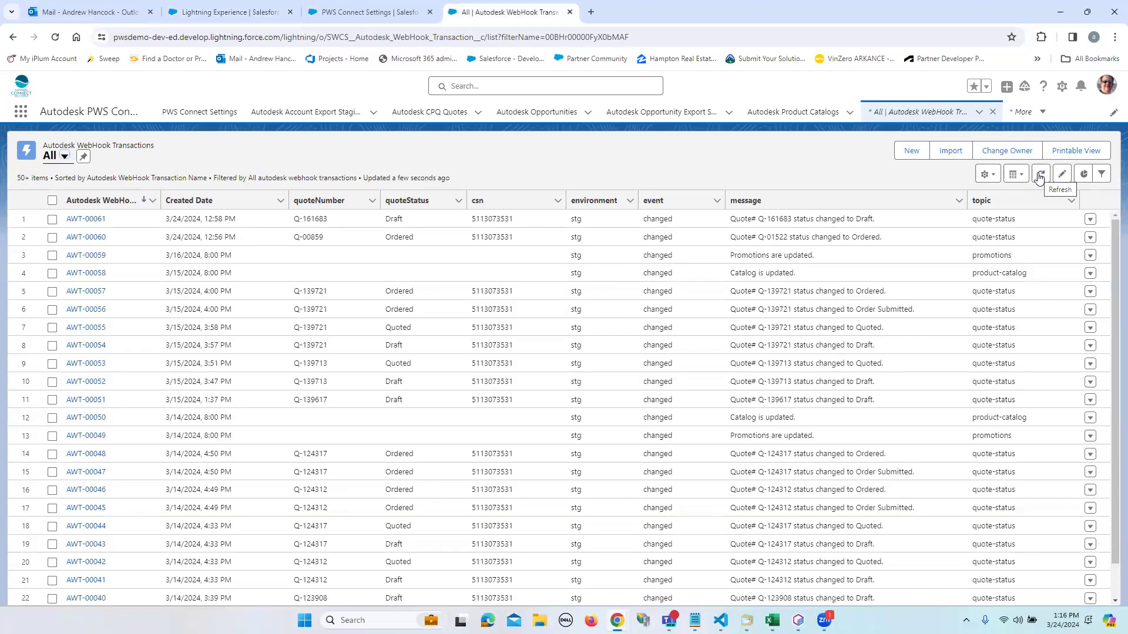
left_click(1038, 177)
left_click(1038, 177)
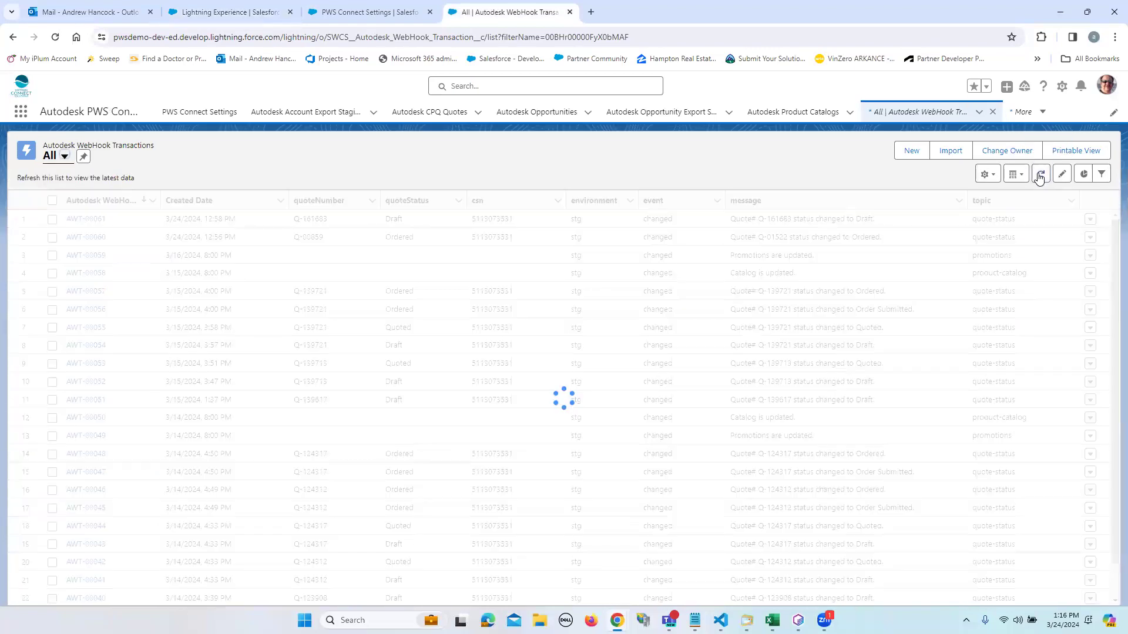
left_click(1038, 178)
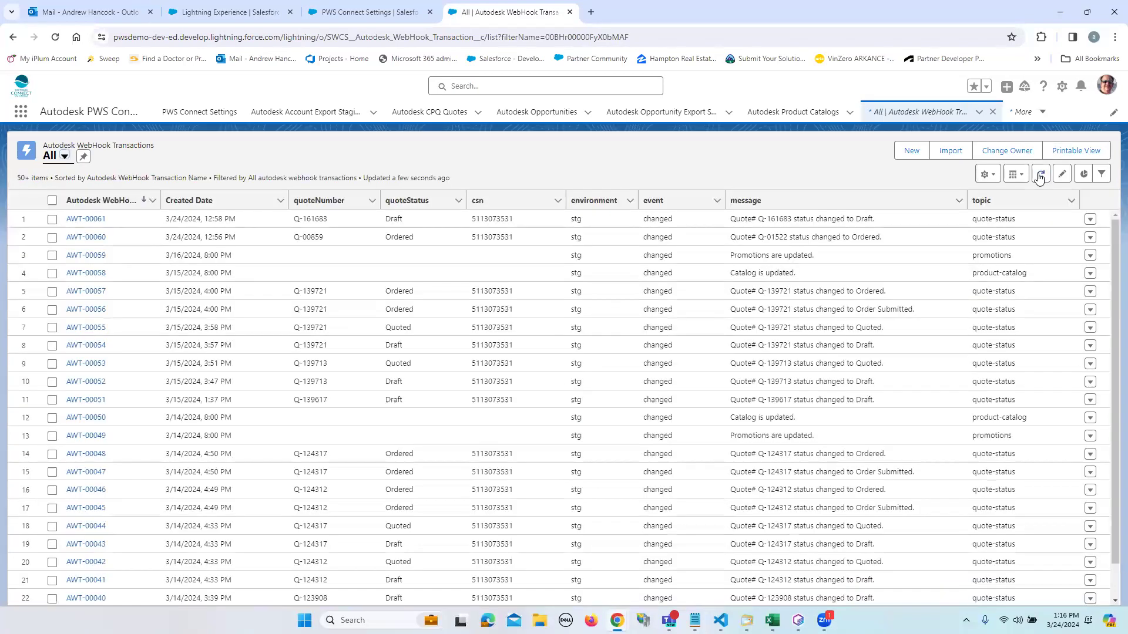
left_click(1039, 177)
left_click(1038, 178)
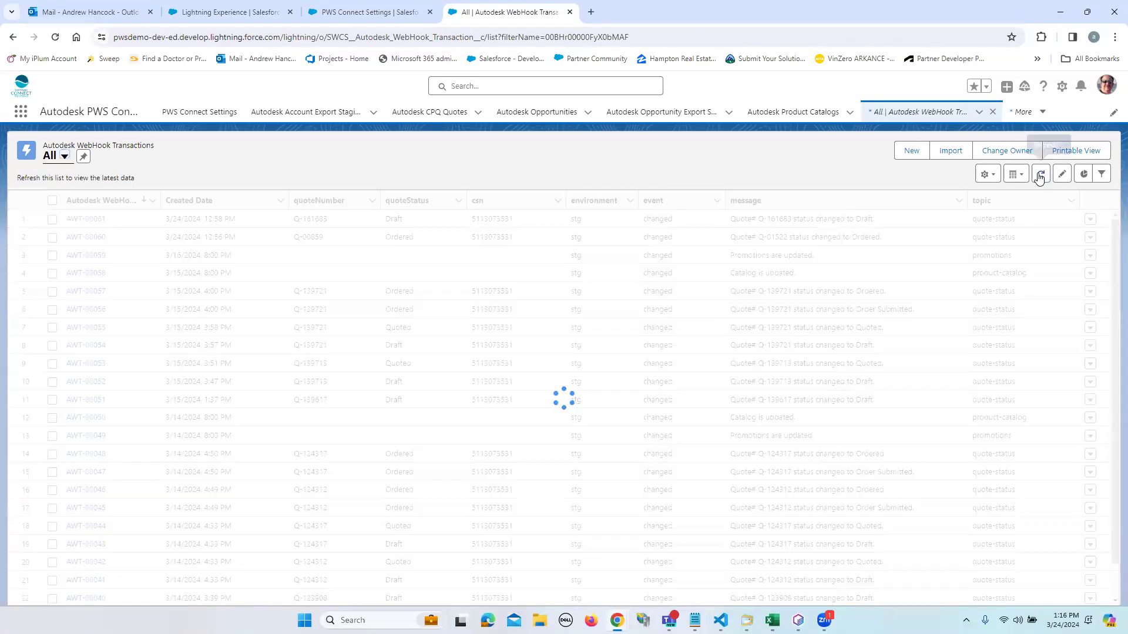
left_click(1038, 177)
left_click(1038, 178)
left_click(1038, 177)
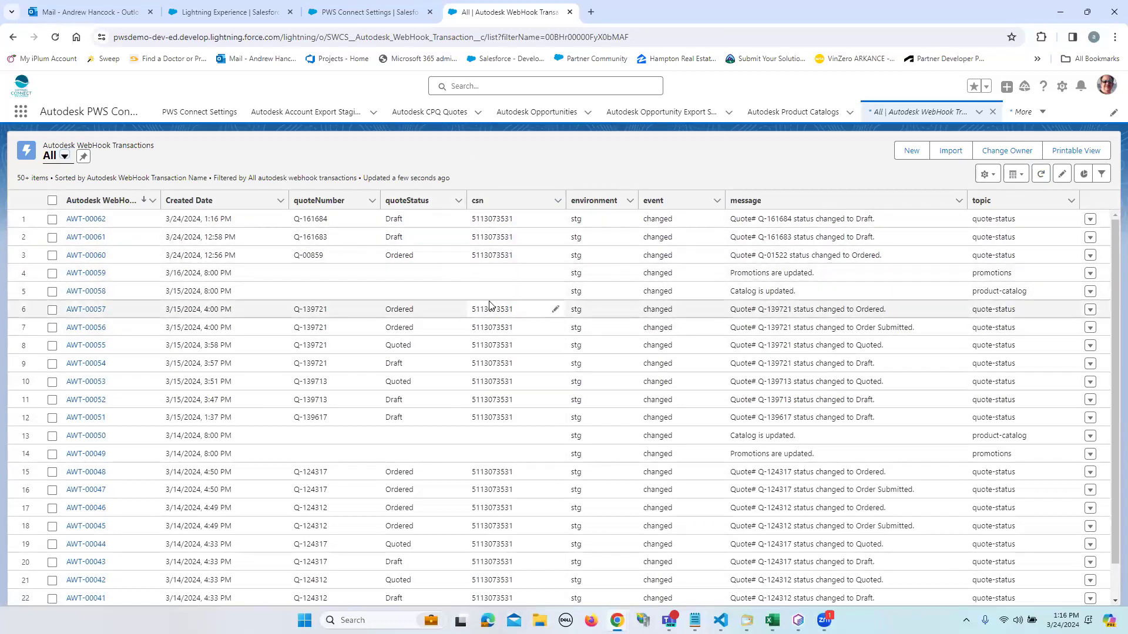
Return to the quote record, reload it, and examine its totals and the Autodesk quote number and status in the details.
left_click(232, 12)
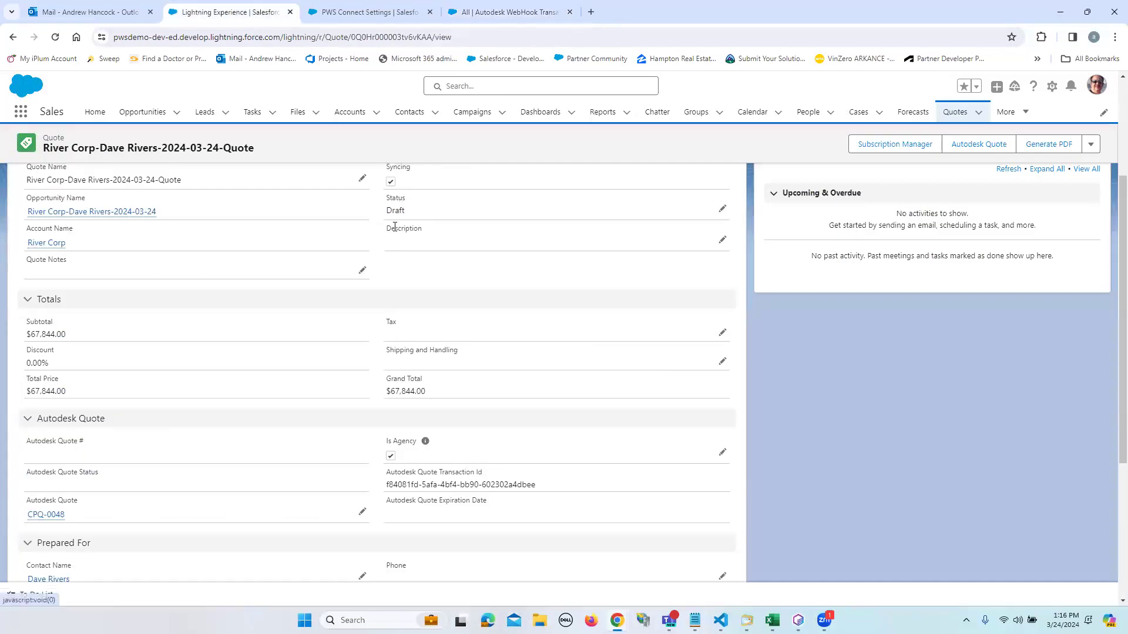
scroll(332, 336, "up", 3)
scroll(280, 399, "down", 2)
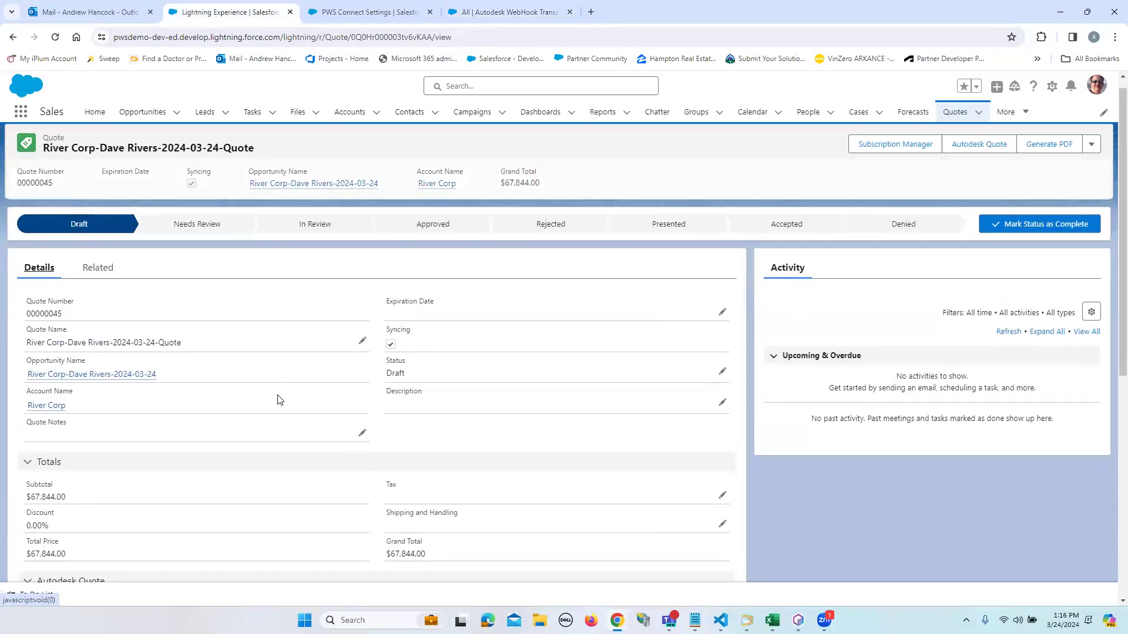
left_click(55, 37)
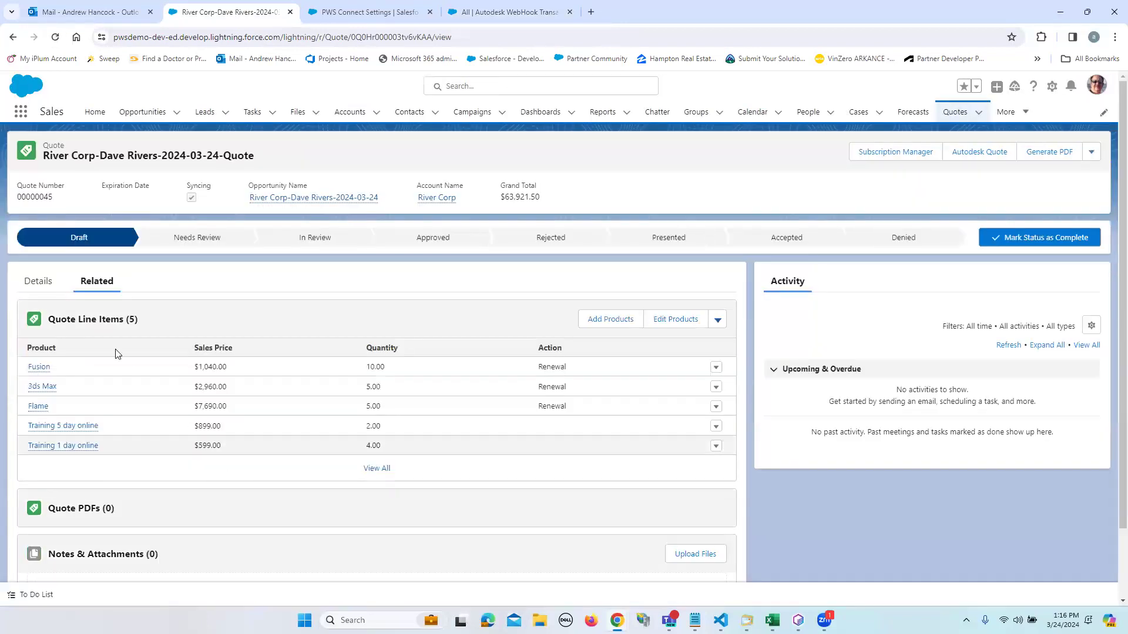
left_click(33, 287)
scroll(76, 365, "down", 3)
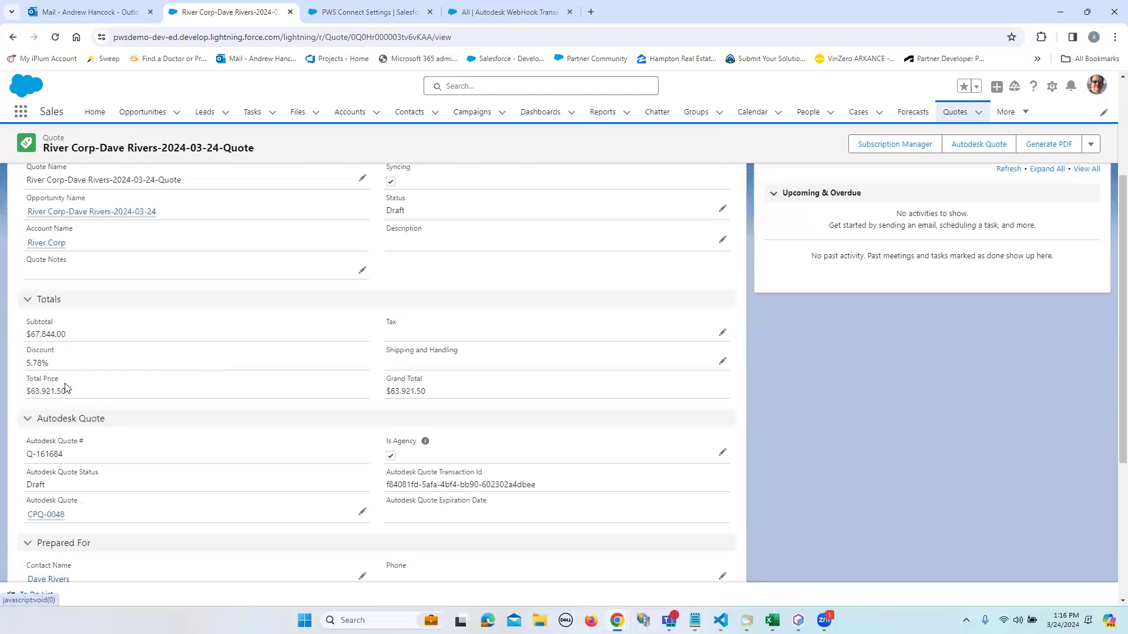
scroll(66, 389, "down", 2)
double_click(35, 368)
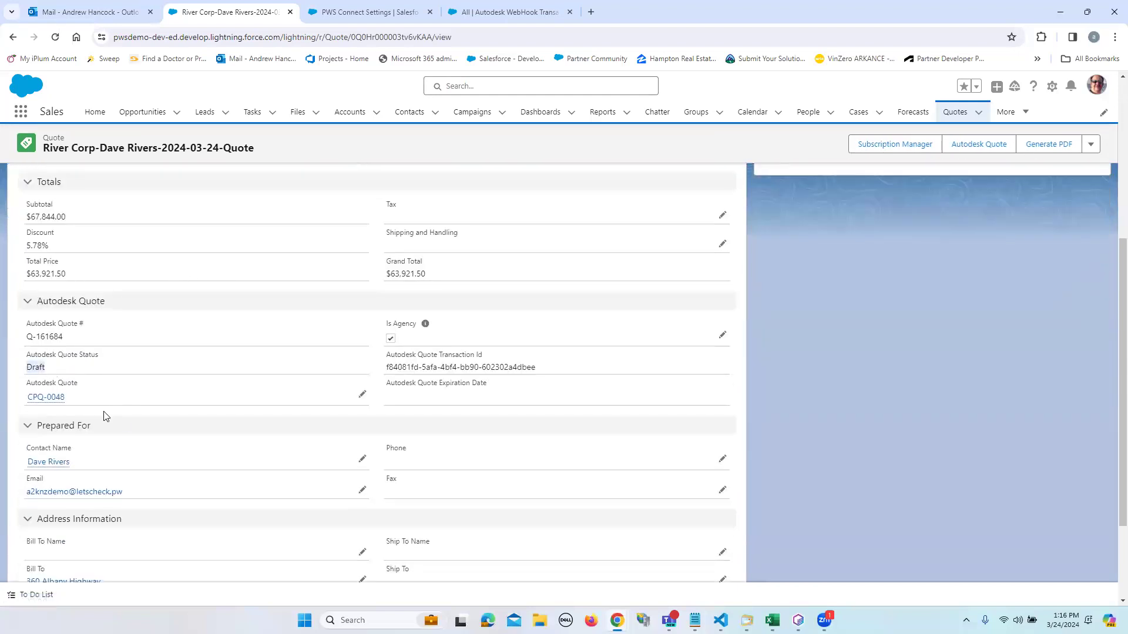
left_click_drag(63, 338, 23, 340)
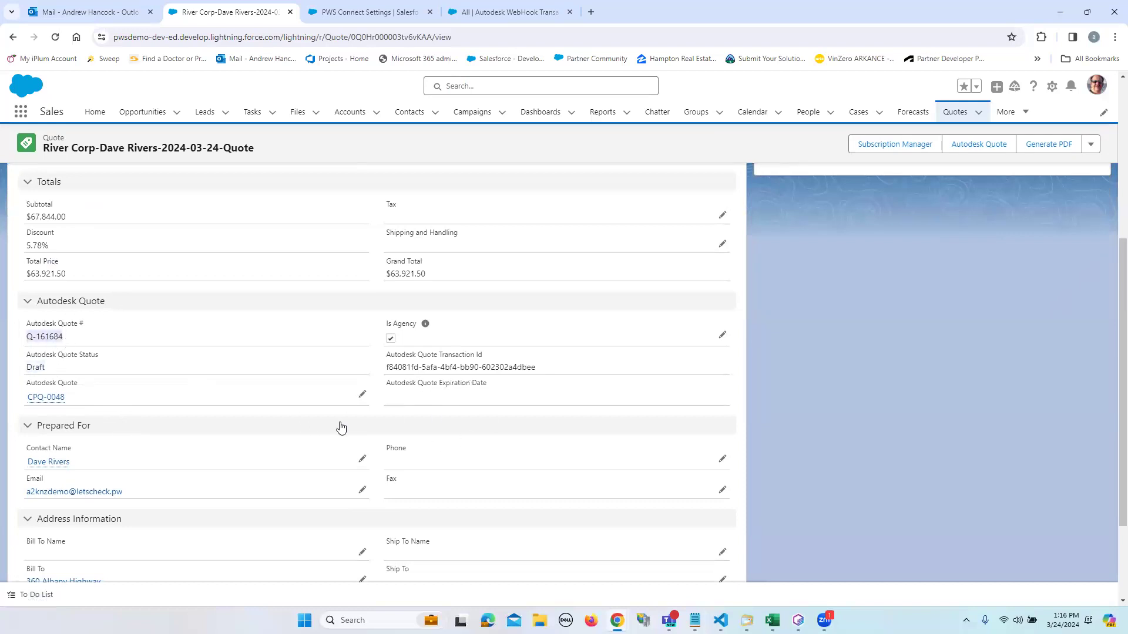
scroll(372, 441, "up", 2)
scroll(370, 439, "down", 2)
Open the linked Autodesk CPQ quote in a separate window and examine its account, quote number, status and amount fields.
right_click(53, 404)
left_click(138, 448)
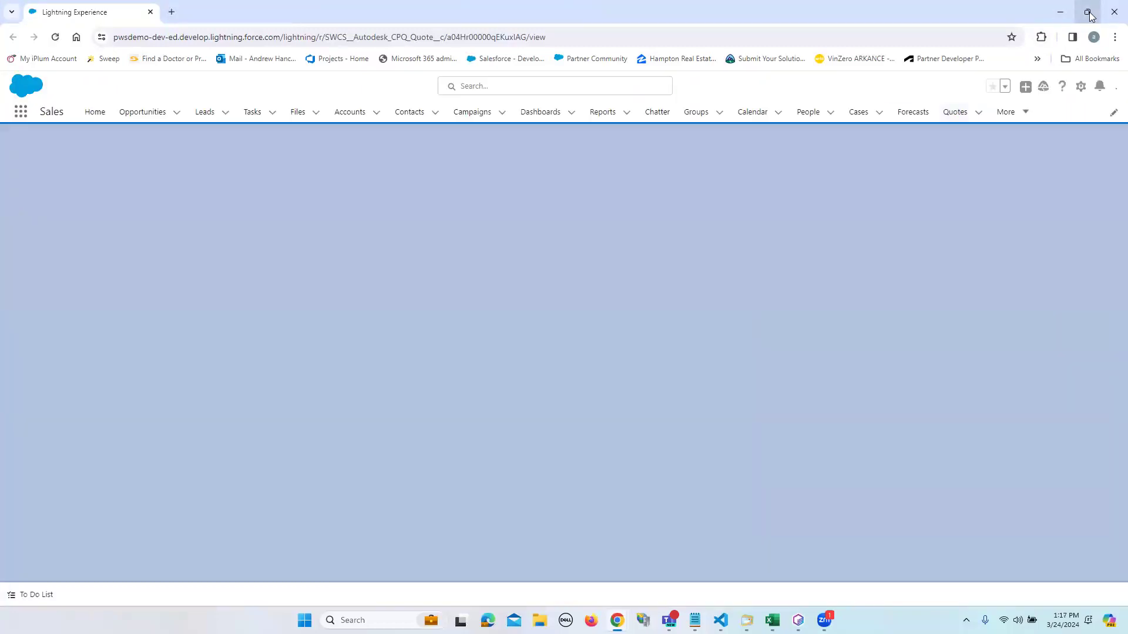
left_click(1089, 12)
left_click_drag(799, 29, 858, 23)
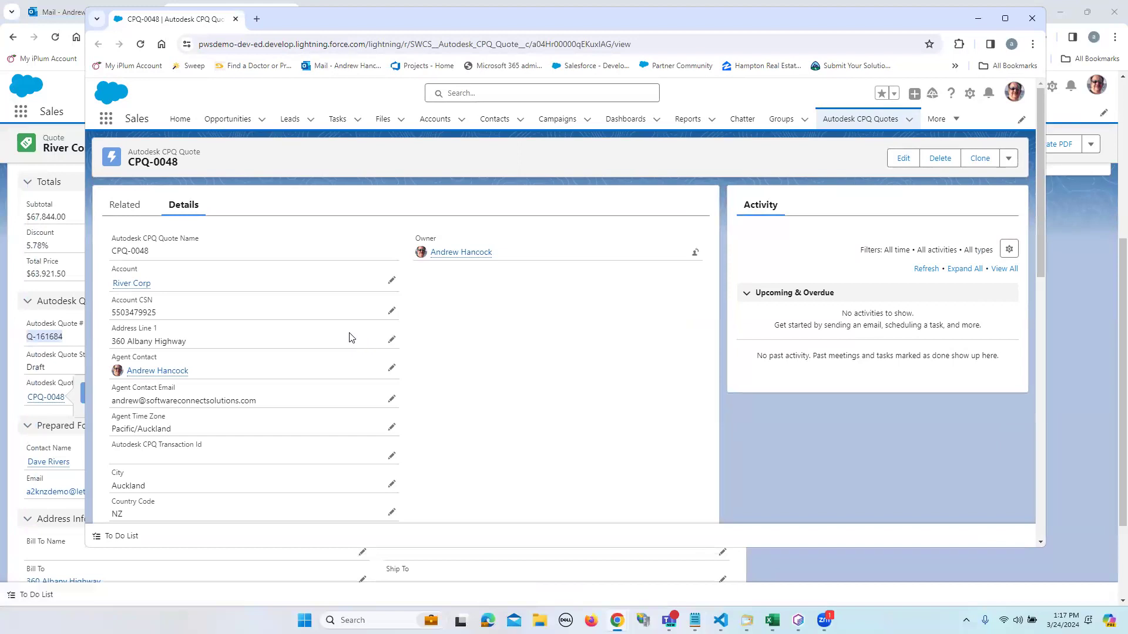
scroll(279, 374, "down", 2)
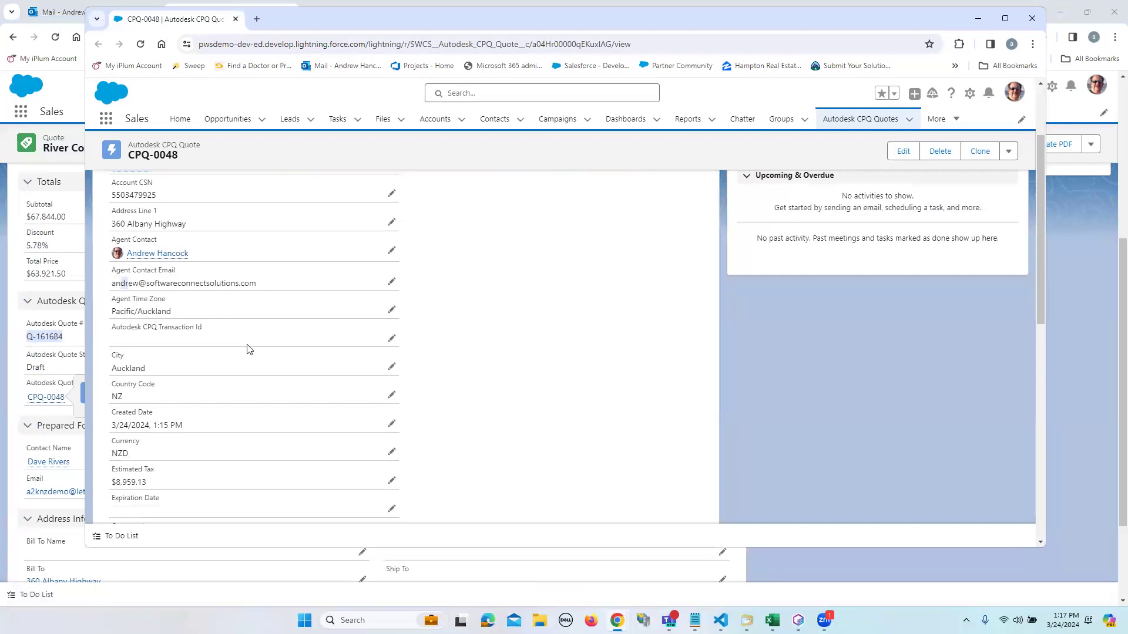
scroll(246, 350, "down", 4)
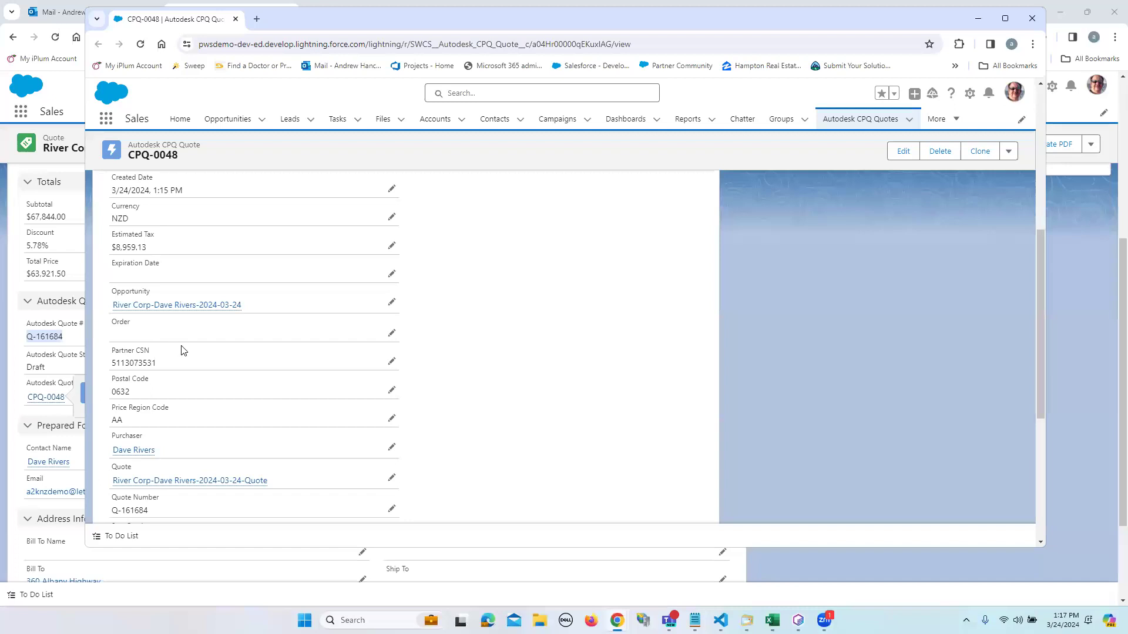
scroll(206, 360, "down", 1)
scroll(194, 343, "up", 2)
scroll(196, 343, "down", 6)
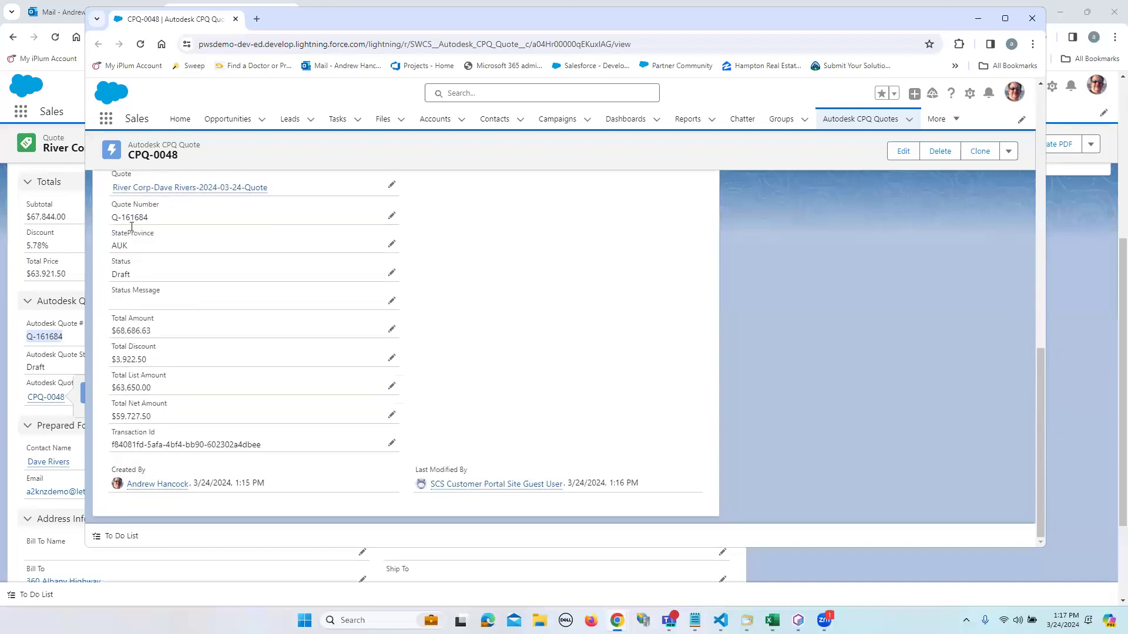
left_click_drag(143, 331, 111, 333)
scroll(235, 415, "up", 10)
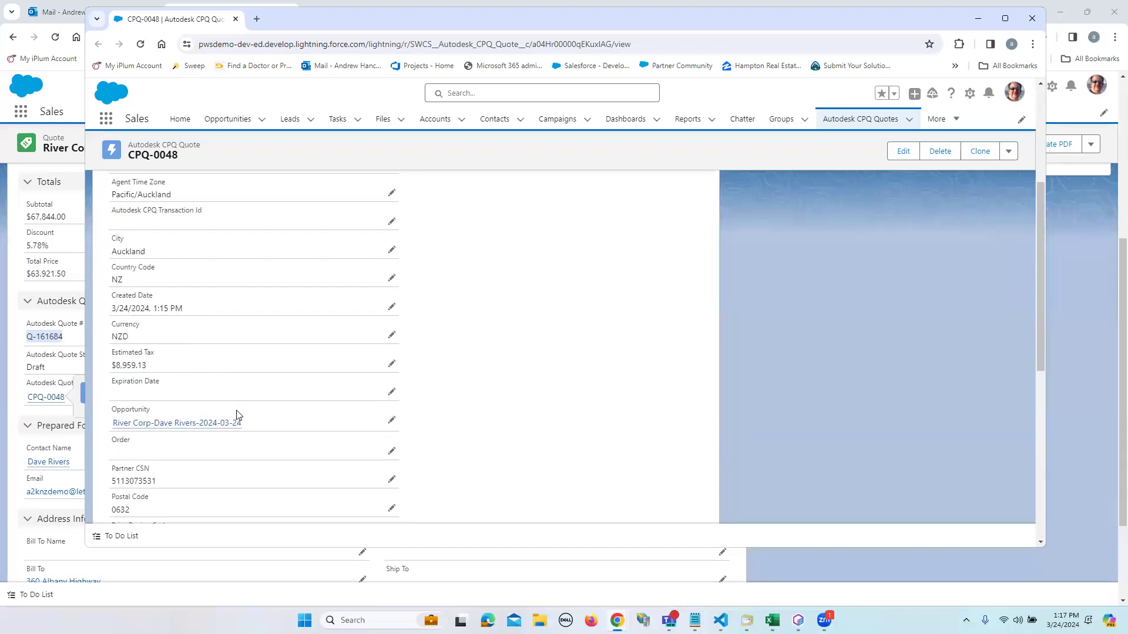
Open the CPQ quote's first related line item, examine its offering, discount, subscription and term fields, and close the window.
left_click(125, 205)
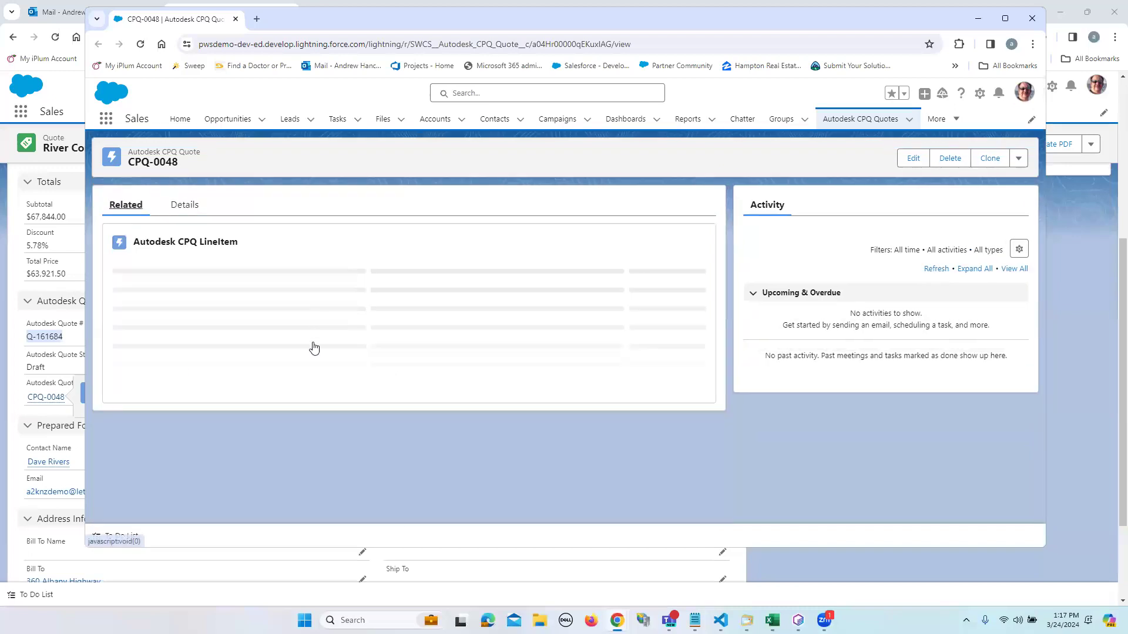
left_click(131, 292)
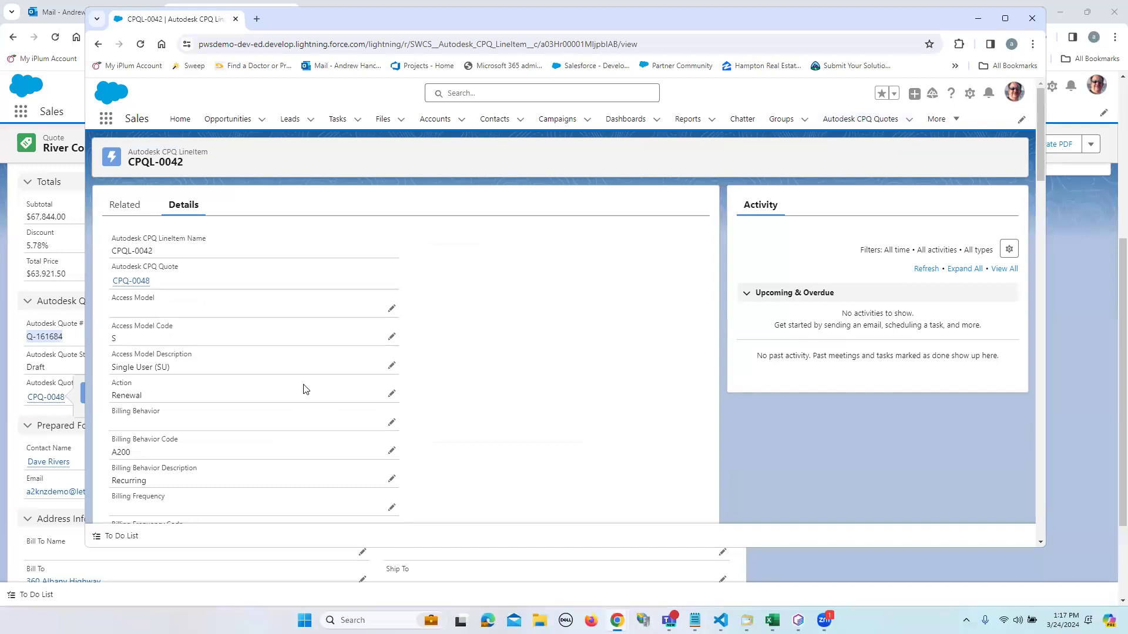
scroll(304, 390, "down", 3)
scroll(304, 391, "down", 5)
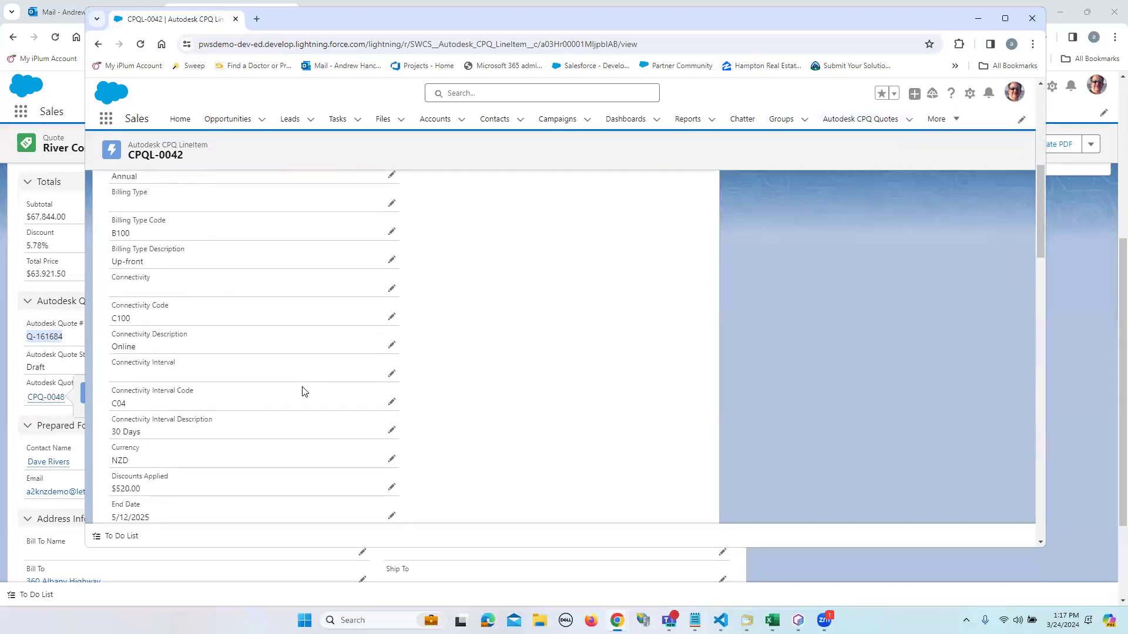
scroll(304, 391, "down", 6)
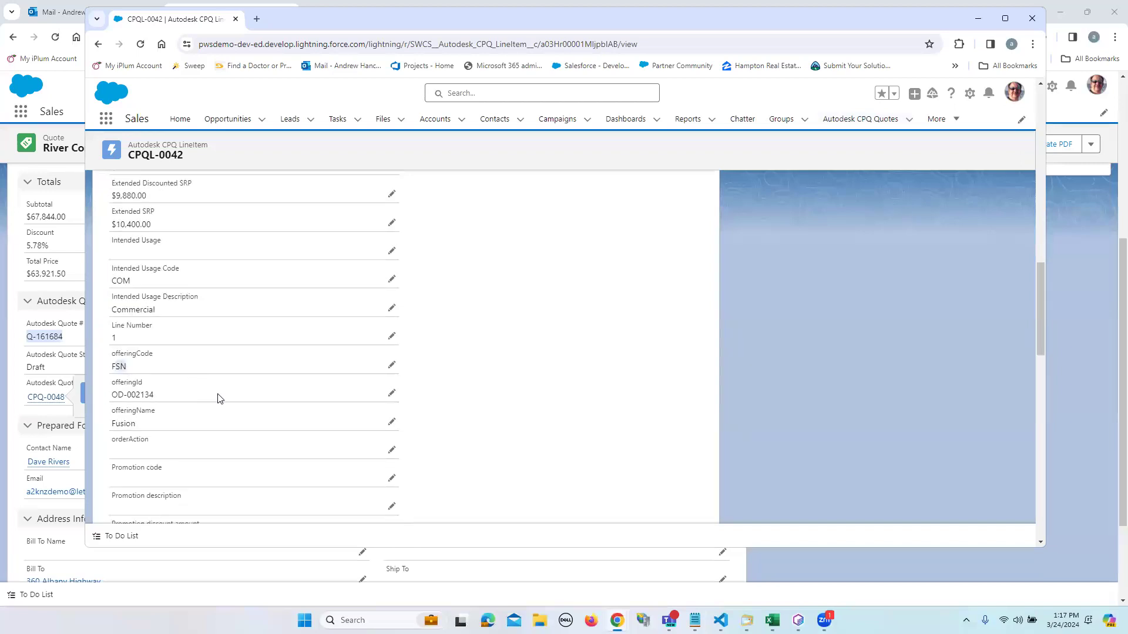
scroll(211, 387, "up", 1)
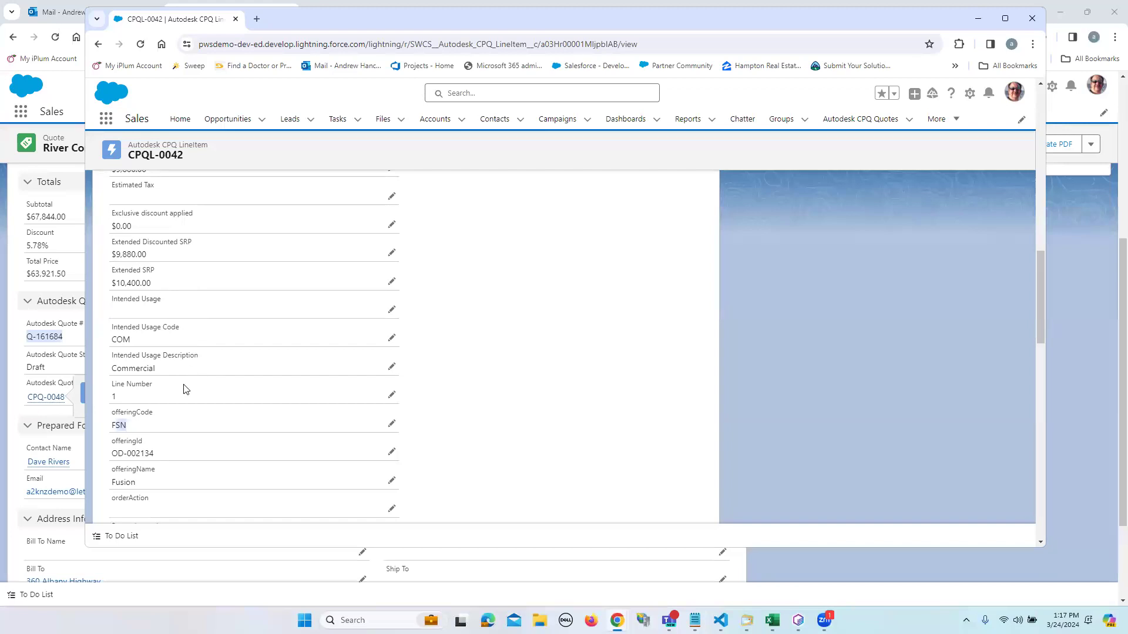
scroll(207, 444, "down", 12)
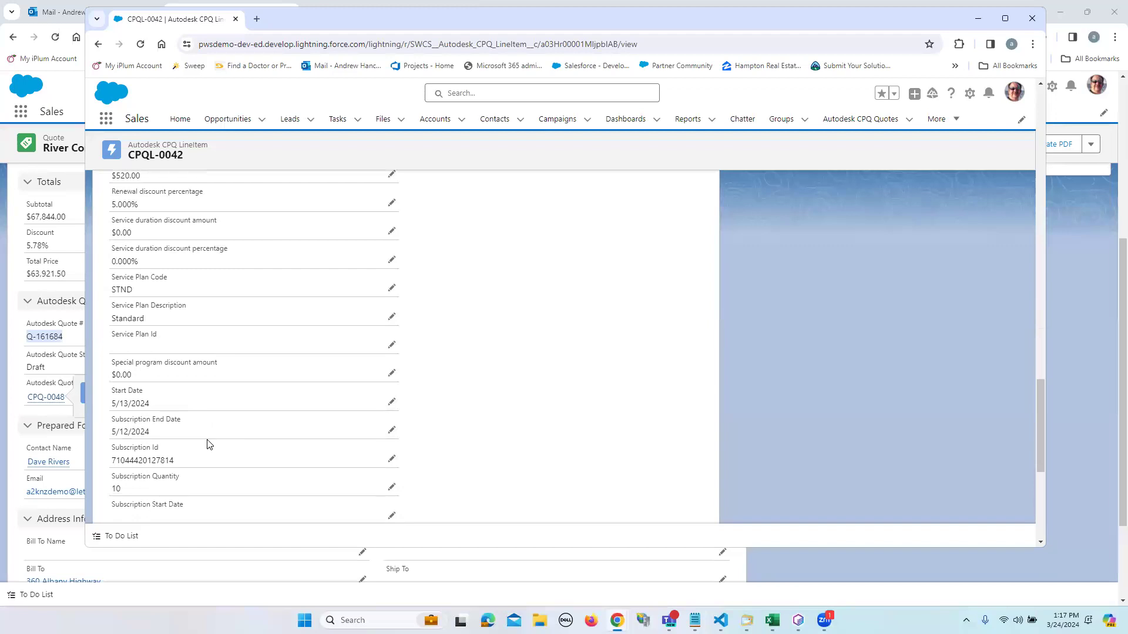
scroll(206, 444, "down", 4)
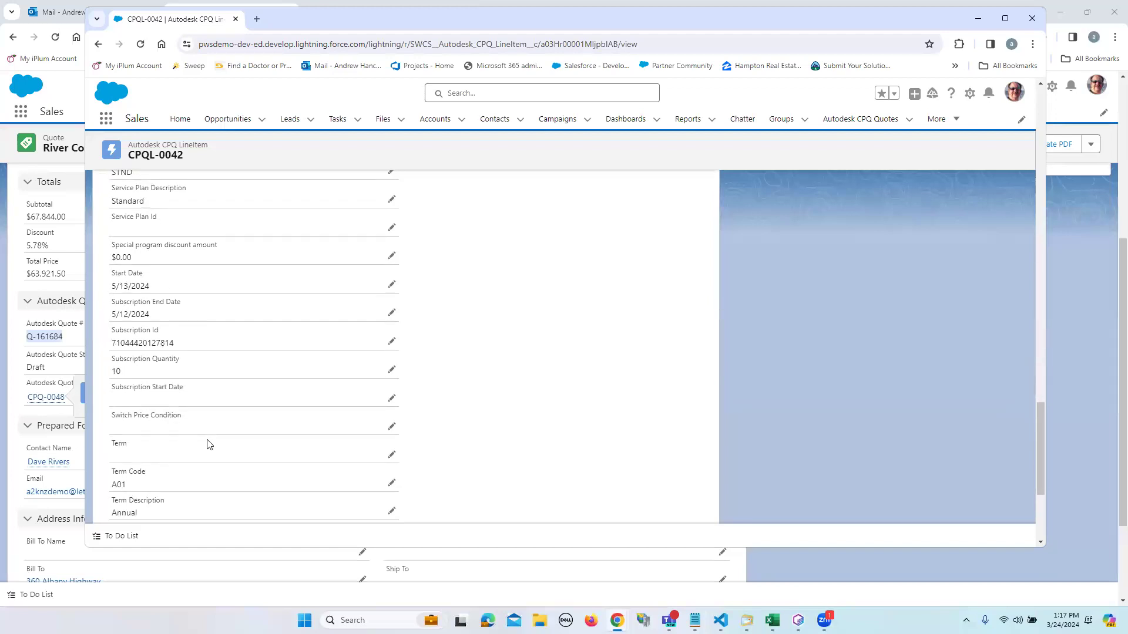
scroll(207, 444, "down", 4)
scroll(187, 403, "down", 3)
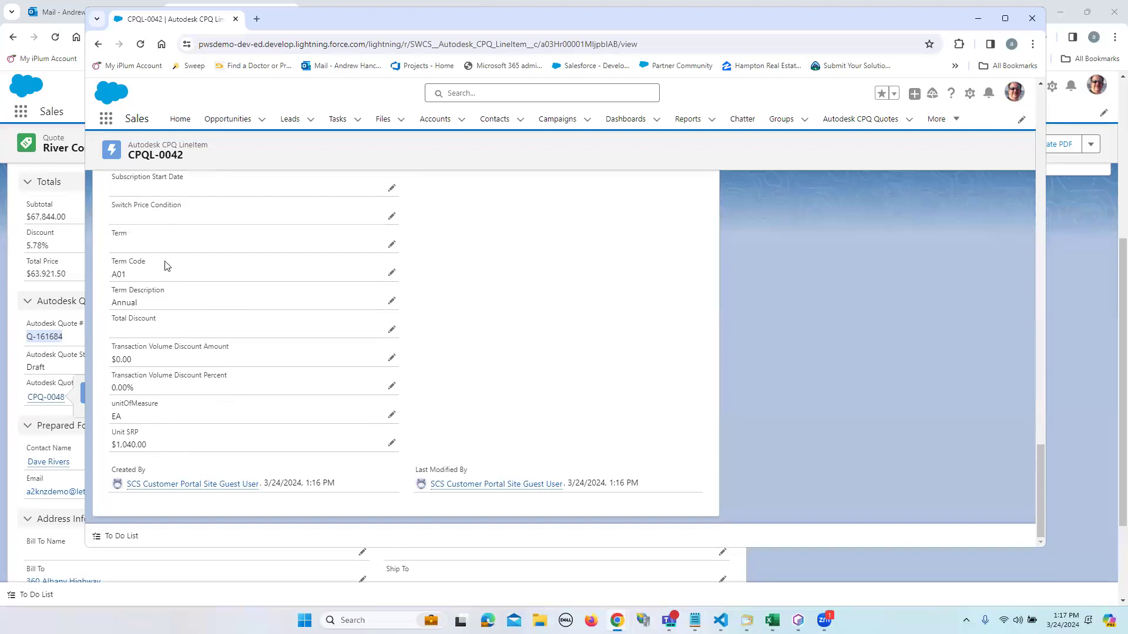
scroll(201, 357, "up", 10)
scroll(322, 318, "up", 3)
left_click(1032, 18)
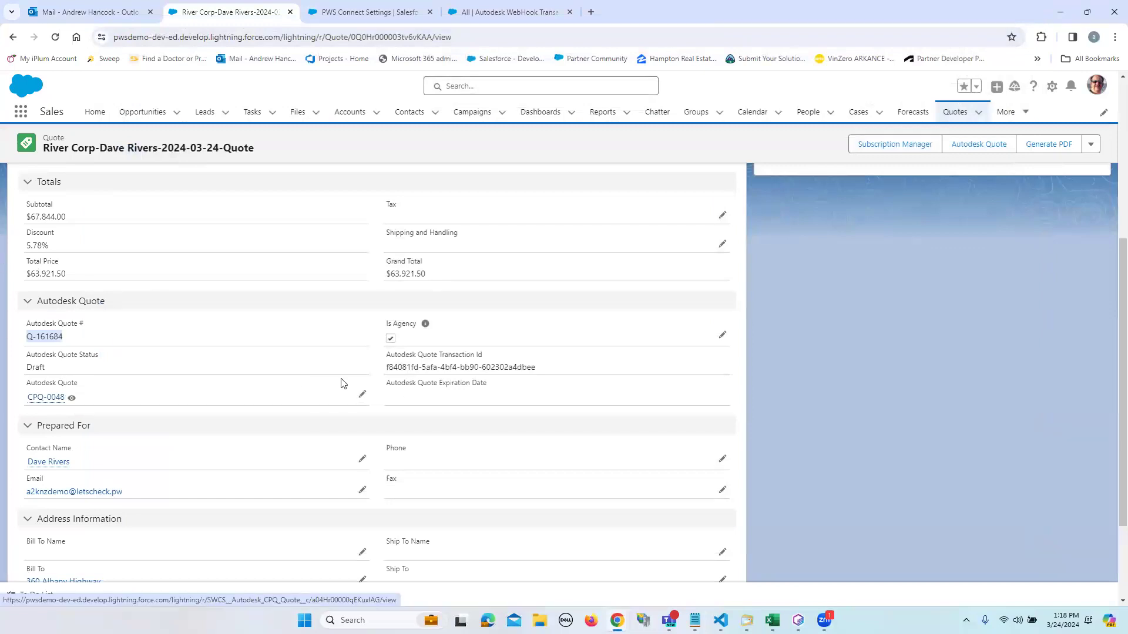
View the Autodesk quote's status and available actions from the quote record, and close the dialog.
scroll(511, 467, "up", 5)
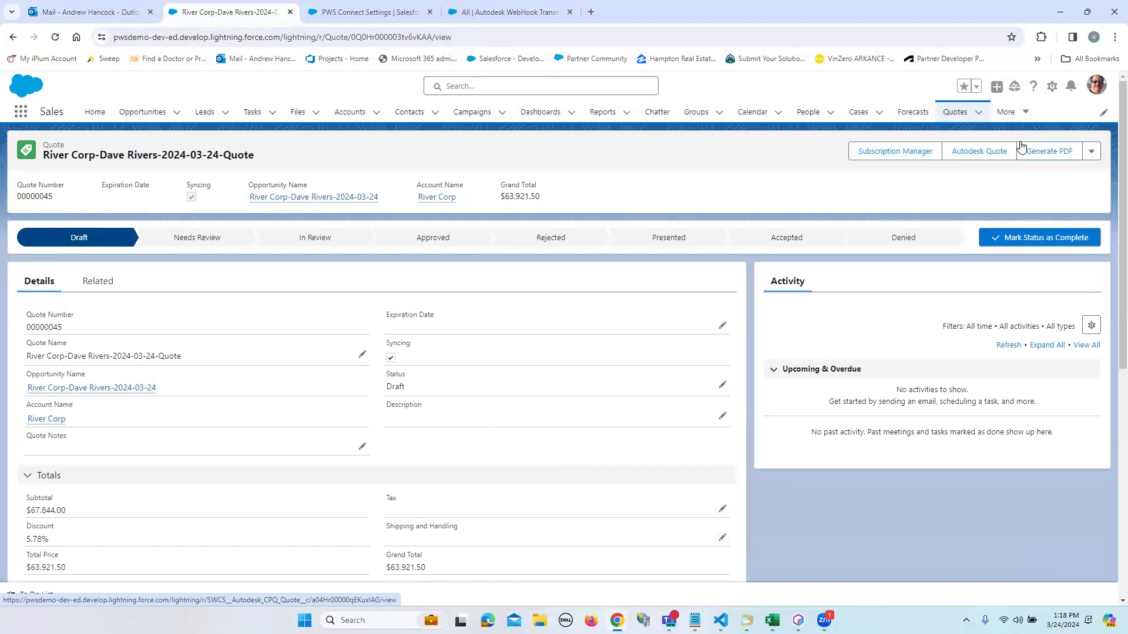
left_click(991, 153)
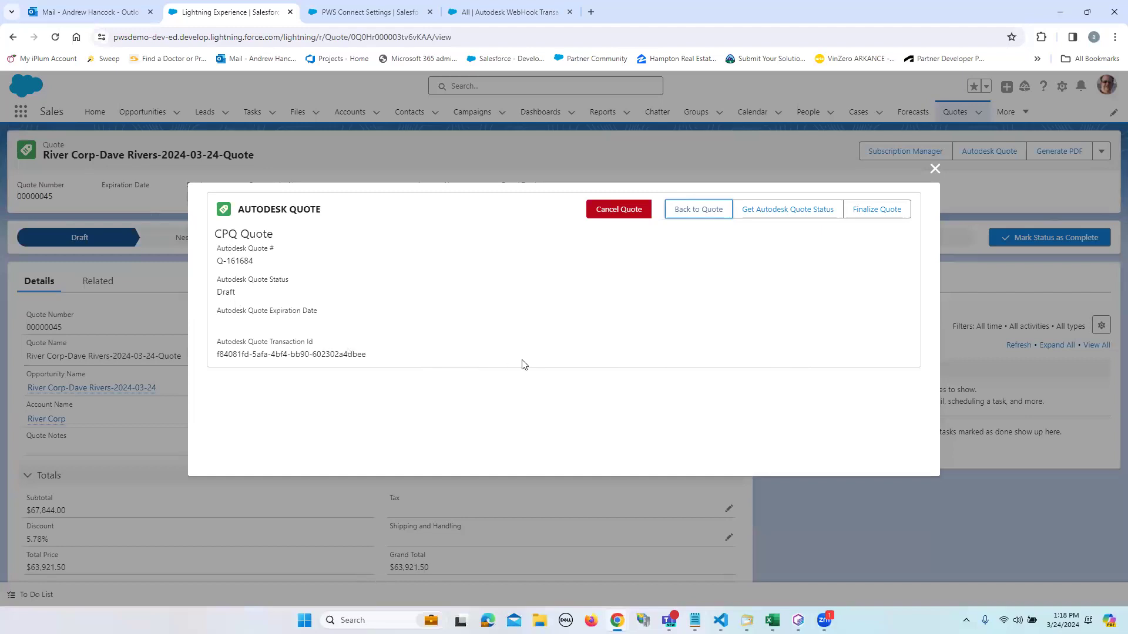
left_click(935, 169)
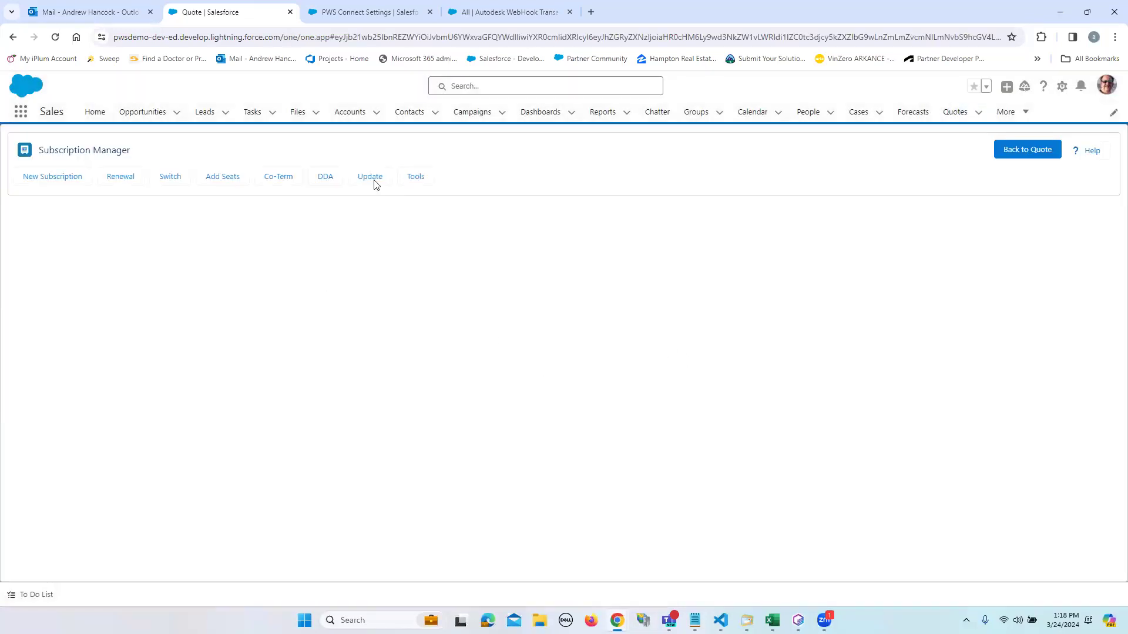
Show the quote lines for updating in Subscription Manager and check the operation choices for Flame and 3ds Max.
left_click(370, 178)
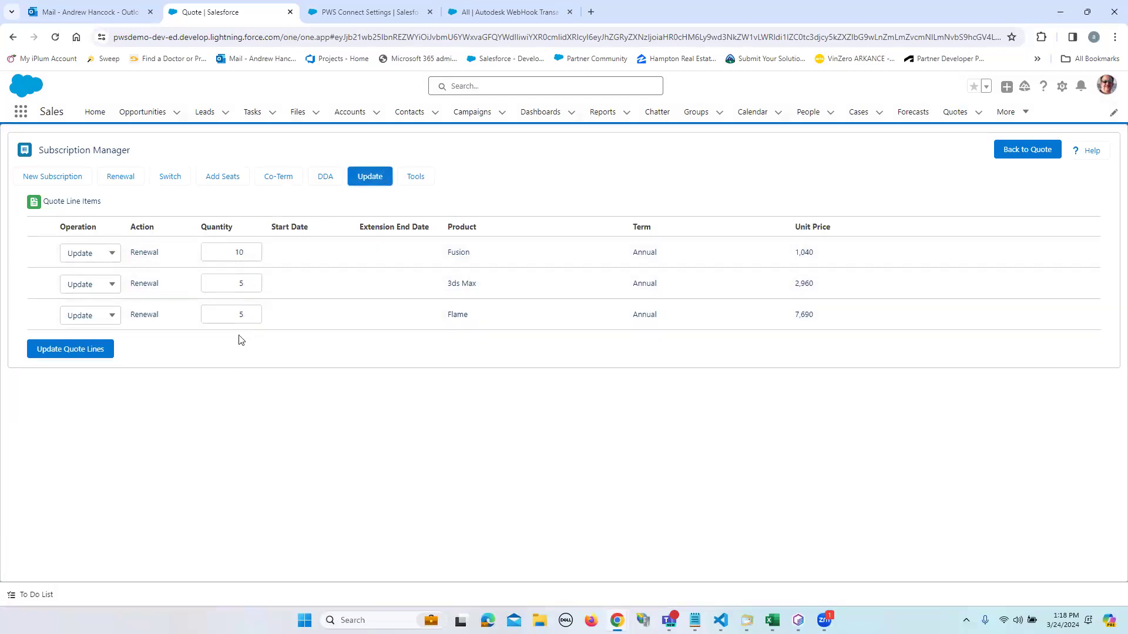
left_click(112, 317)
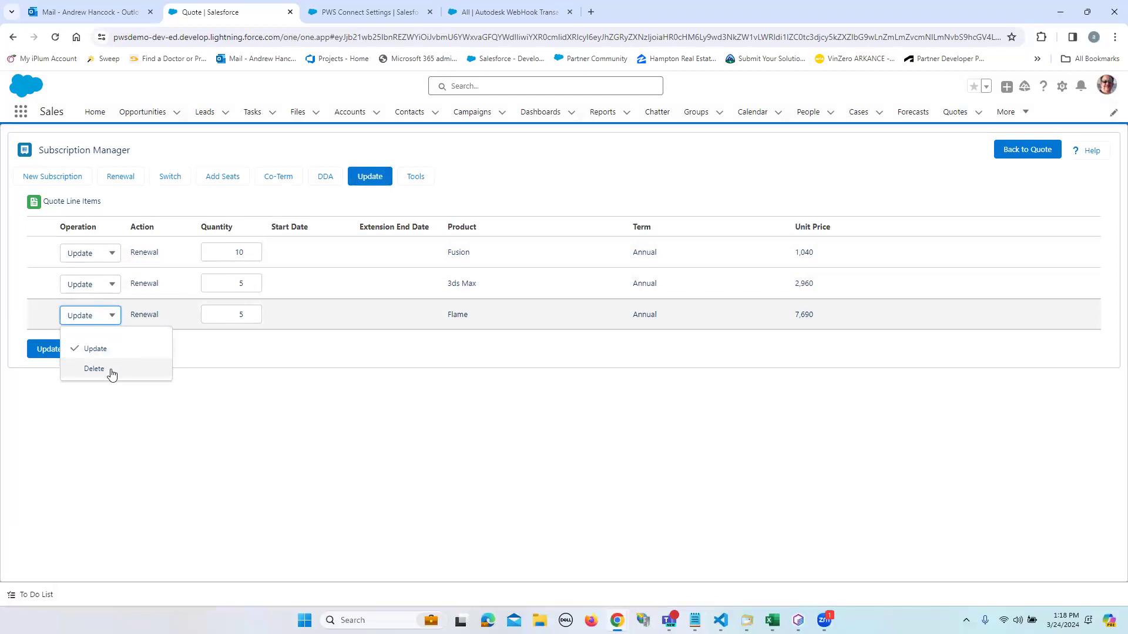
left_click(300, 306)
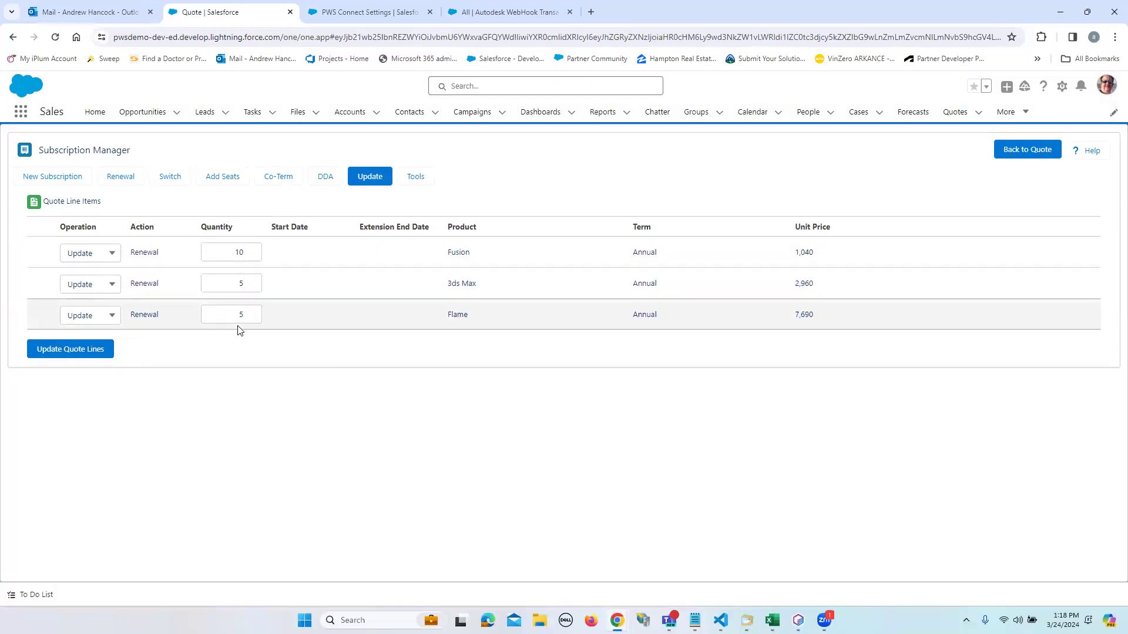
left_click(109, 284)
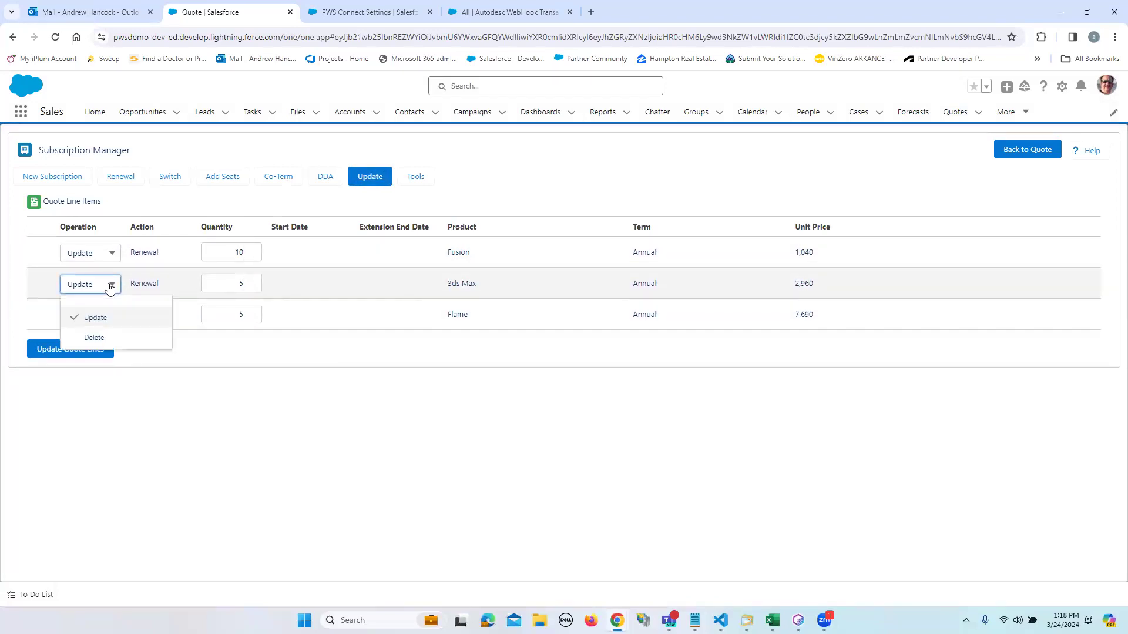
left_click(151, 327)
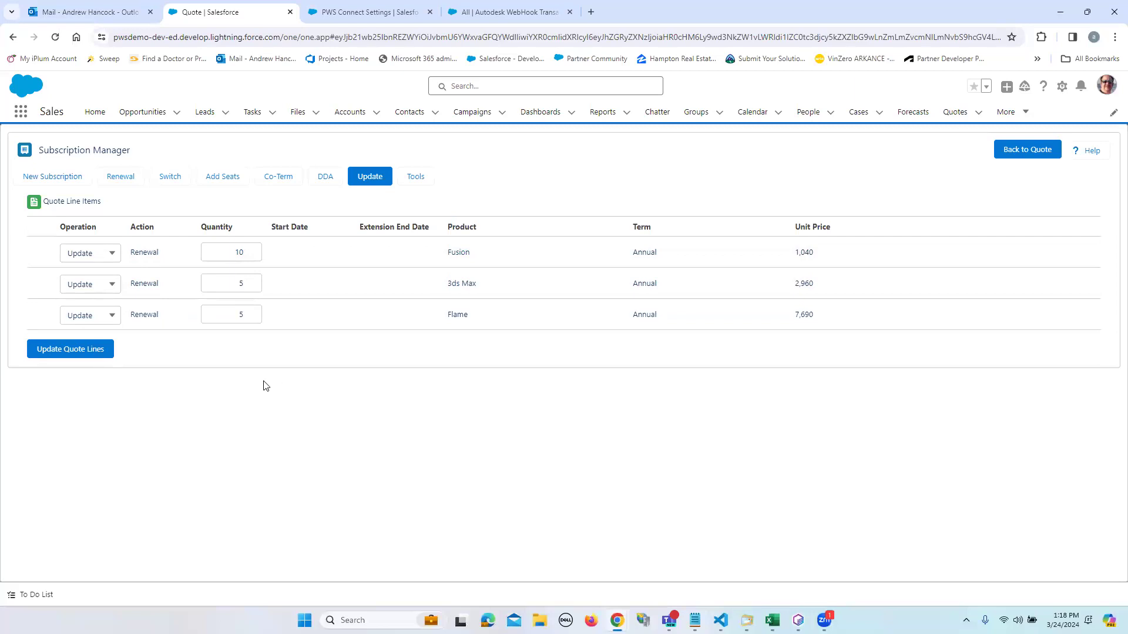
Add a new annual AEC Collection subscription with quantity 2 to the quote, and return to the quote record.
left_click(63, 180)
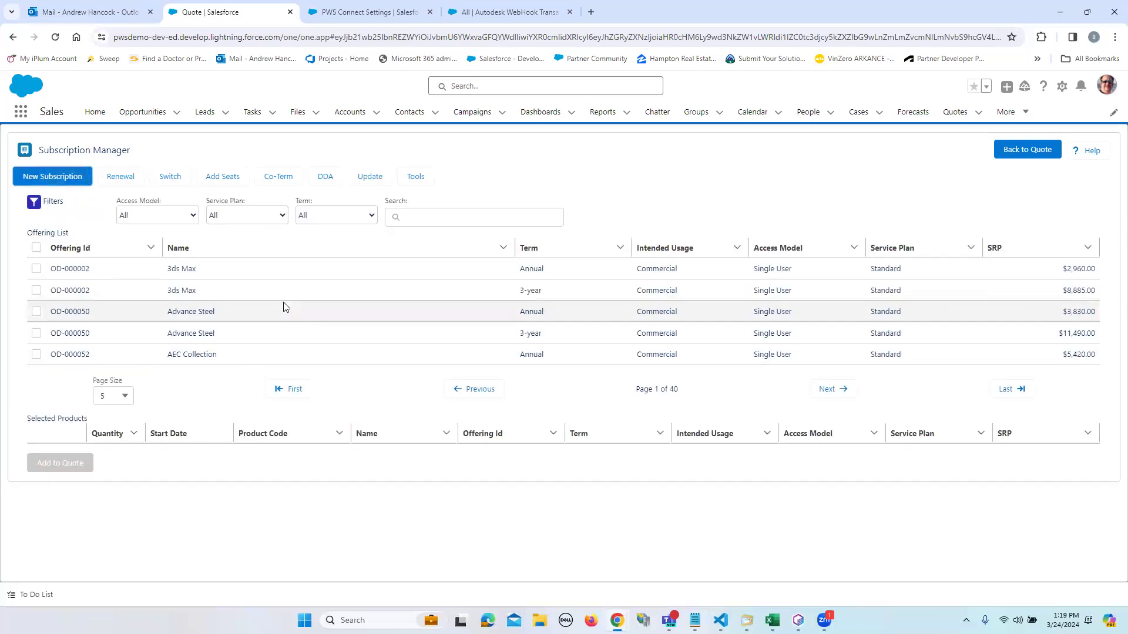
left_click(36, 355)
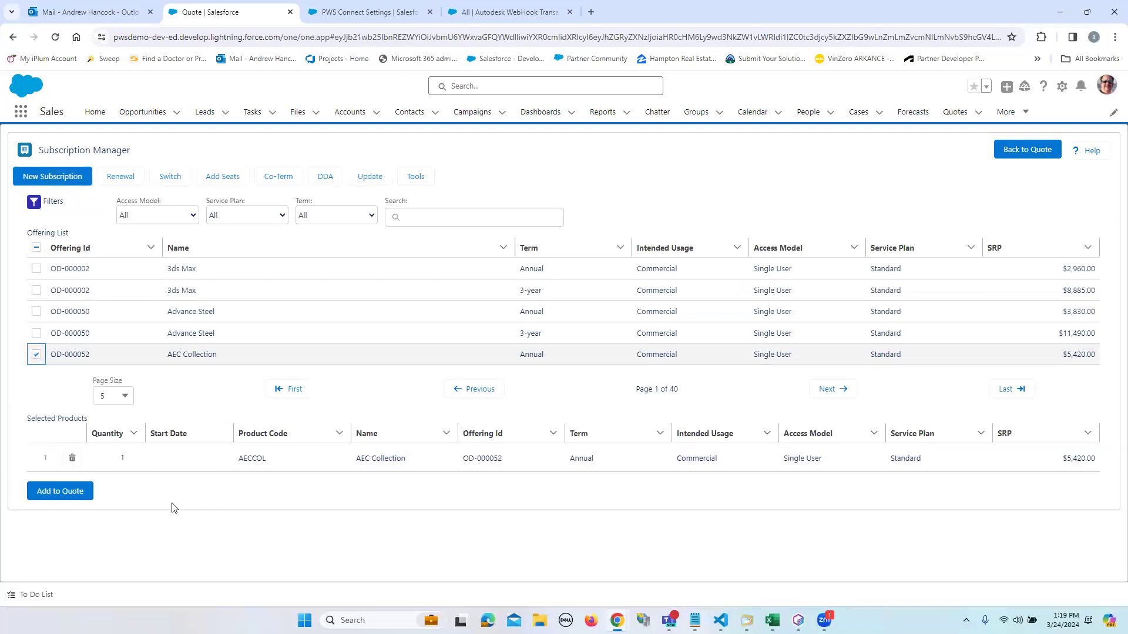
left_click(139, 458)
left_click(92, 455)
type("2")
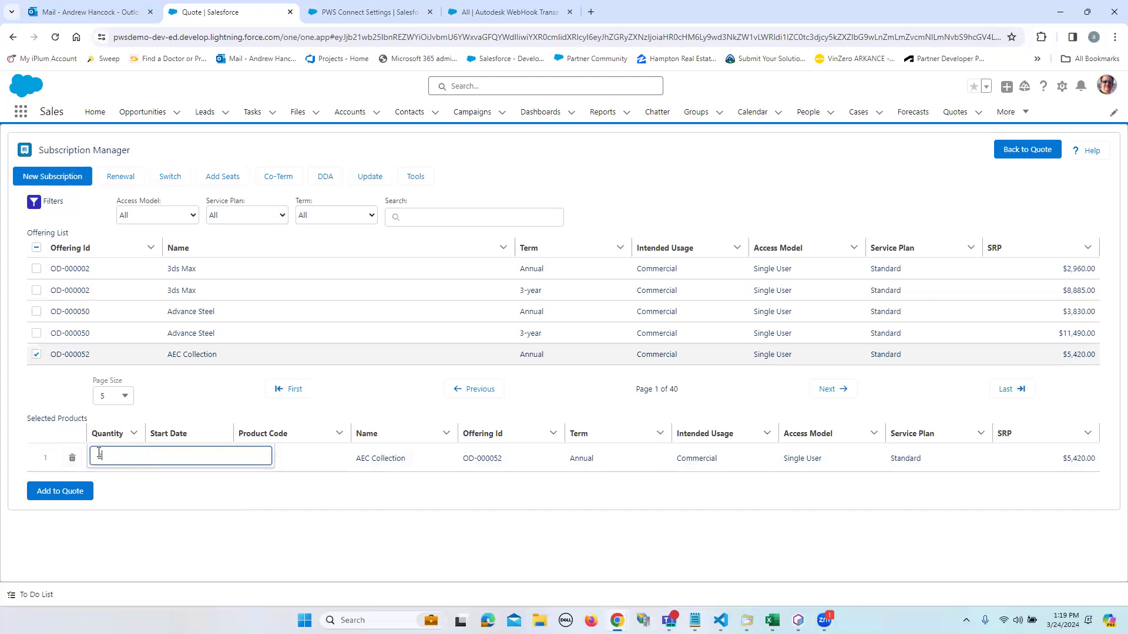
left_click(61, 491)
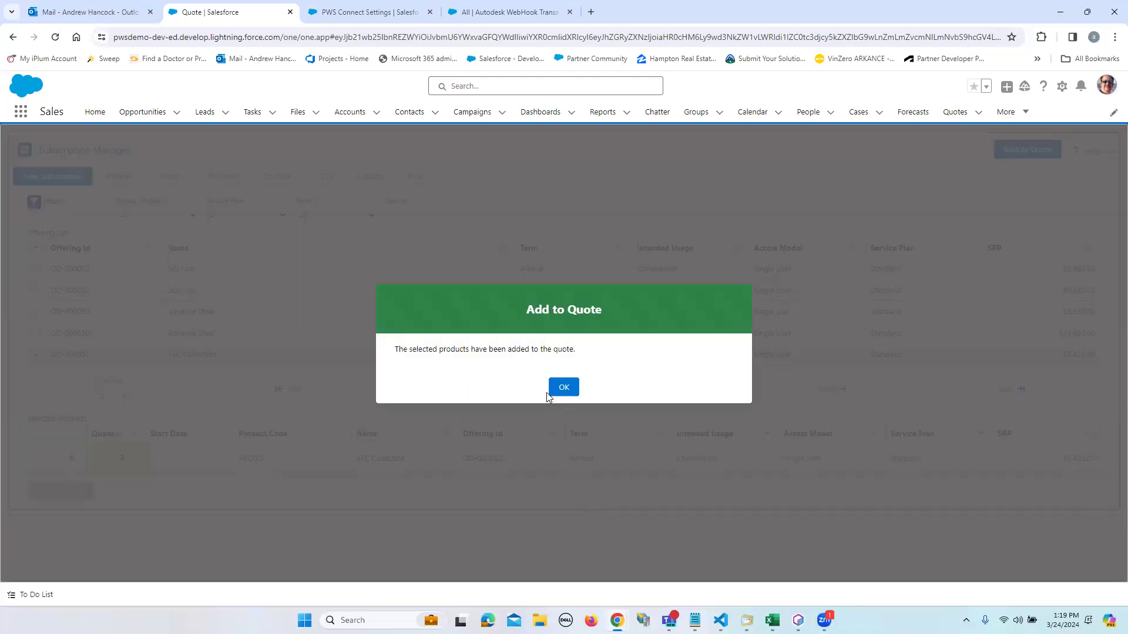
left_click(562, 389)
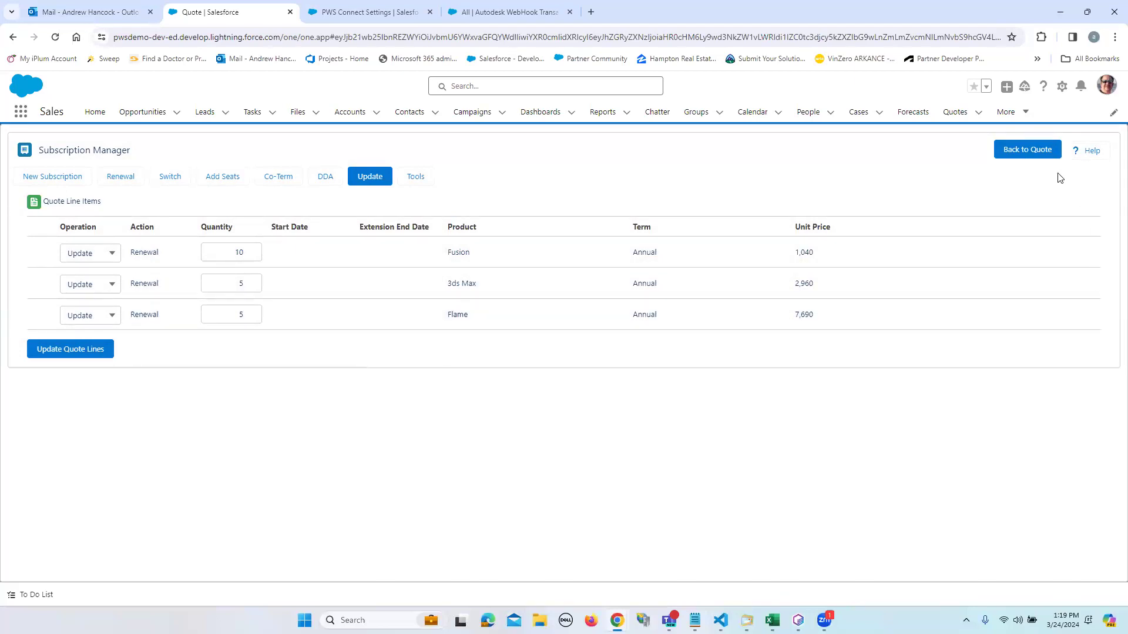
left_click(1022, 154)
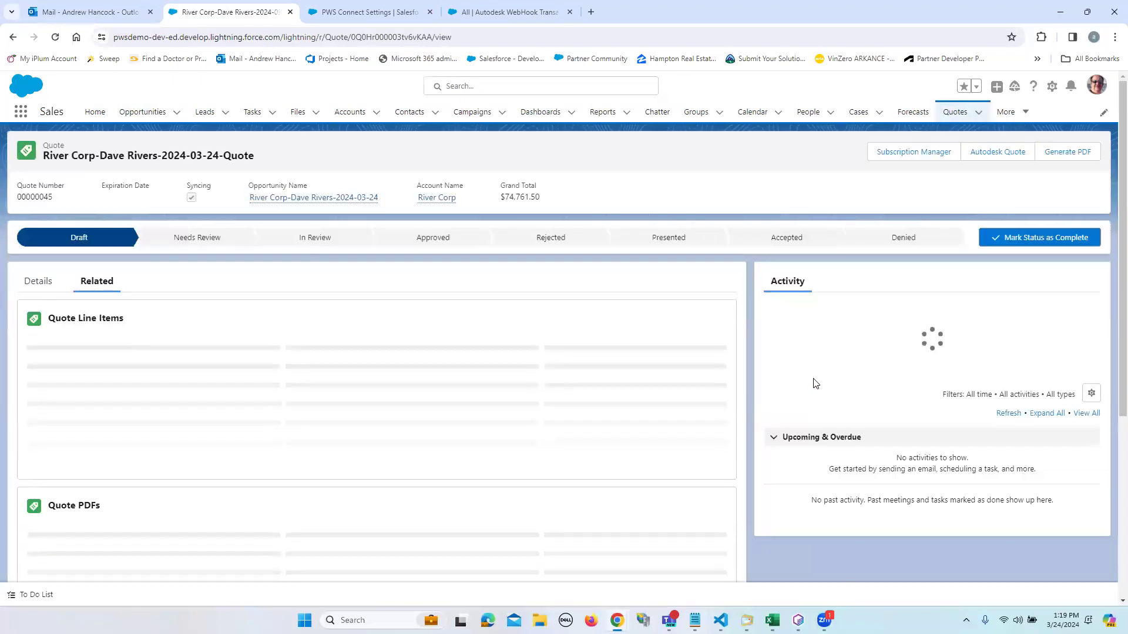
Update the Autodesk quote with the Salesforce quote's changed line items, and return to the quote record.
left_click(978, 151)
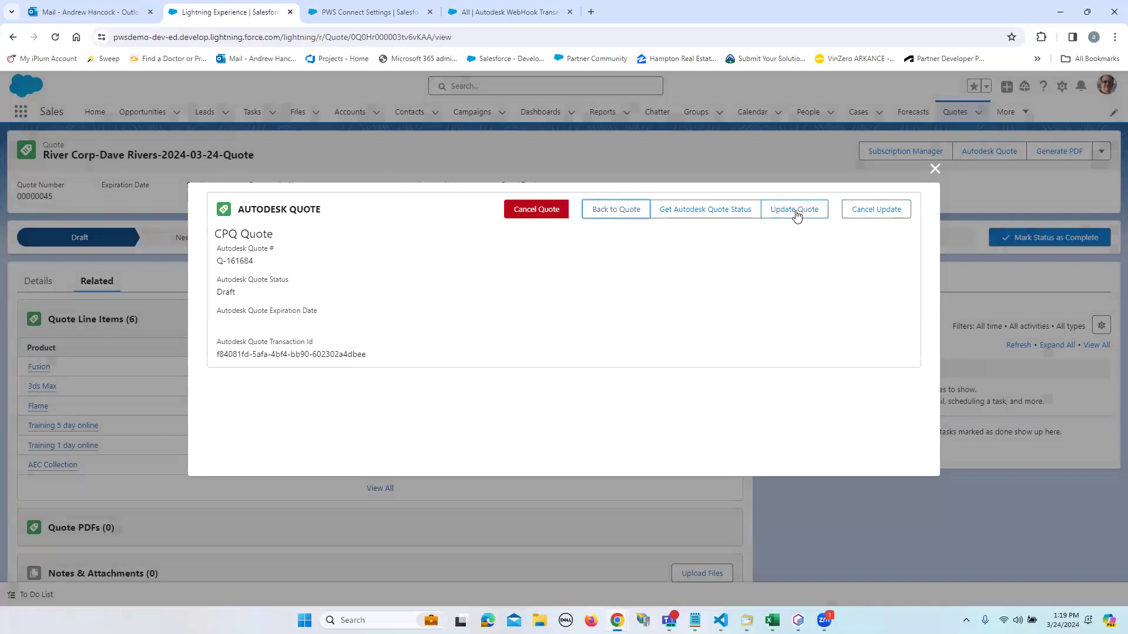
left_click(794, 210)
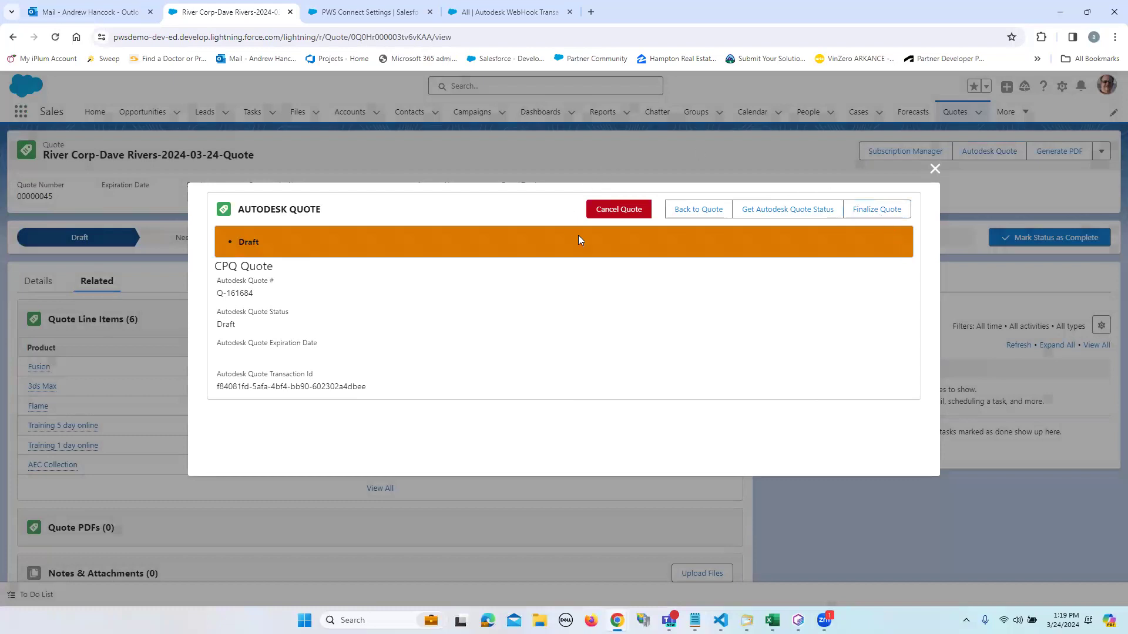
left_click(686, 210)
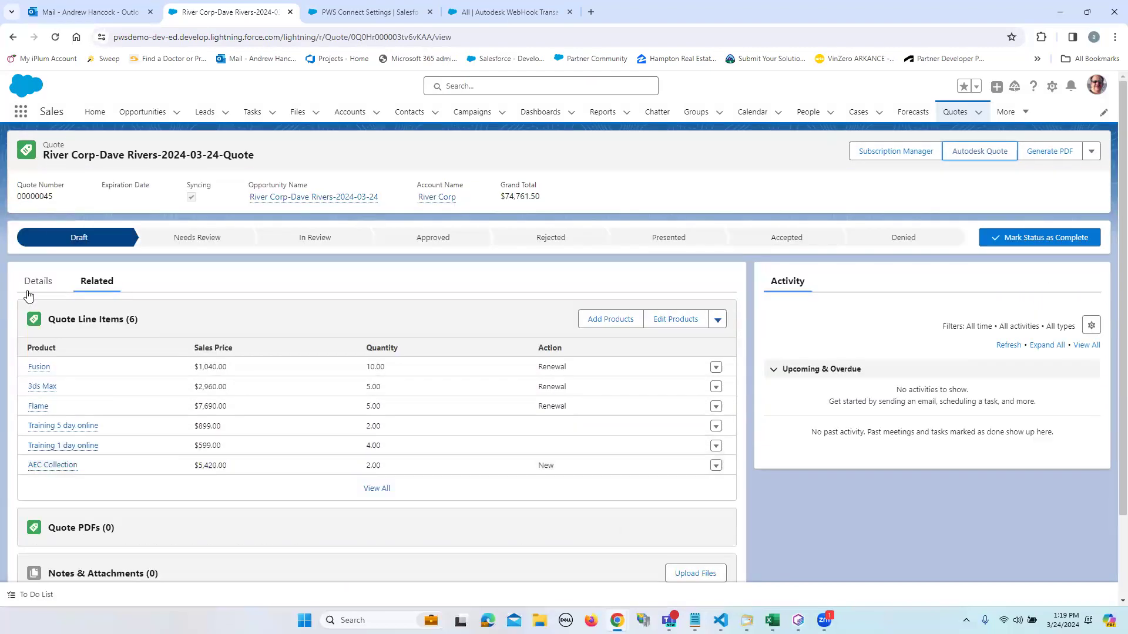
Show the quote record's details, finalize the draft Autodesk quote, and return to the record.
left_click(27, 284)
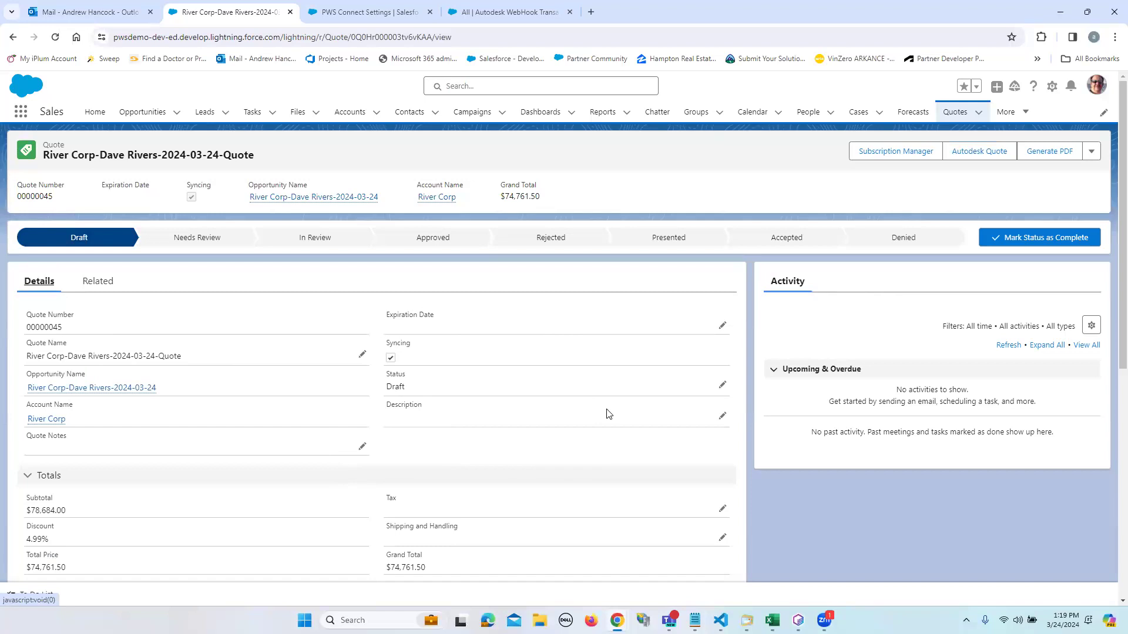
left_click(986, 154)
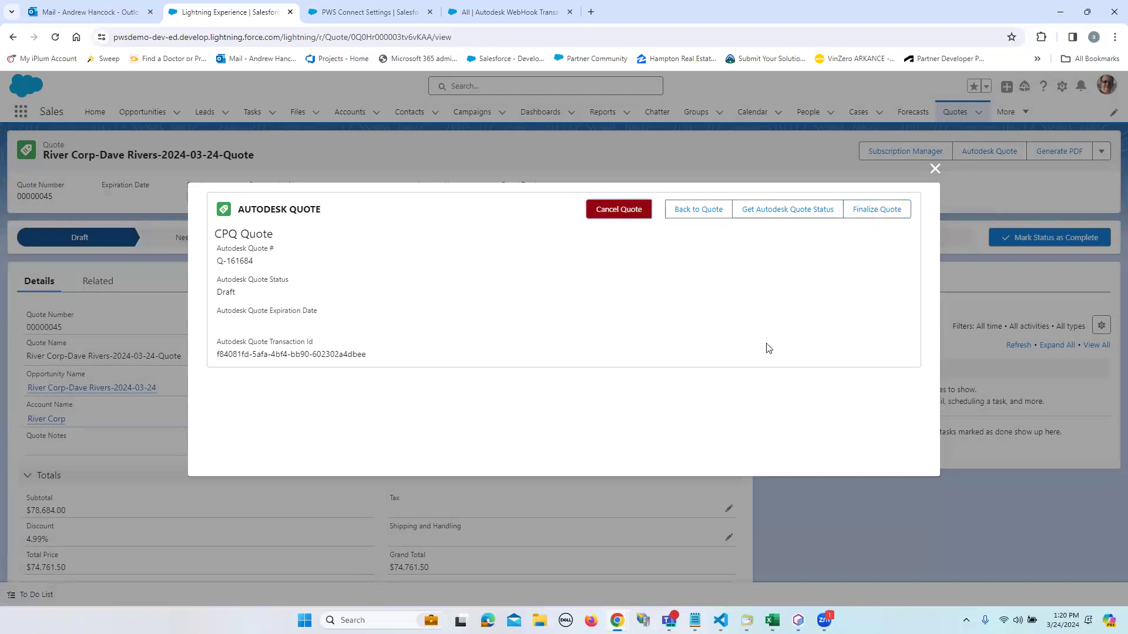
left_click(873, 209)
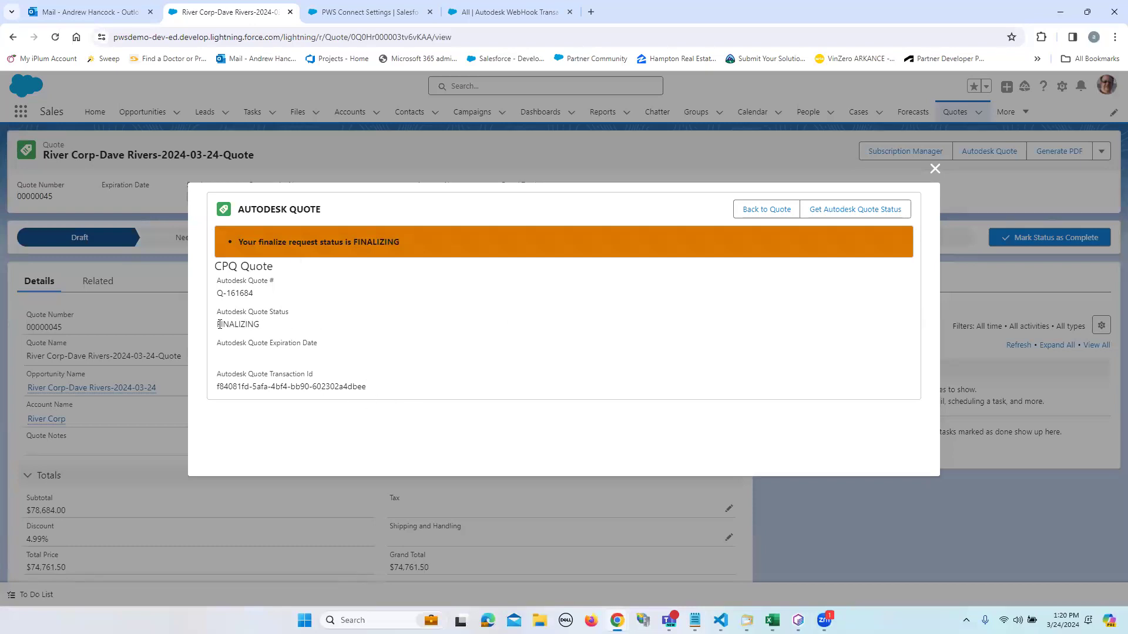
left_click(764, 210)
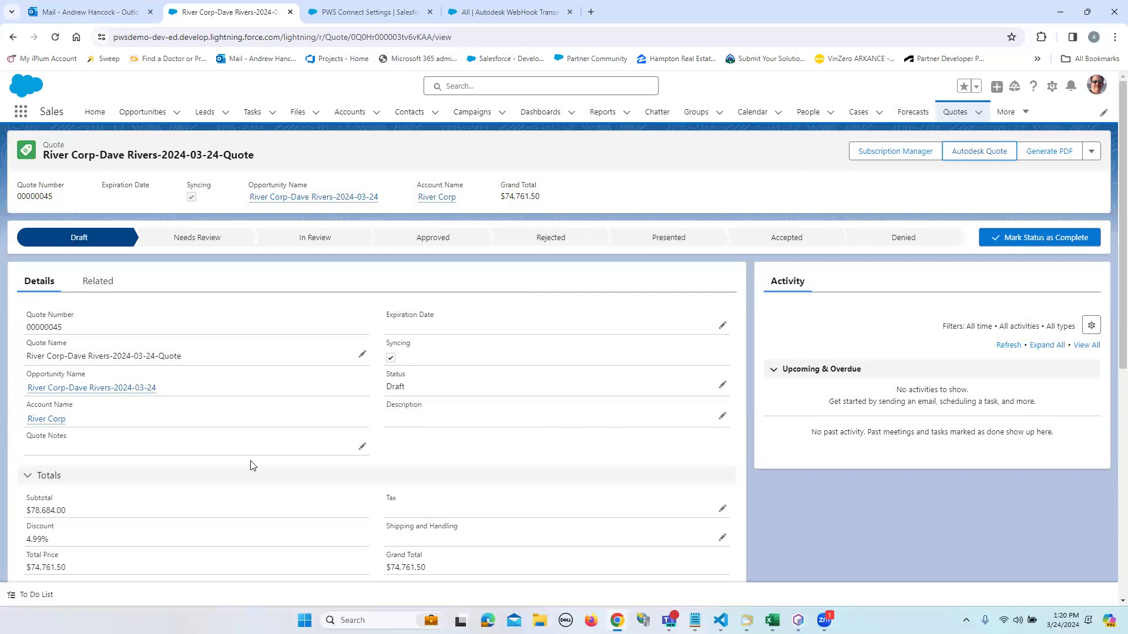
Reload the quote record and check the Autodesk quote's status and expiration date in its details.
scroll(252, 465, "down", 5)
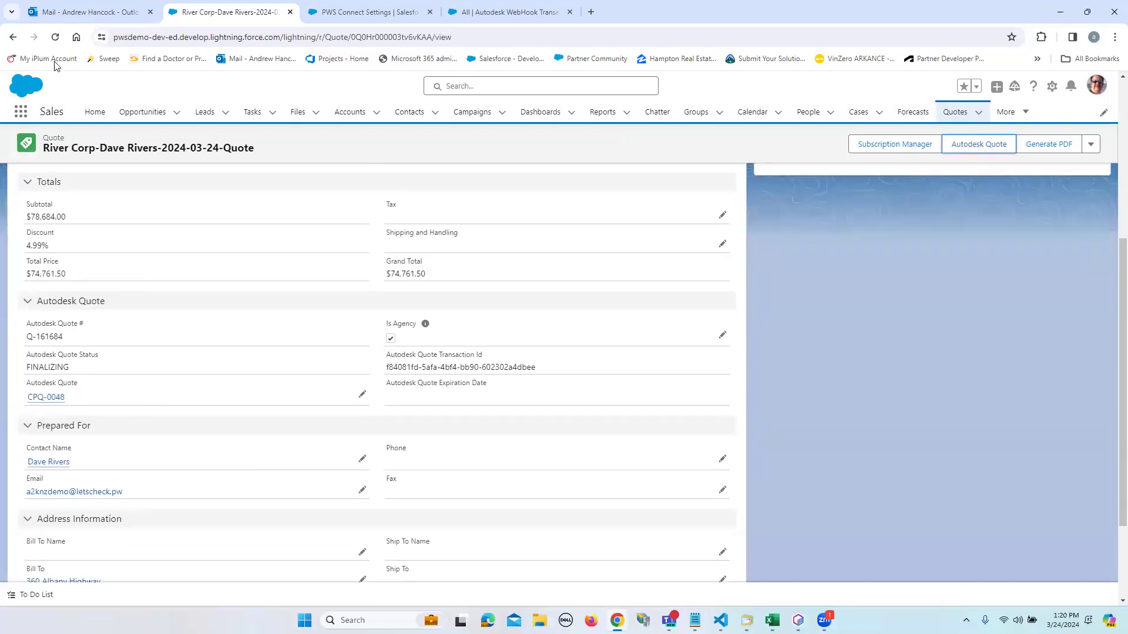
left_click(55, 36)
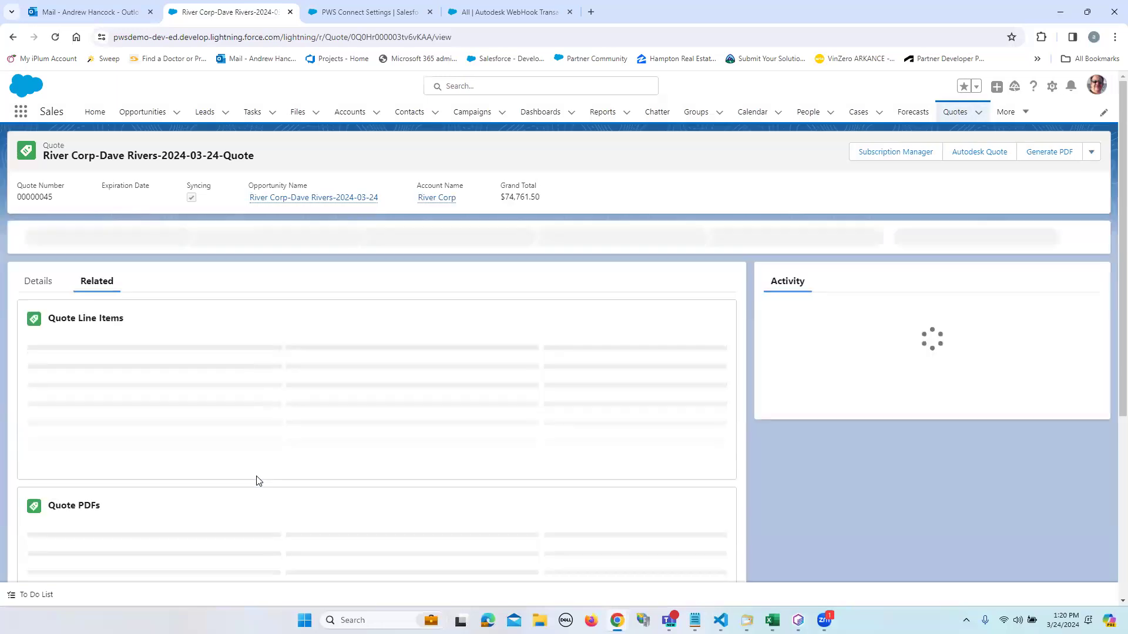
left_click(53, 286)
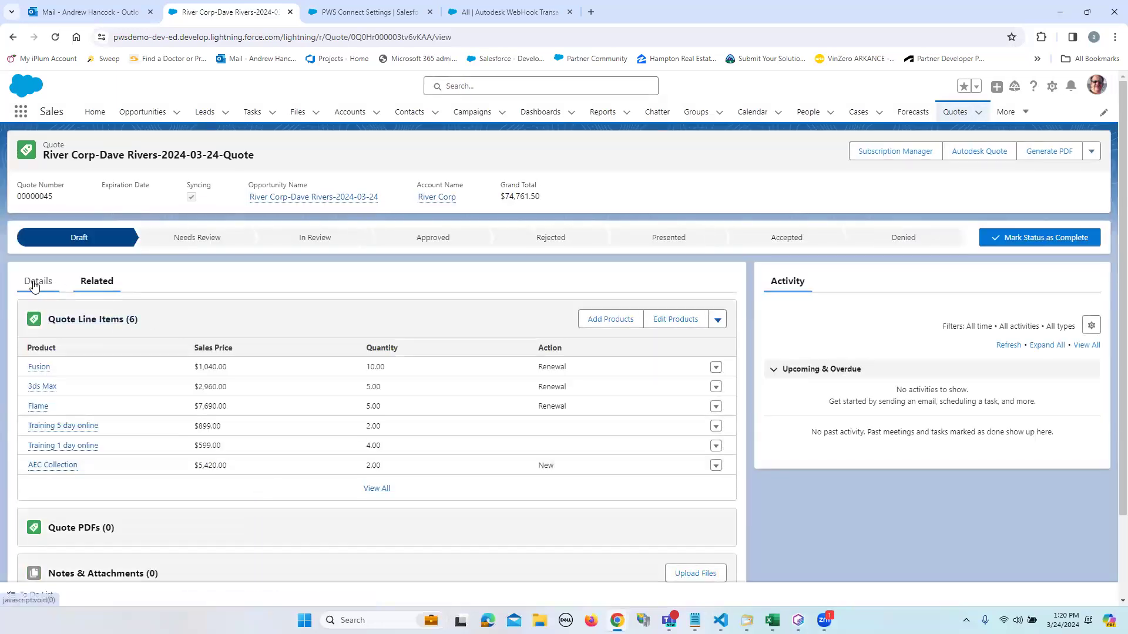
scroll(339, 421, "down", 3)
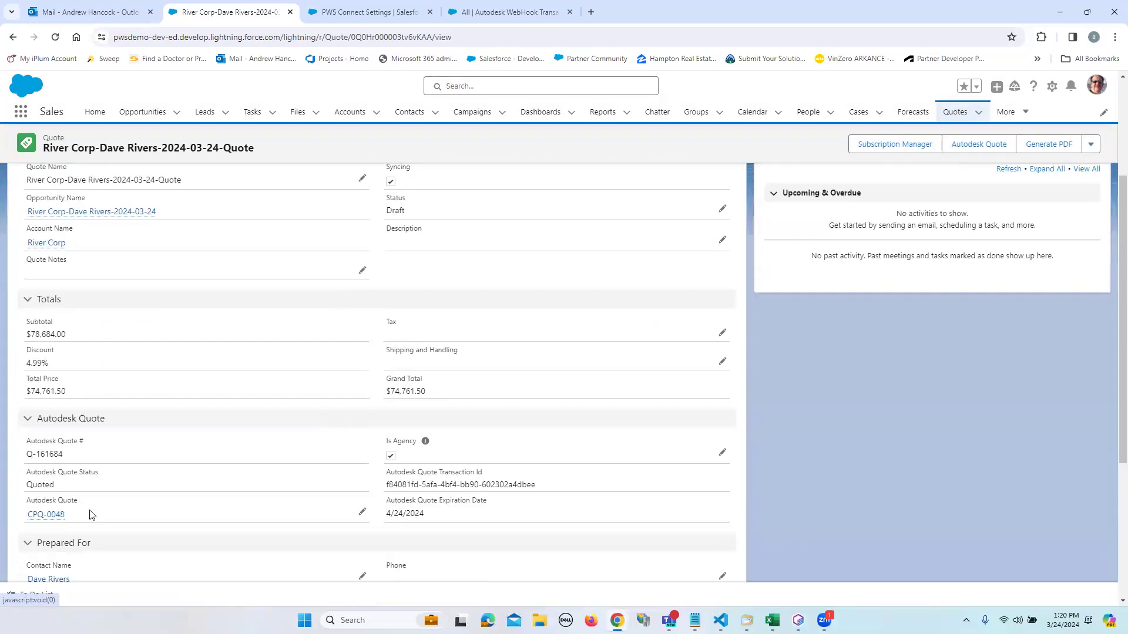
scroll(66, 481, "down", 2)
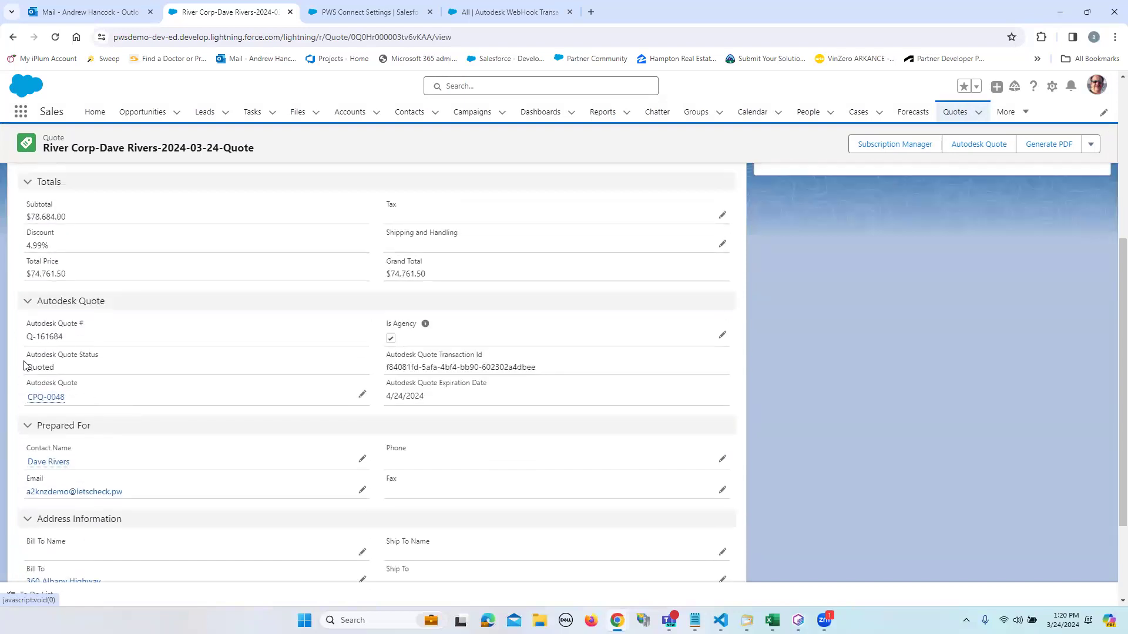
double_click(42, 369)
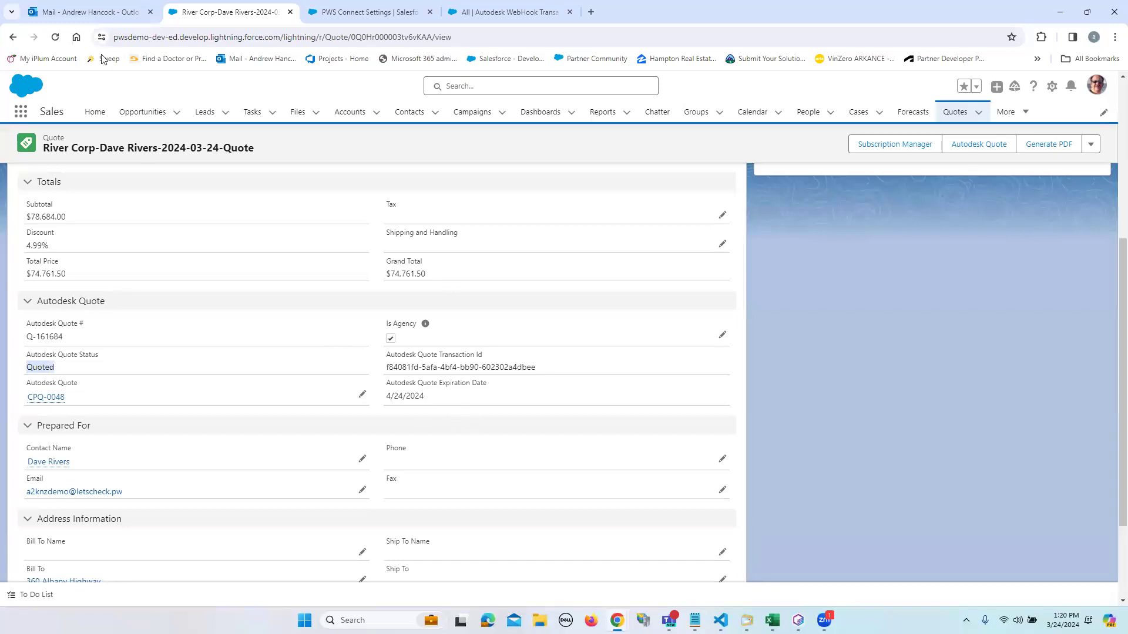
Switch to Outlook, refresh the mailbox, and open the new "Your Autodesk quote is ready" email among the non-focused messages.
left_click(78, 15)
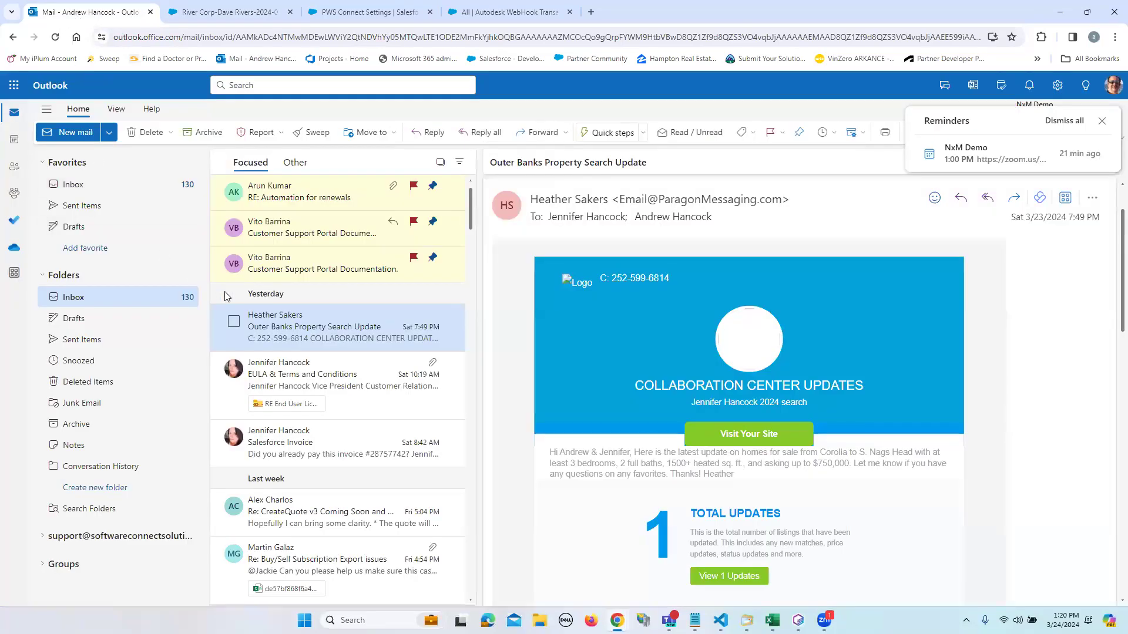
left_click(288, 163)
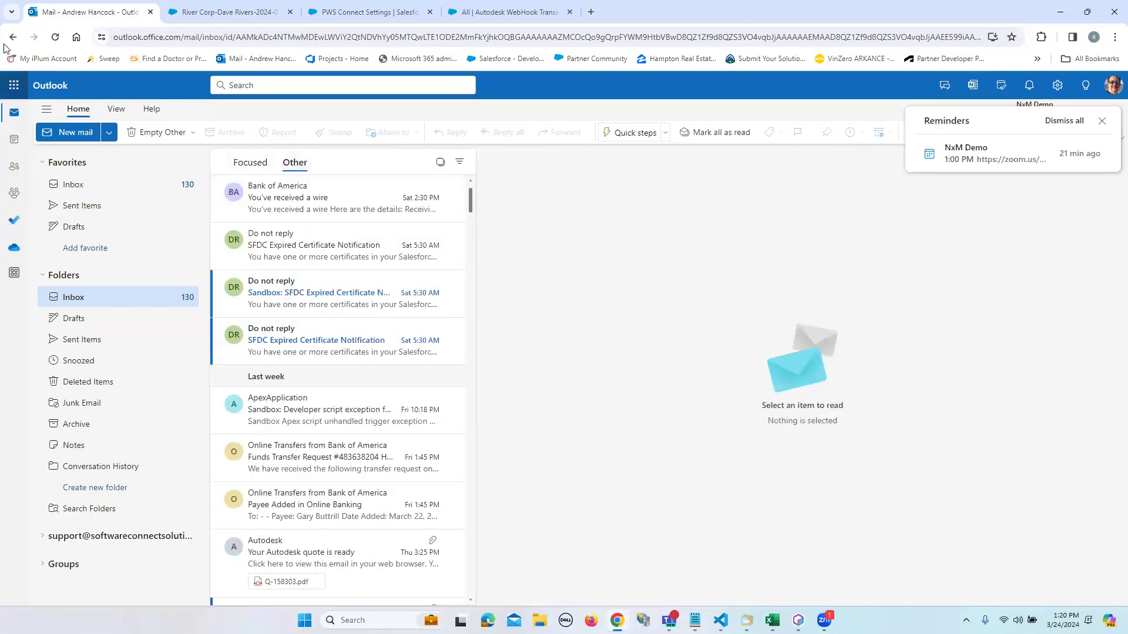
left_click(56, 39)
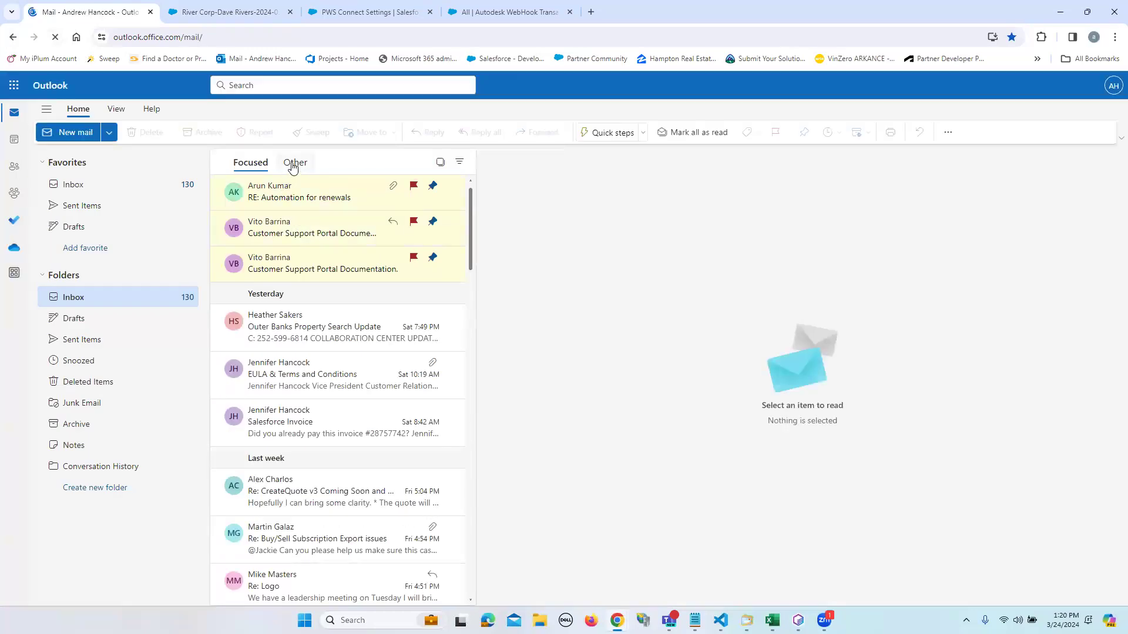
left_click(291, 163)
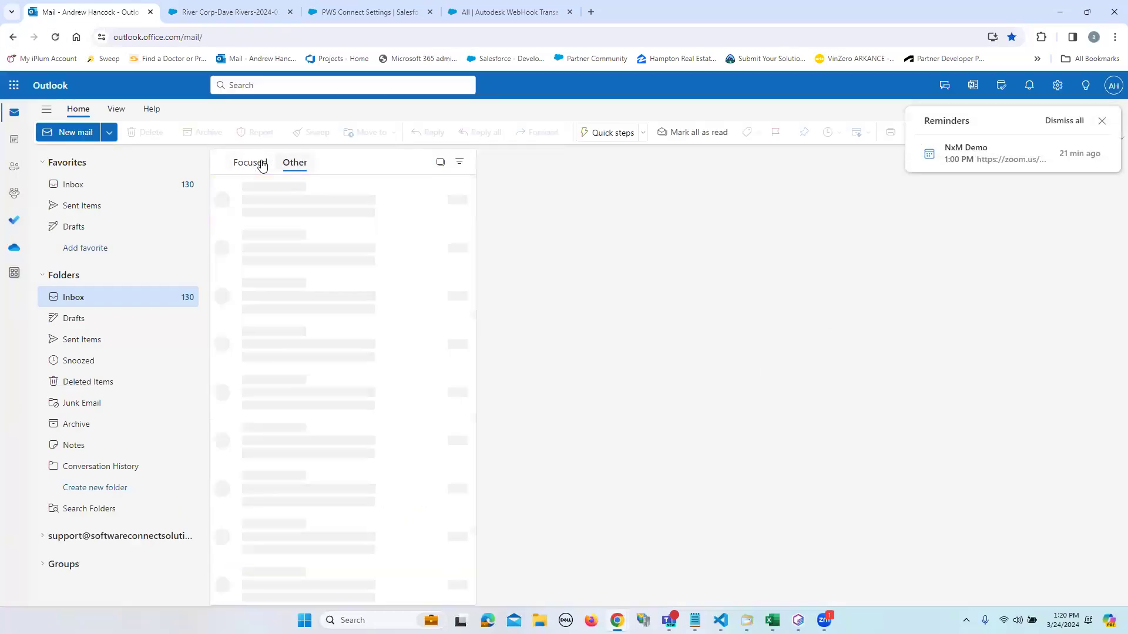
left_click(252, 167)
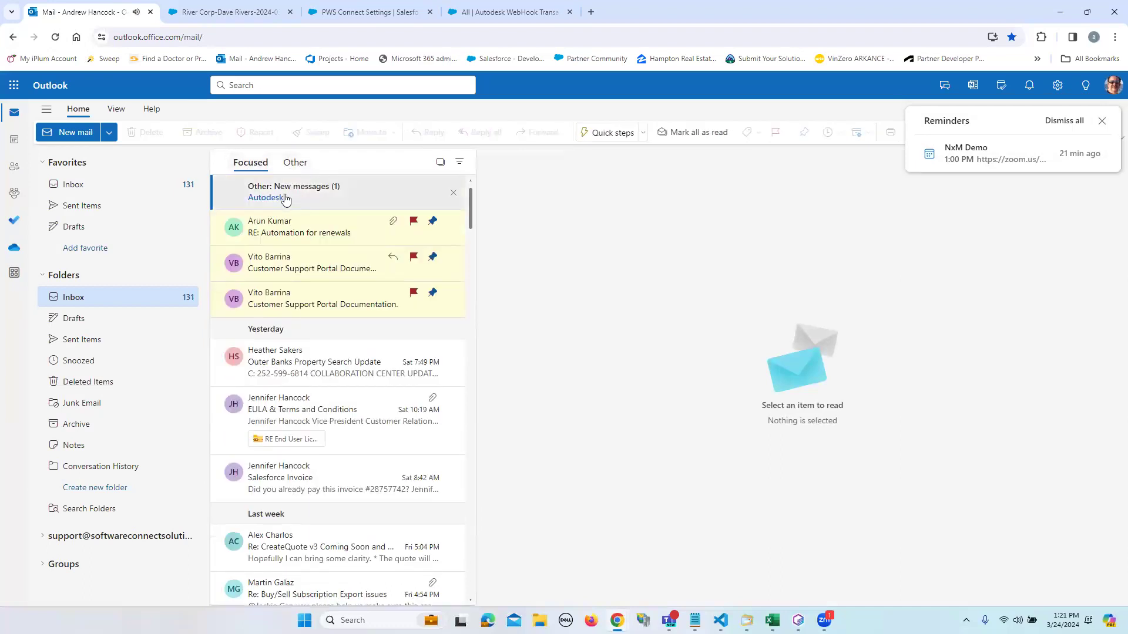
left_click(294, 162)
left_click(262, 195)
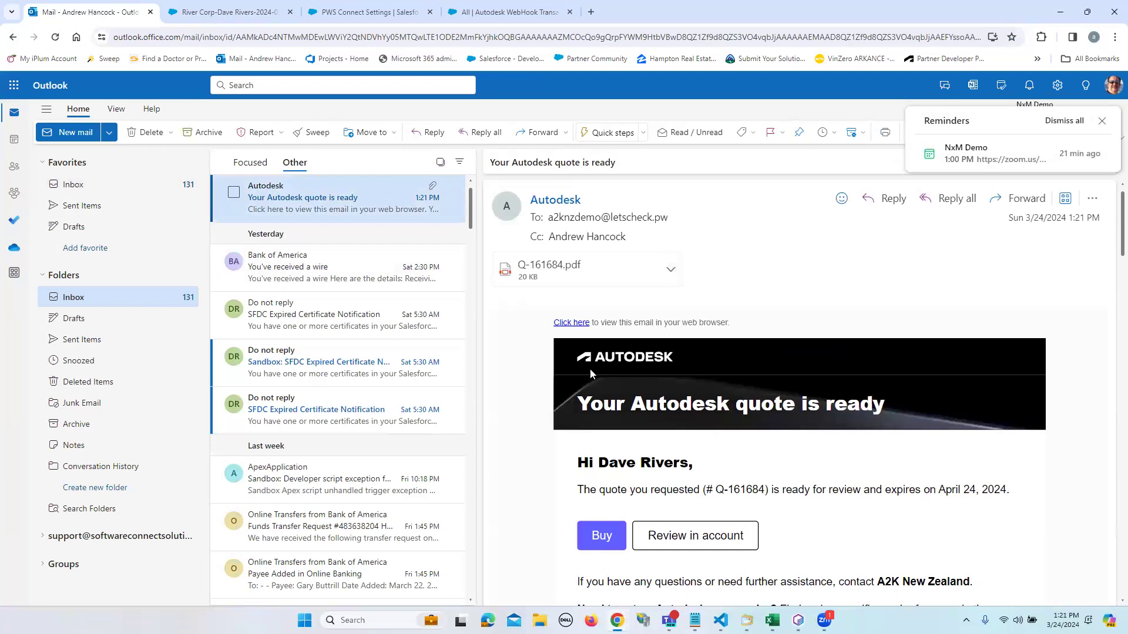
Read through the Autodesk quote email's customer details, AEC Collection and renewal lines, and order summary.
scroll(814, 376, "down", 3)
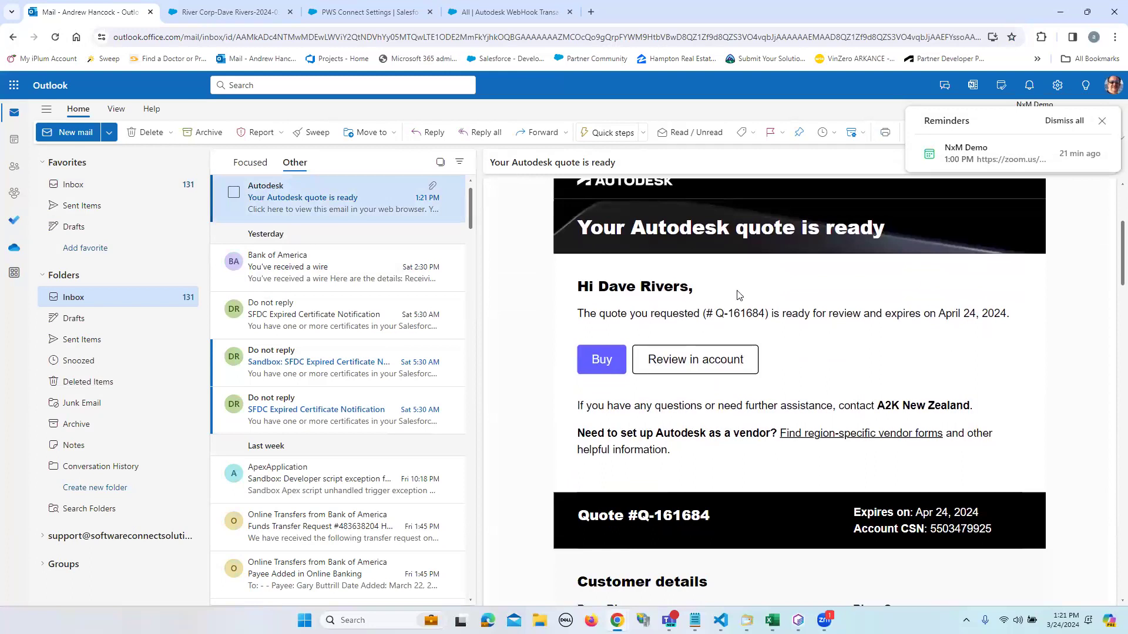
scroll(825, 370, "down", 8)
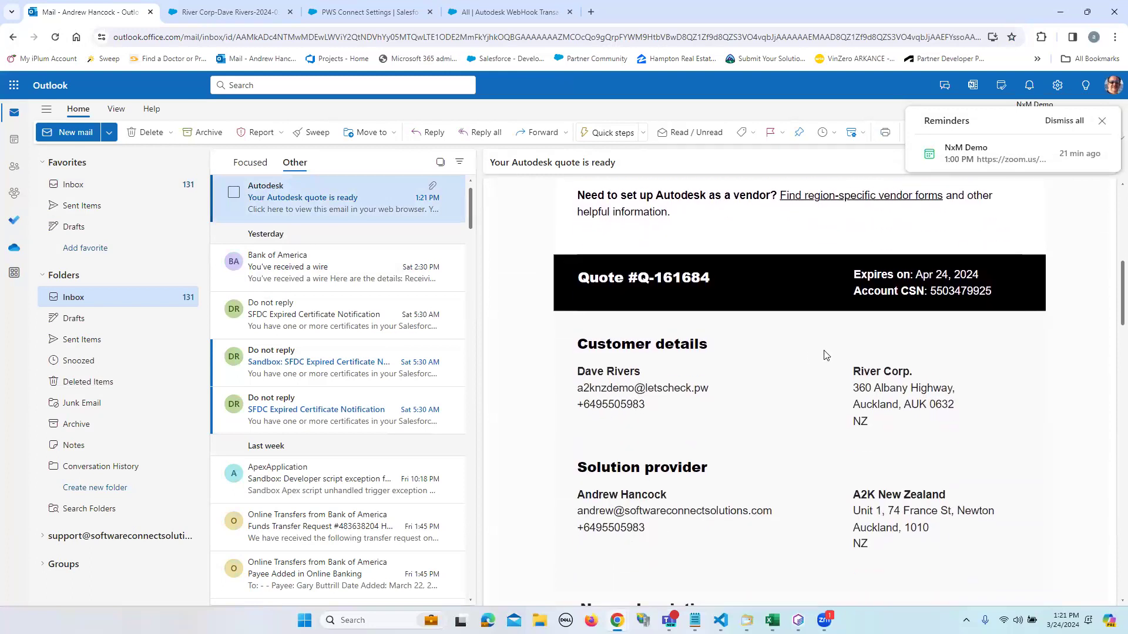
scroll(819, 346, "down", 4)
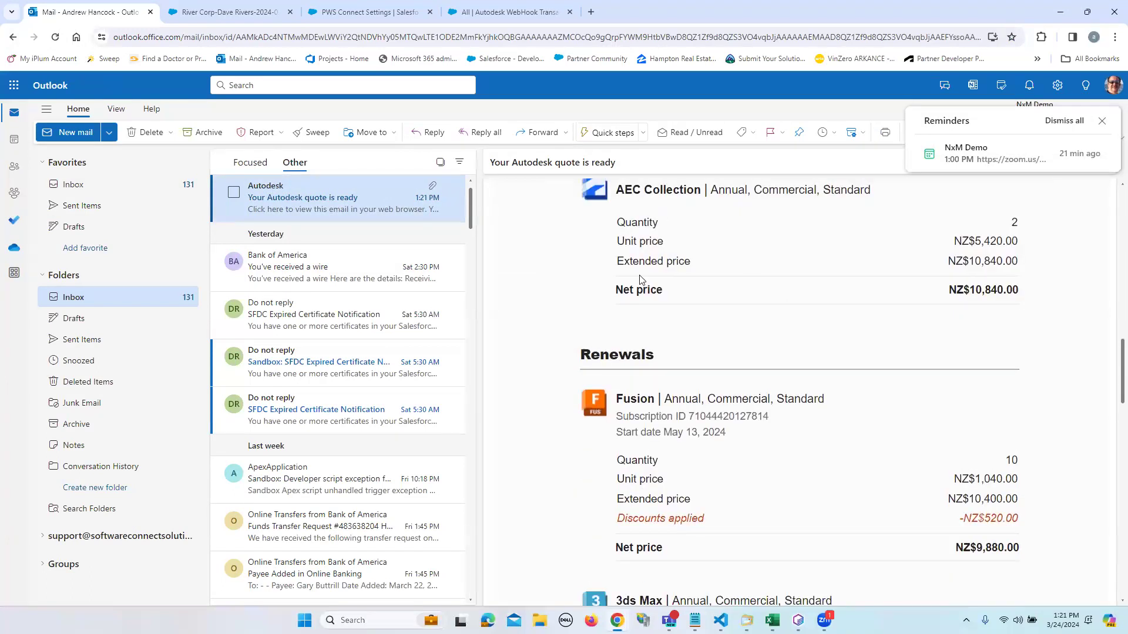
scroll(787, 297, "down", 2)
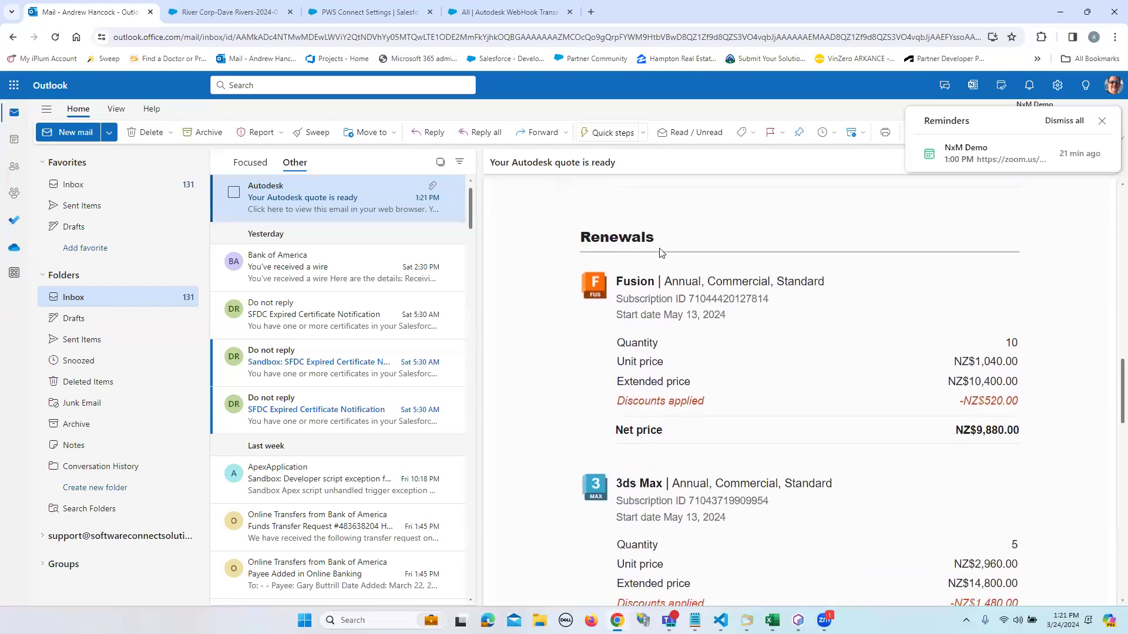
scroll(699, 341, "down", 8)
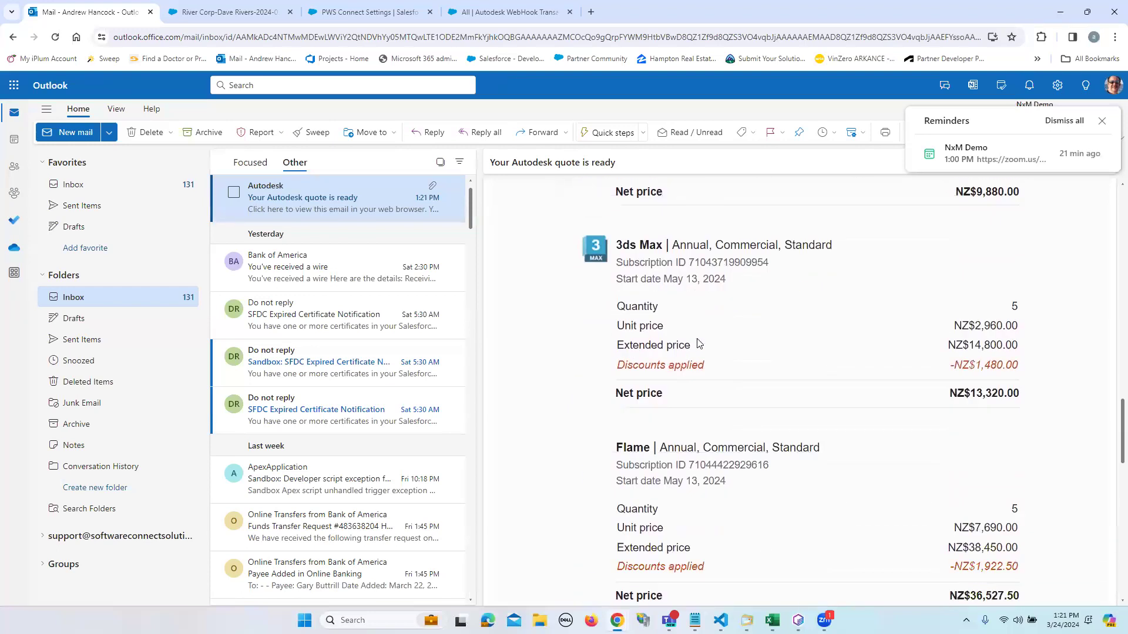
scroll(698, 338, "down", 3)
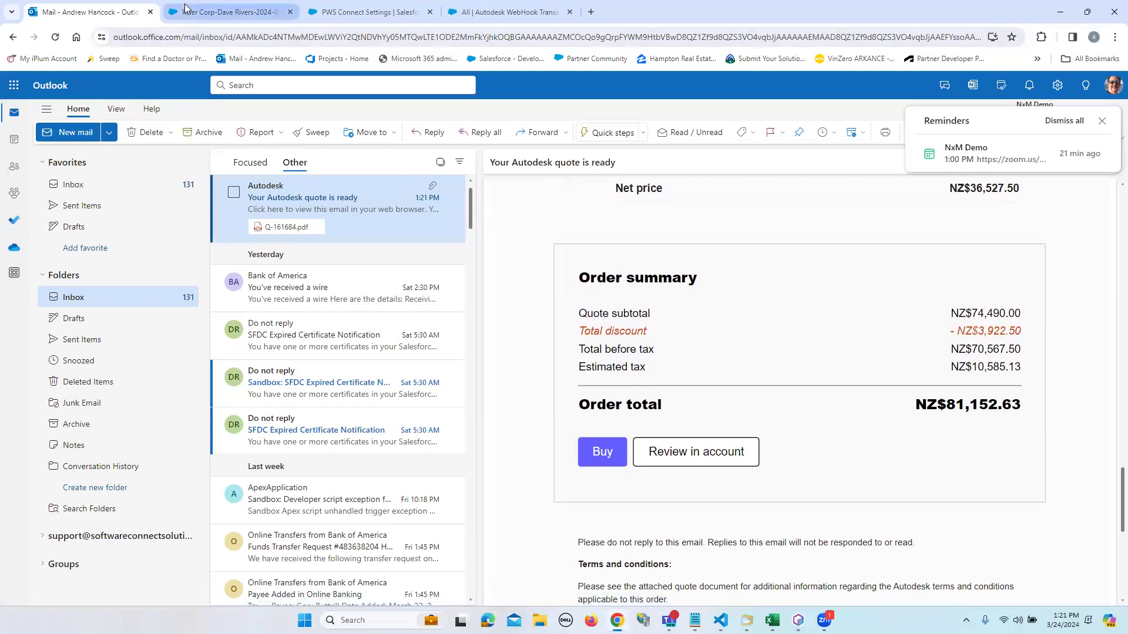
Return to the Salesforce quote record and review its header, totals and Autodesk Quote fields.
left_click(200, 16)
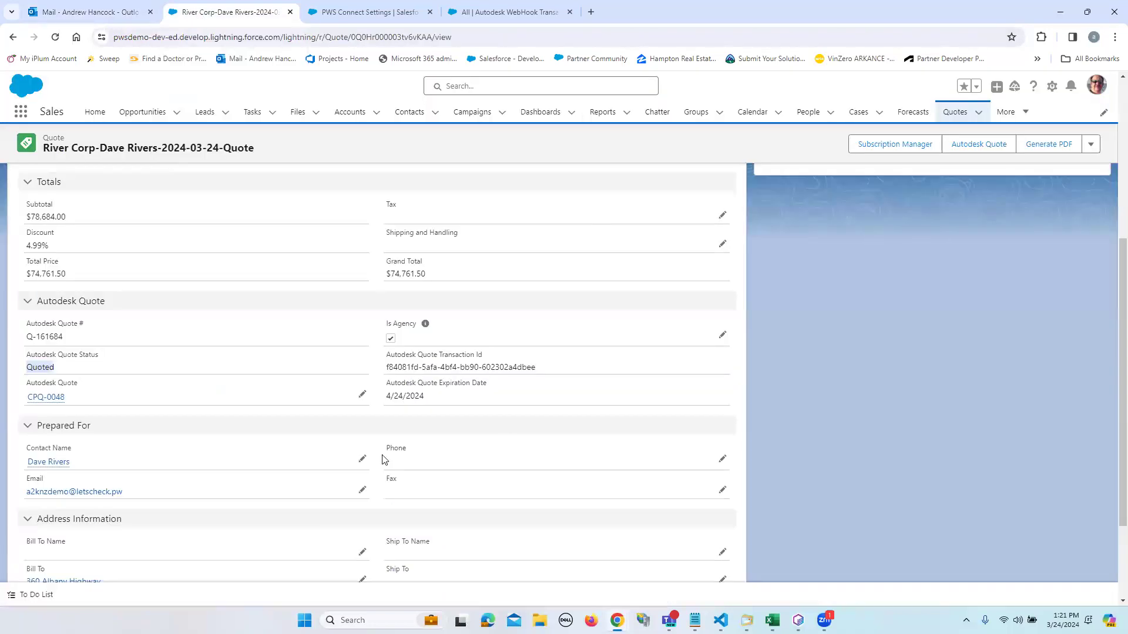
scroll(612, 453, "up", 5)
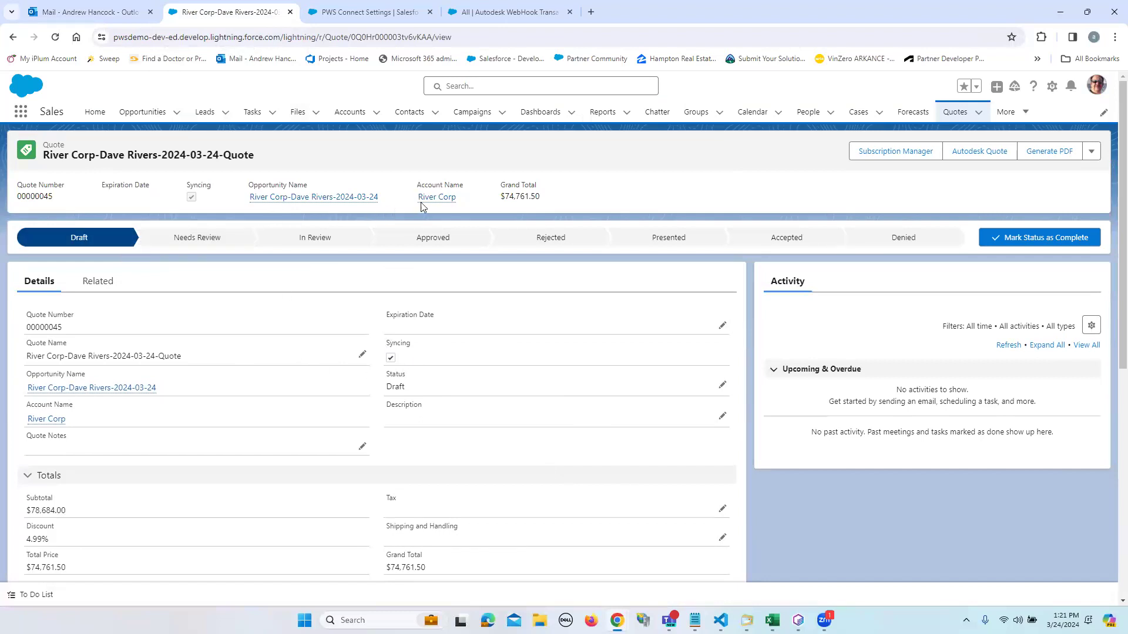
mouse_move(438, 200)
scroll(192, 423, "down", 4)
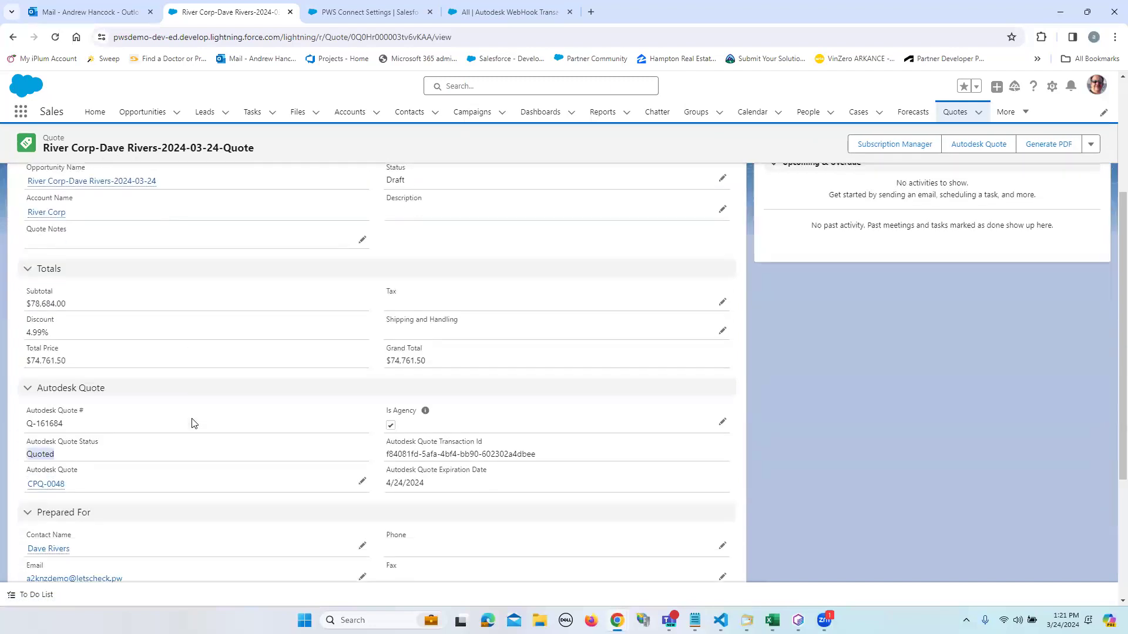
left_click(53, 421)
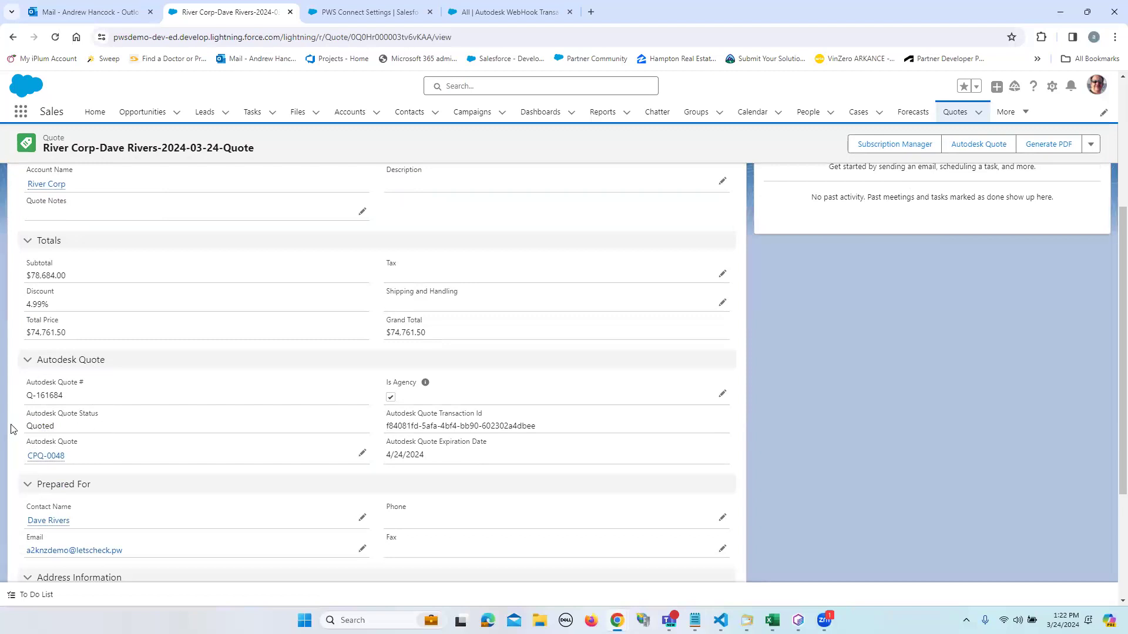
scroll(564, 373, "up", 5)
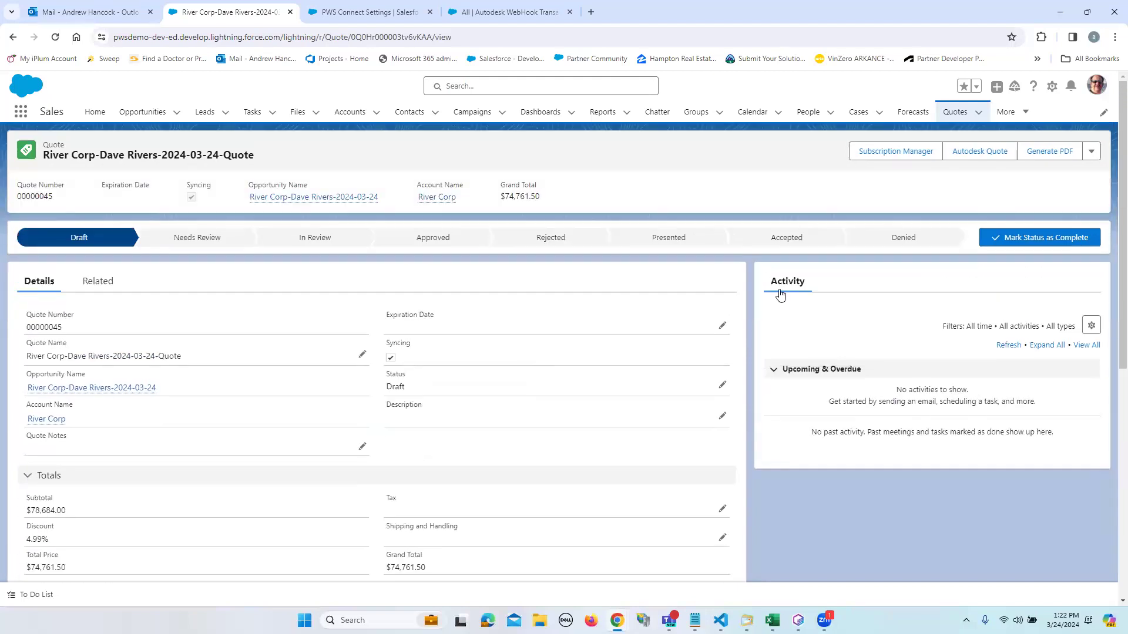
Cancel the Autodesk quote, agree to removing its line items from the Salesforce quote, and check the totals and Autodesk Quote fields.
left_click(959, 153)
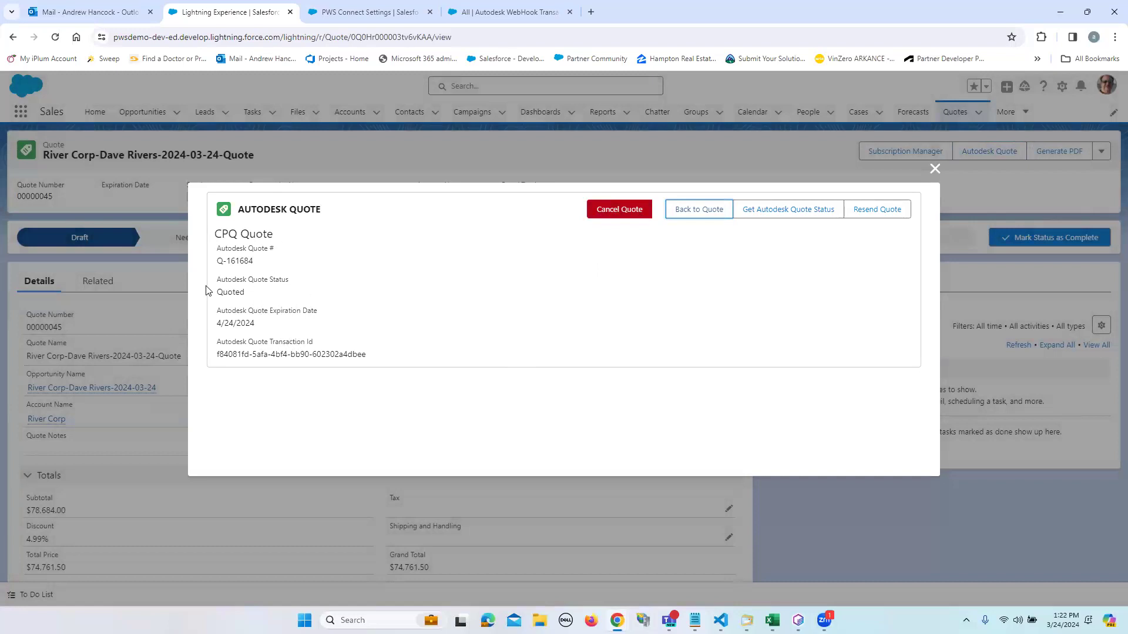
left_click(610, 211)
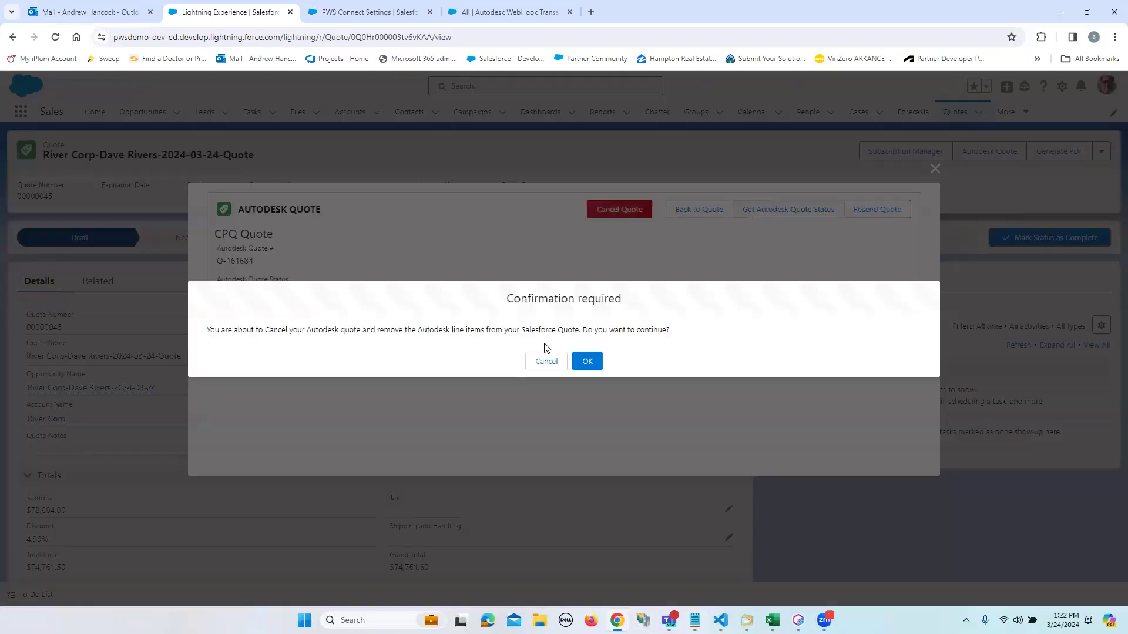
left_click(587, 361)
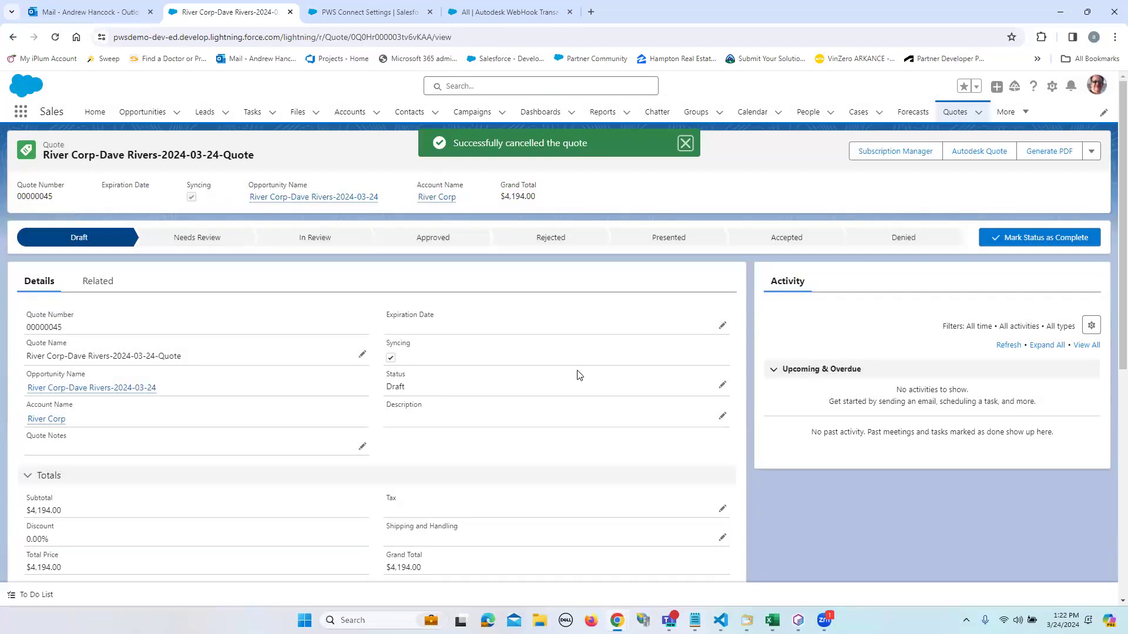
scroll(588, 376, "down", 3)
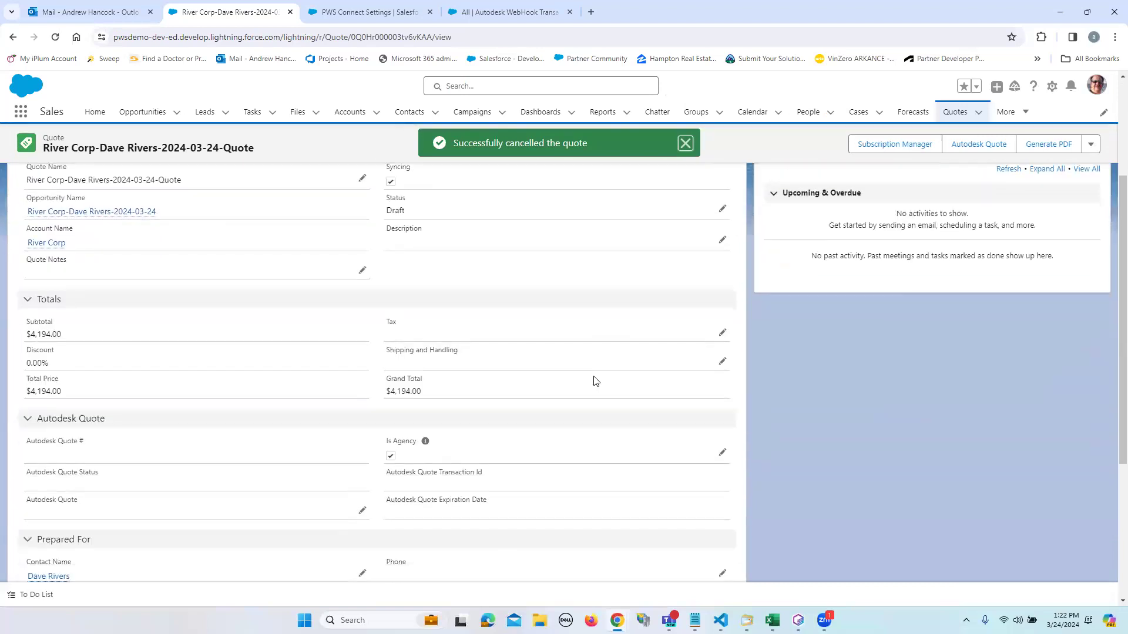
scroll(244, 433, "down", 5)
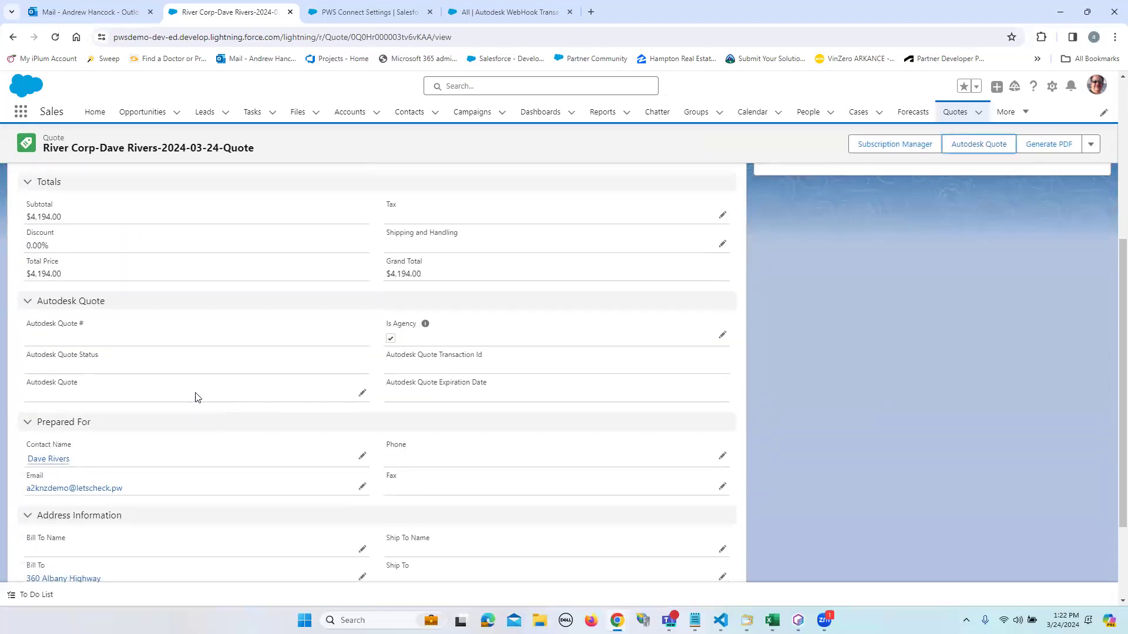
Check the quote's remaining details and related line items, and view the renewal opportunities in Subscription Manager.
scroll(344, 407, "down", 2)
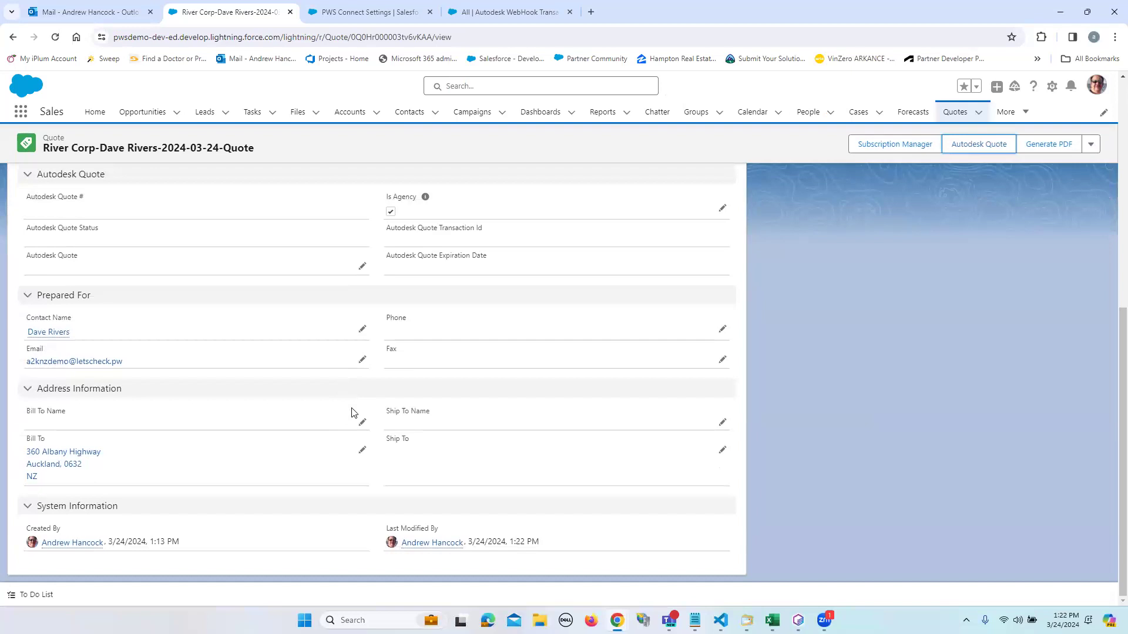
left_click(97, 276)
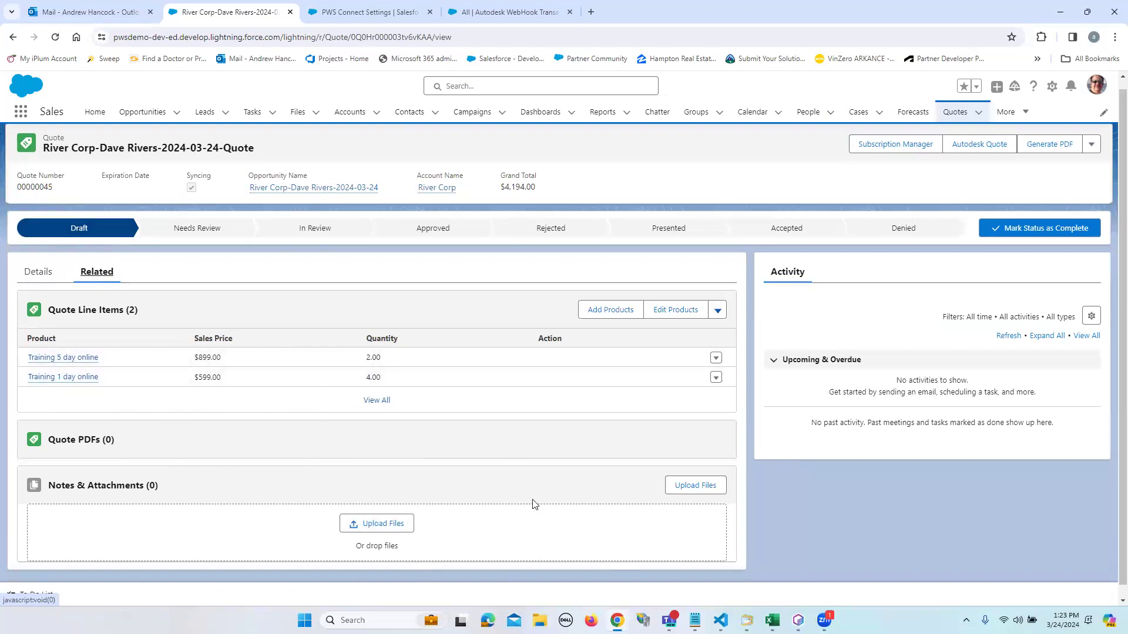
left_click(875, 146)
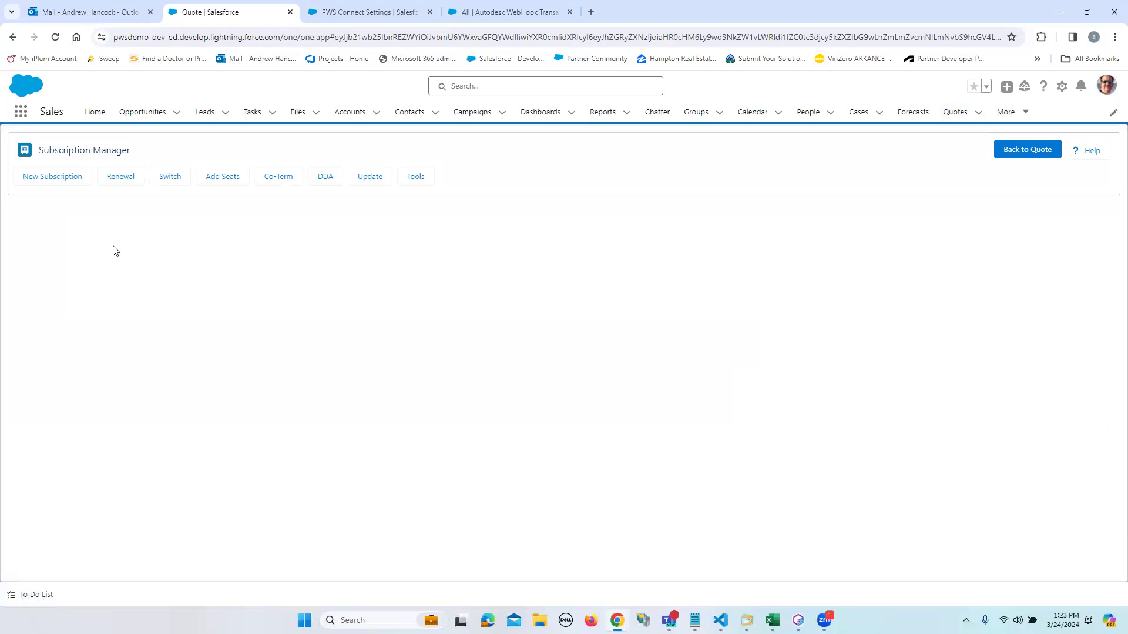
left_click(118, 182)
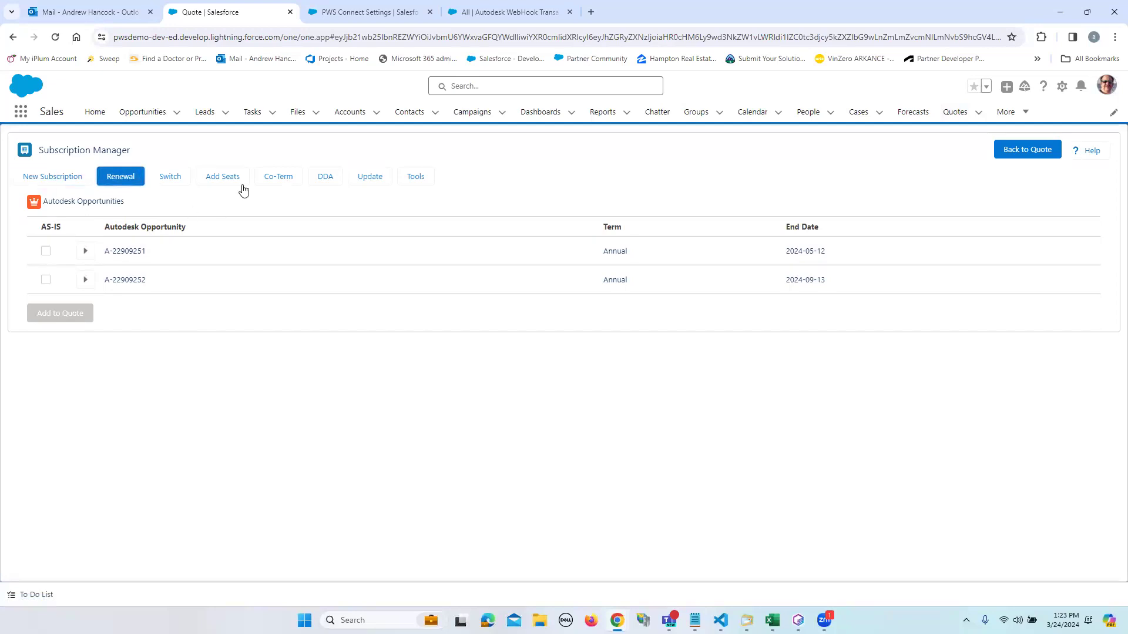
Set up a co-term of the 3ds Max offering OD-000002 with the 10-seat Flame subscription ending 09/12/2024.
left_click(276, 179)
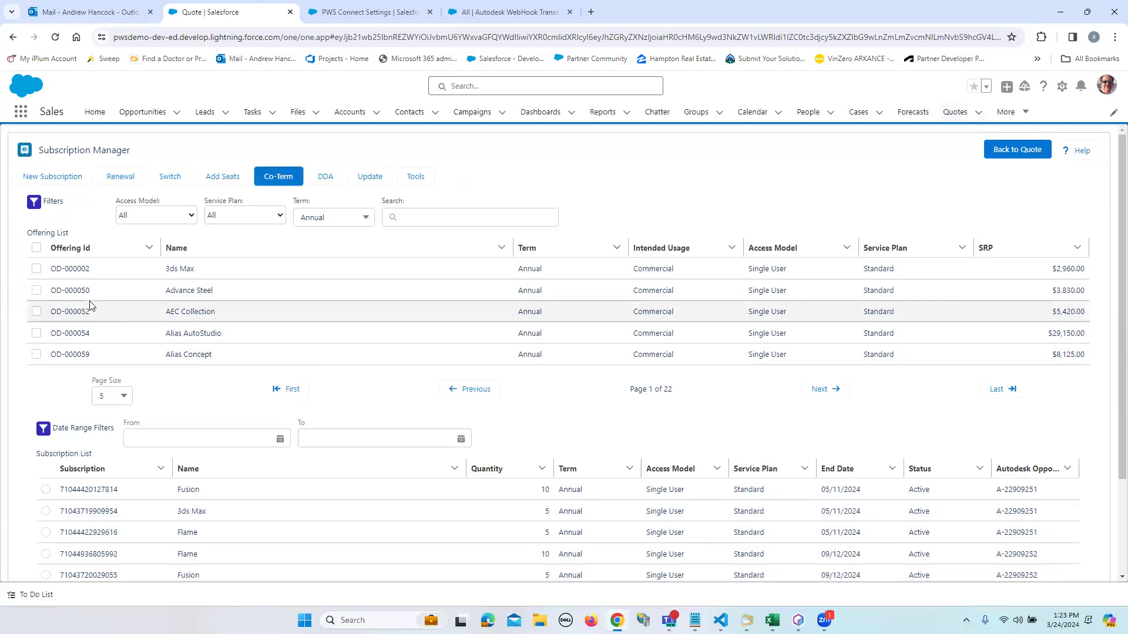
left_click(40, 272)
left_click(37, 270)
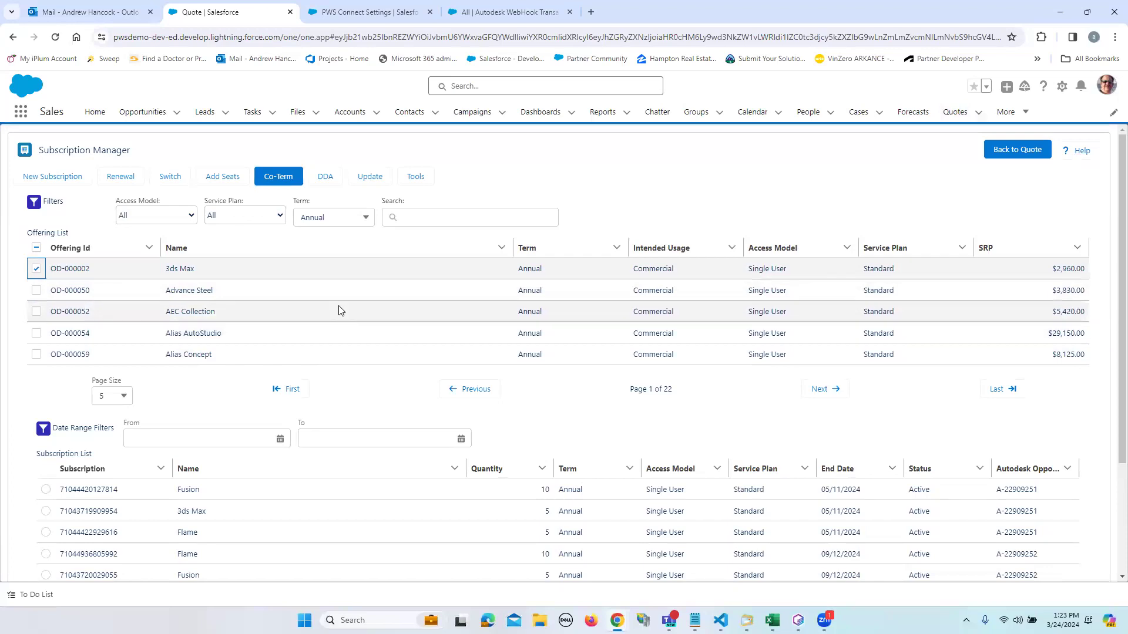
scroll(382, 310, "down", 1)
scroll(386, 310, "down", 2)
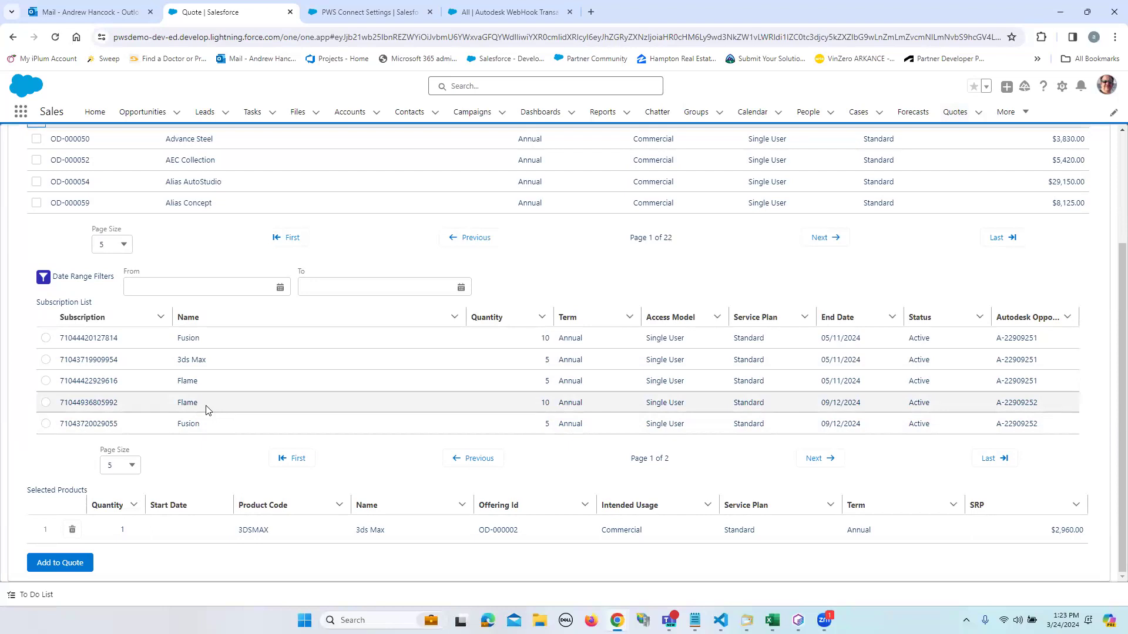
left_click(47, 404)
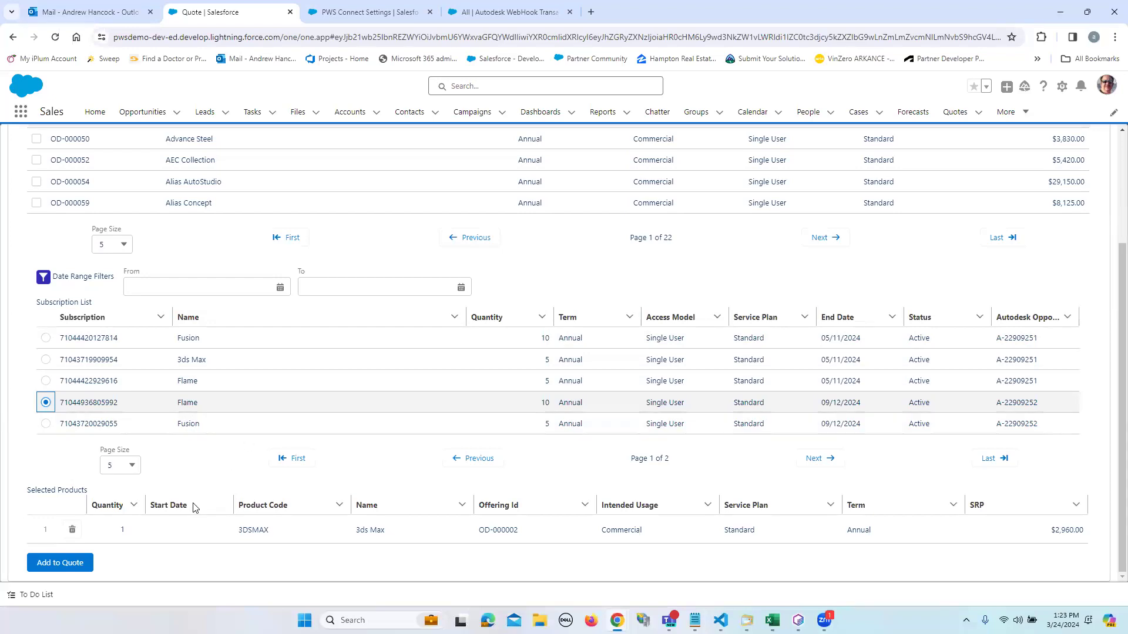
Set the co-termed 3ds Max quantity to 3 and start date to Apr 1, 2024, and add it to the quote.
left_click(131, 529)
left_click_drag(130, 528, 81, 533)
type("3")
left_click(118, 568)
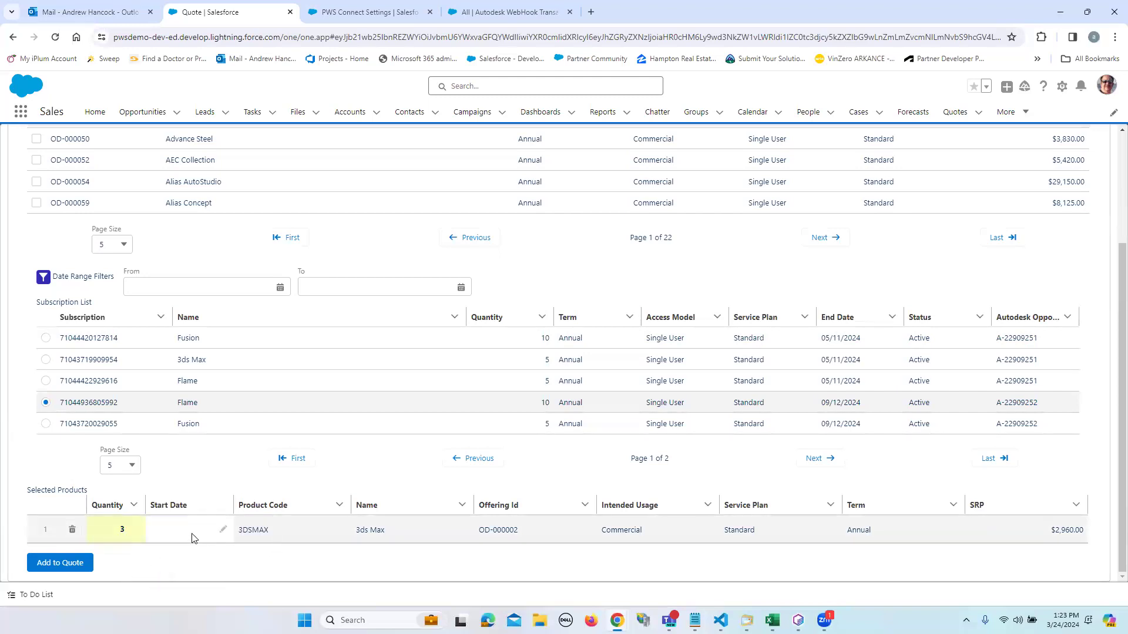
left_click(223, 530)
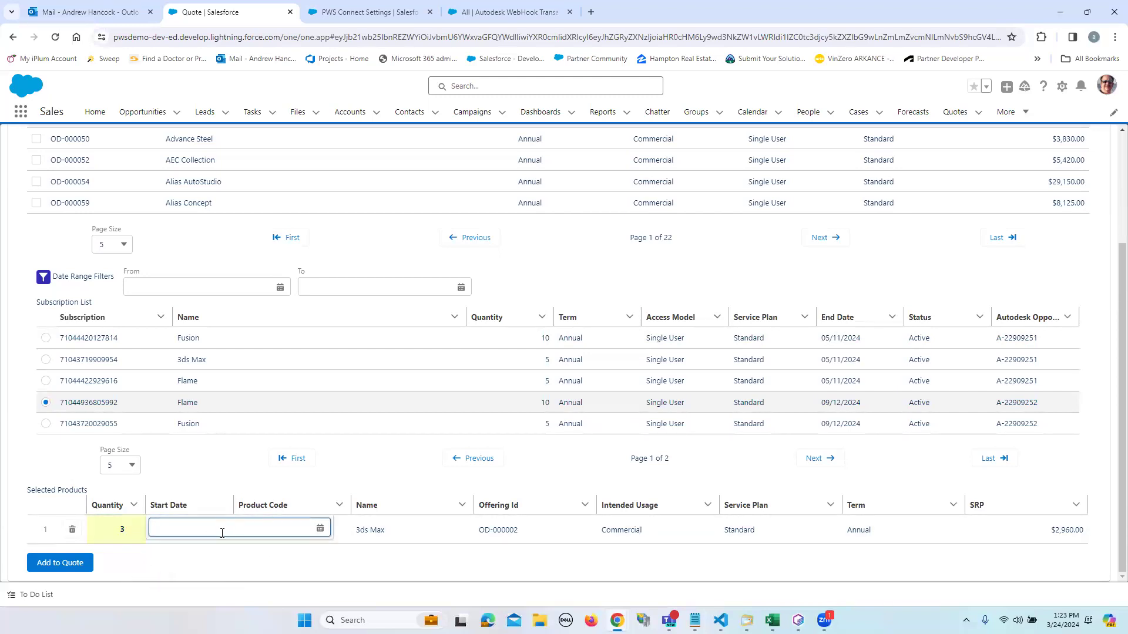
left_click(222, 533)
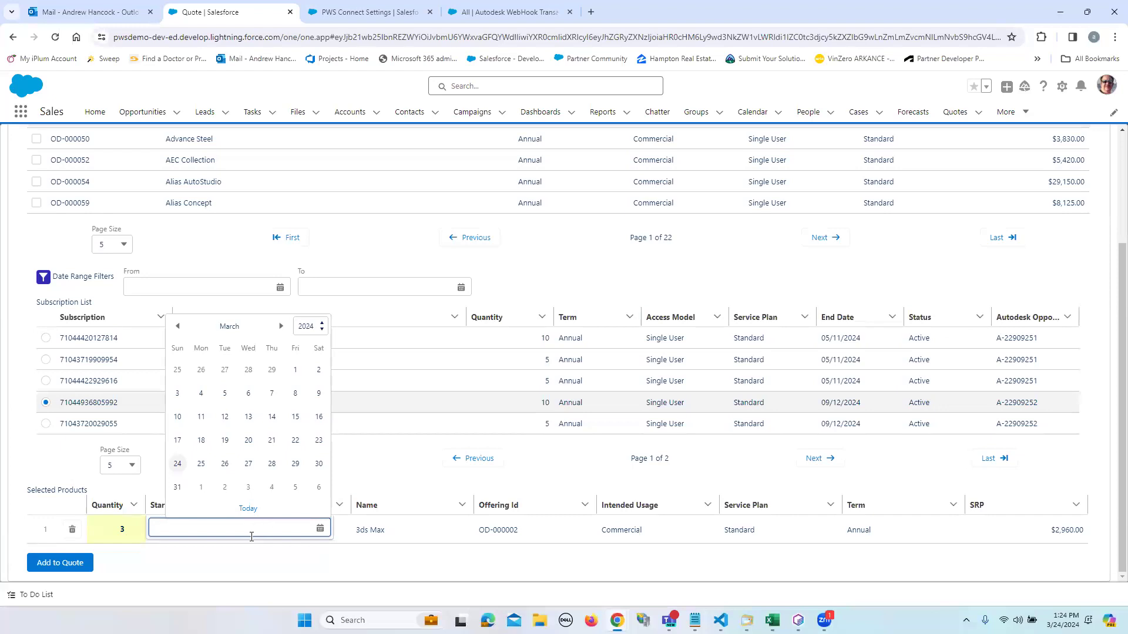
left_click(201, 489)
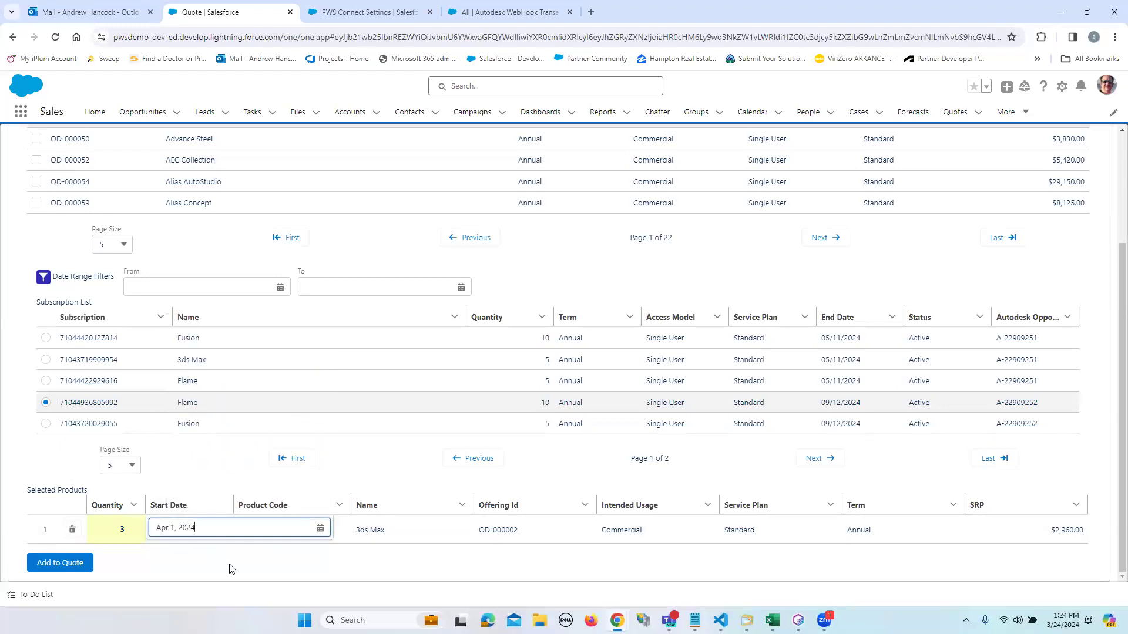
left_click(69, 564)
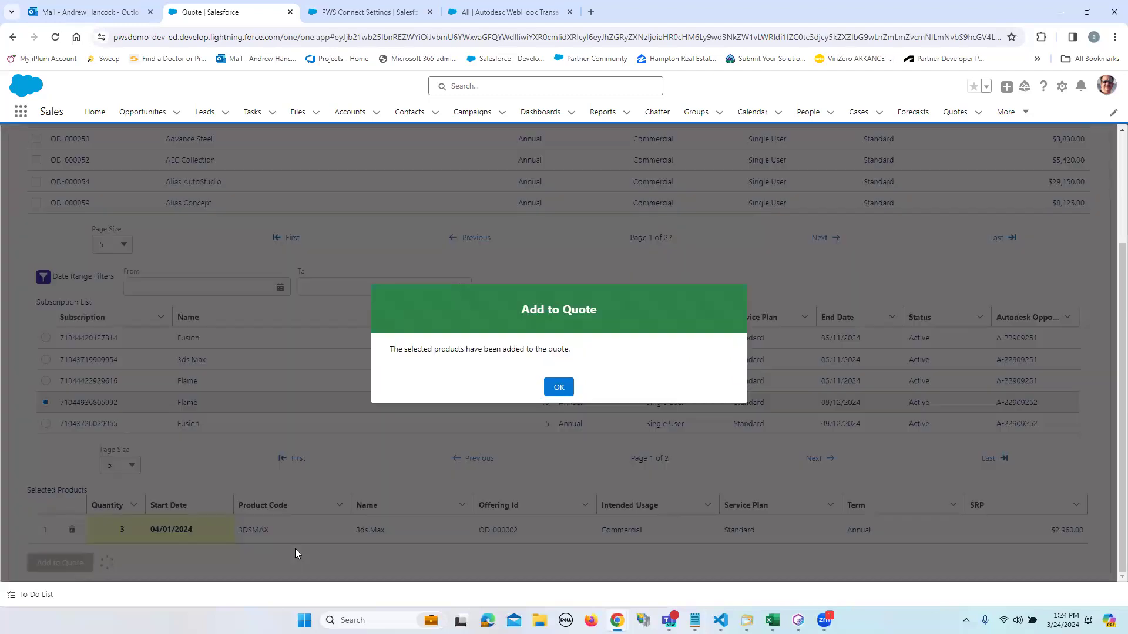
left_click(557, 387)
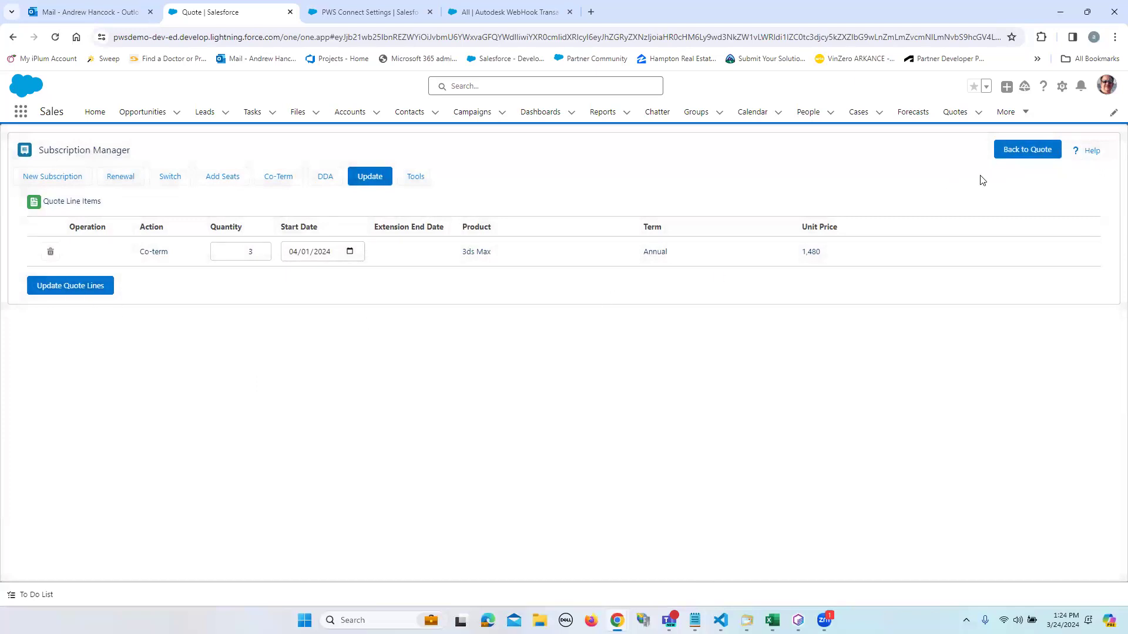
Return to the Salesforce quote record and create its Autodesk quote.
left_click(1025, 150)
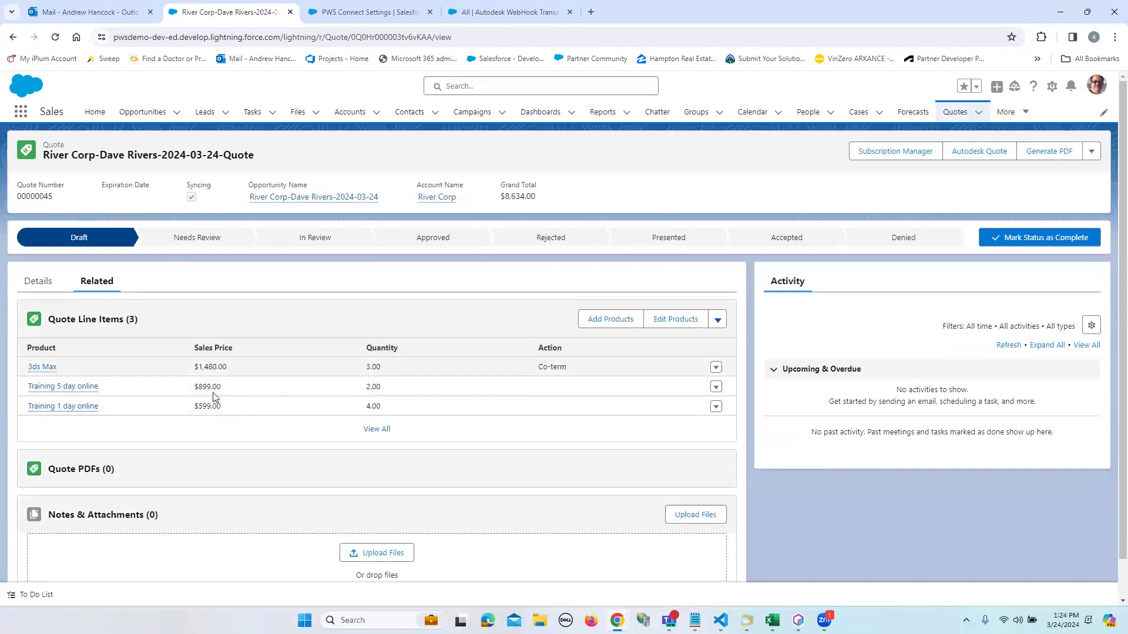
left_click(979, 152)
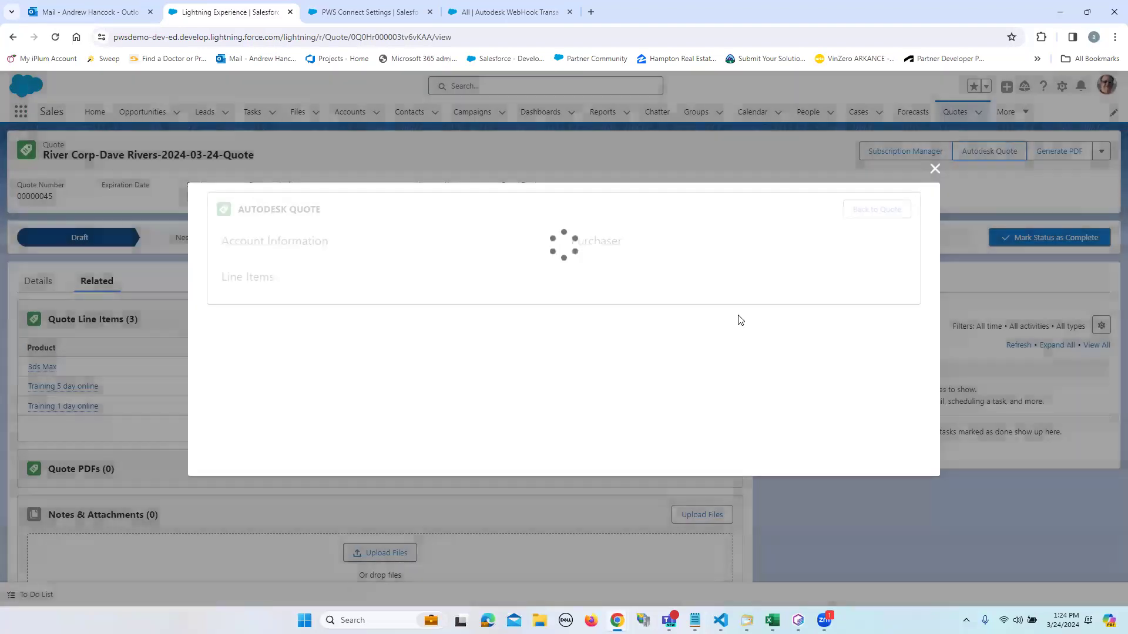
left_click(849, 209)
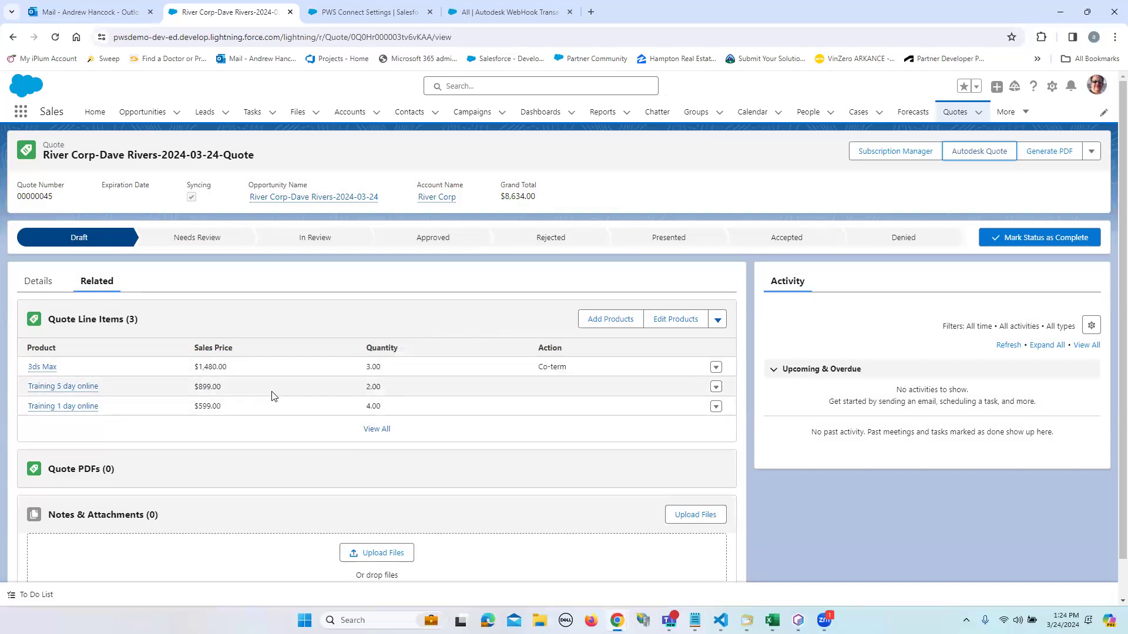
Inspect the DDA opportunity's Flex line in Subscription Manager, select the opportunity without adding it, and return to the quote record.
left_click(896, 151)
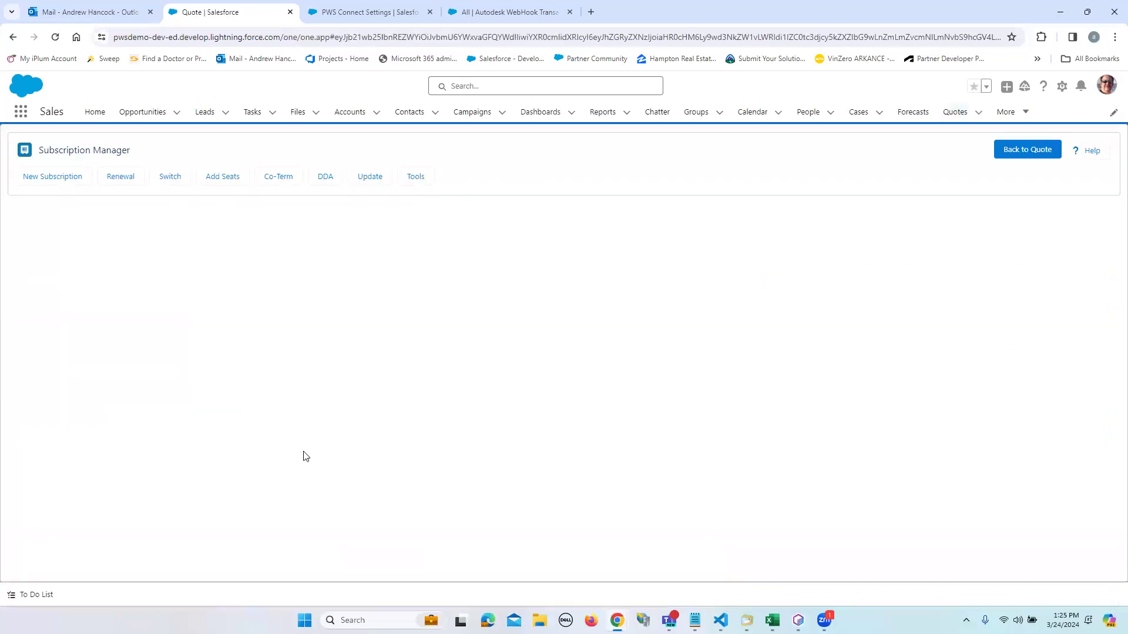
left_click(330, 176)
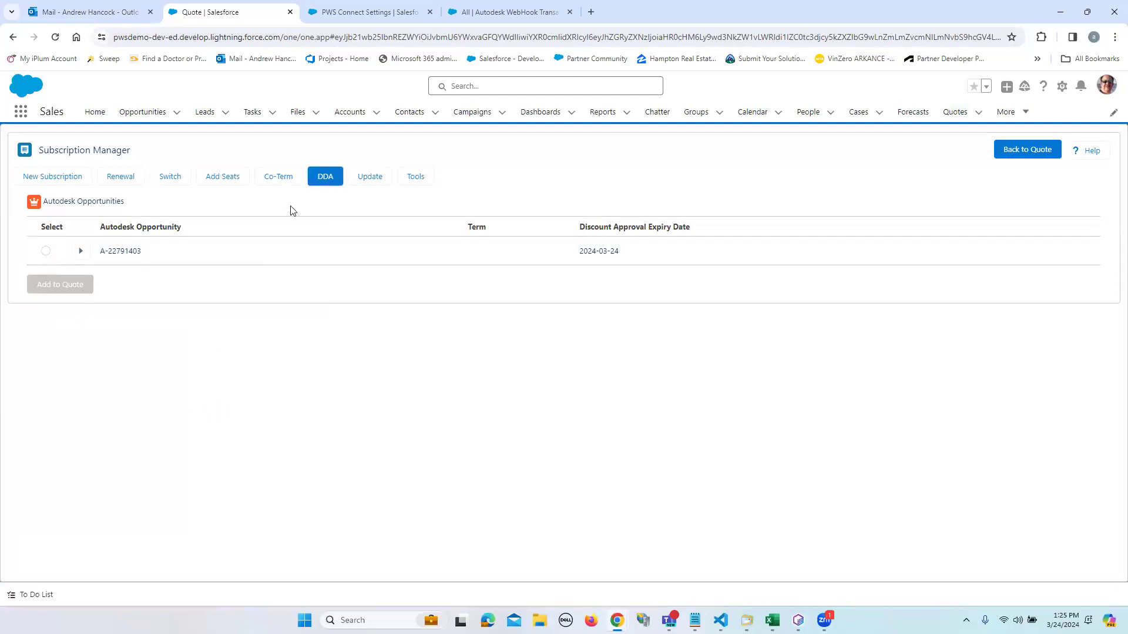
left_click(80, 252)
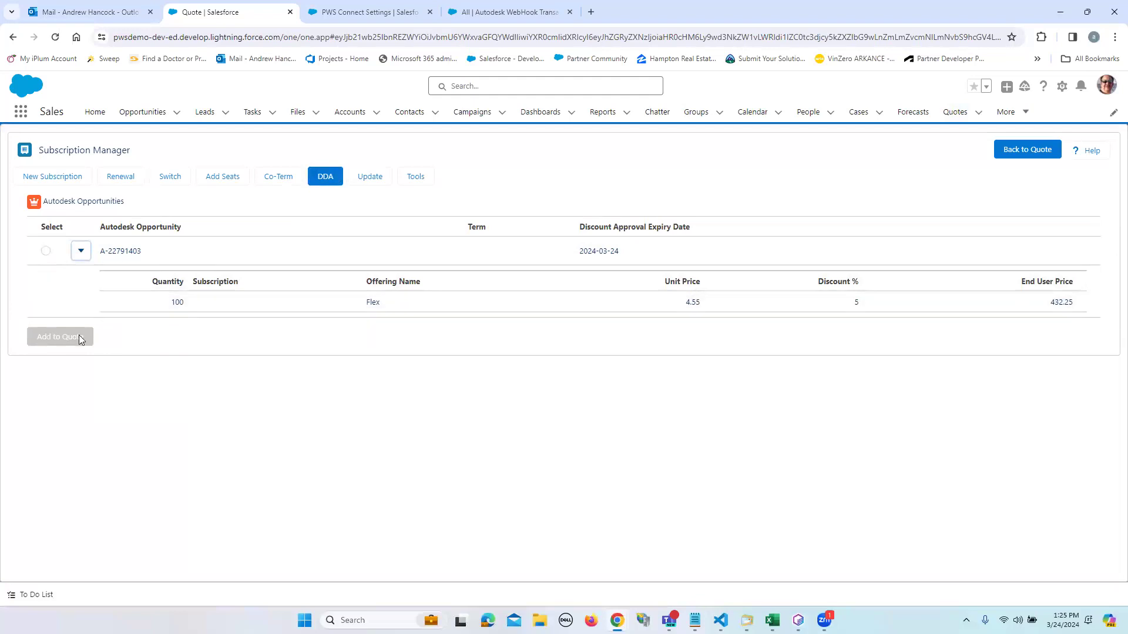
left_click(46, 252)
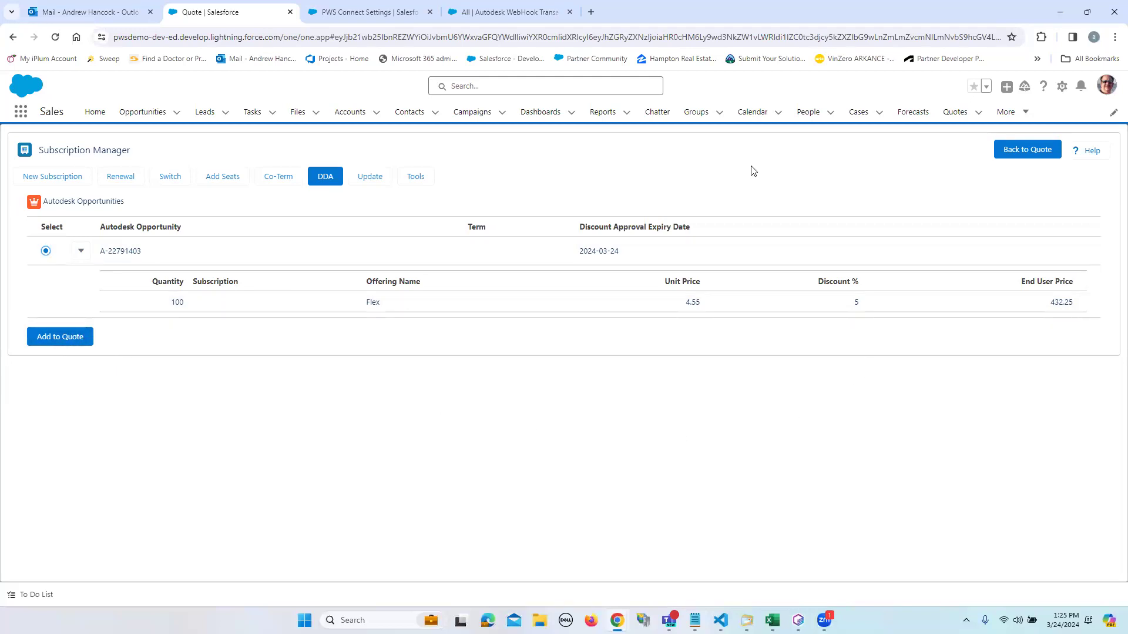
left_click(316, 178)
left_click(997, 152)
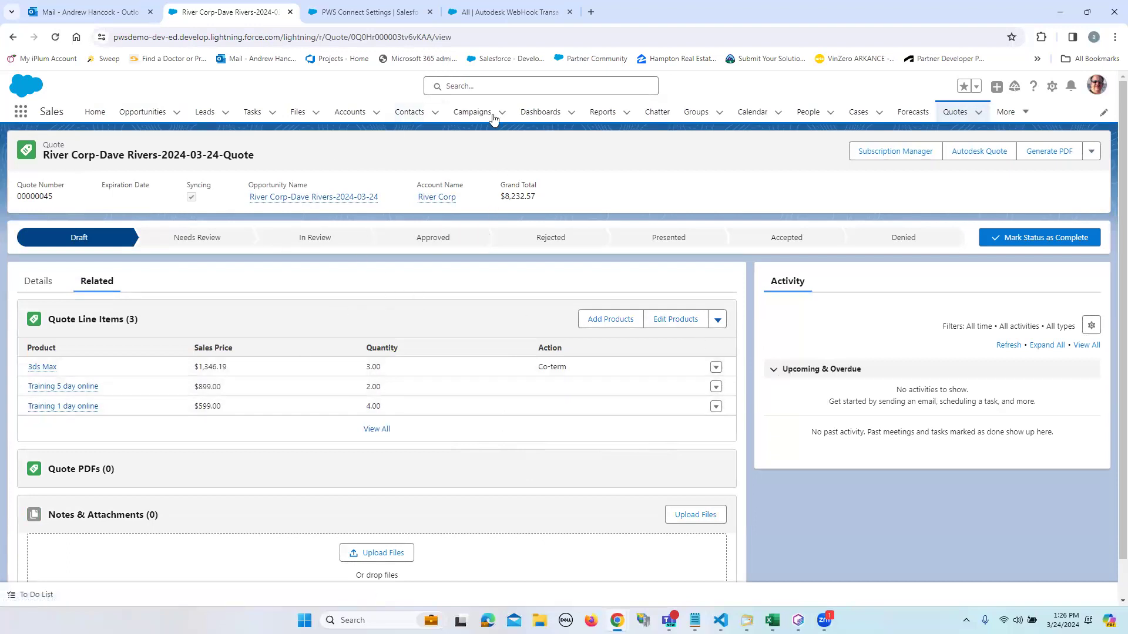
Switch to the PWS Connect settings and look over the recently viewed Autodesk opportunities and the remaining object list.
left_click(373, 15)
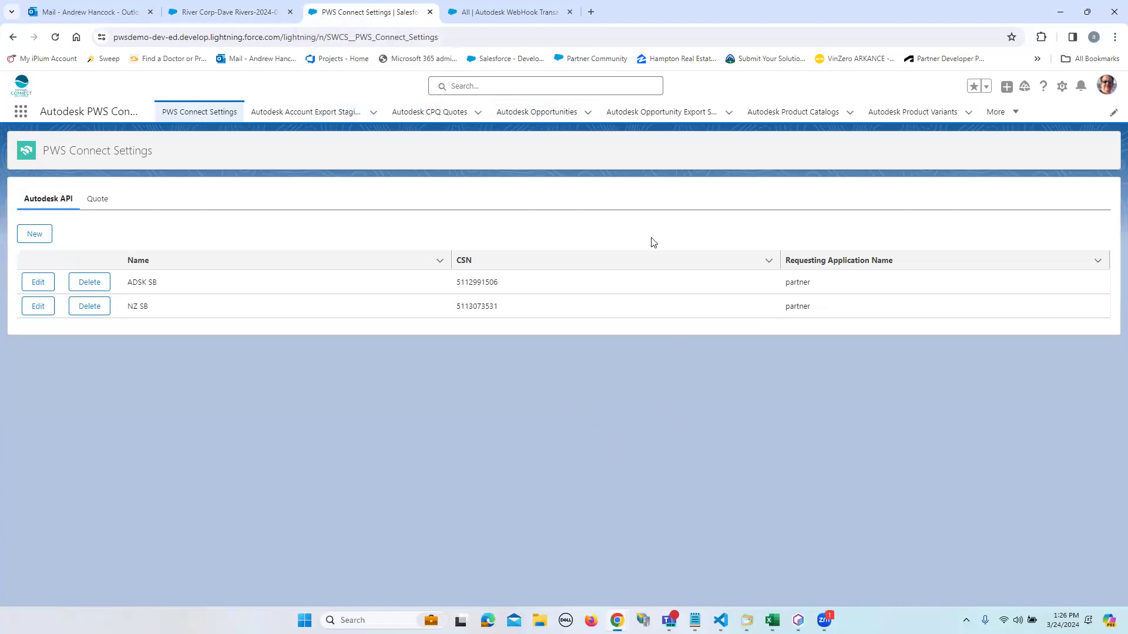
left_click(546, 113)
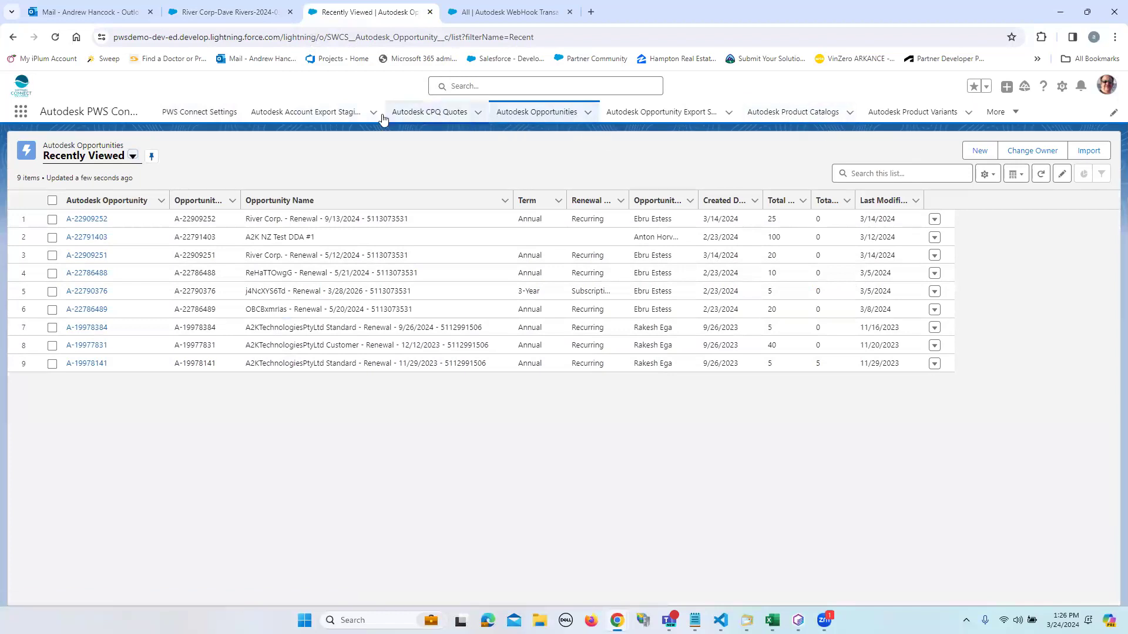
left_click(1012, 121)
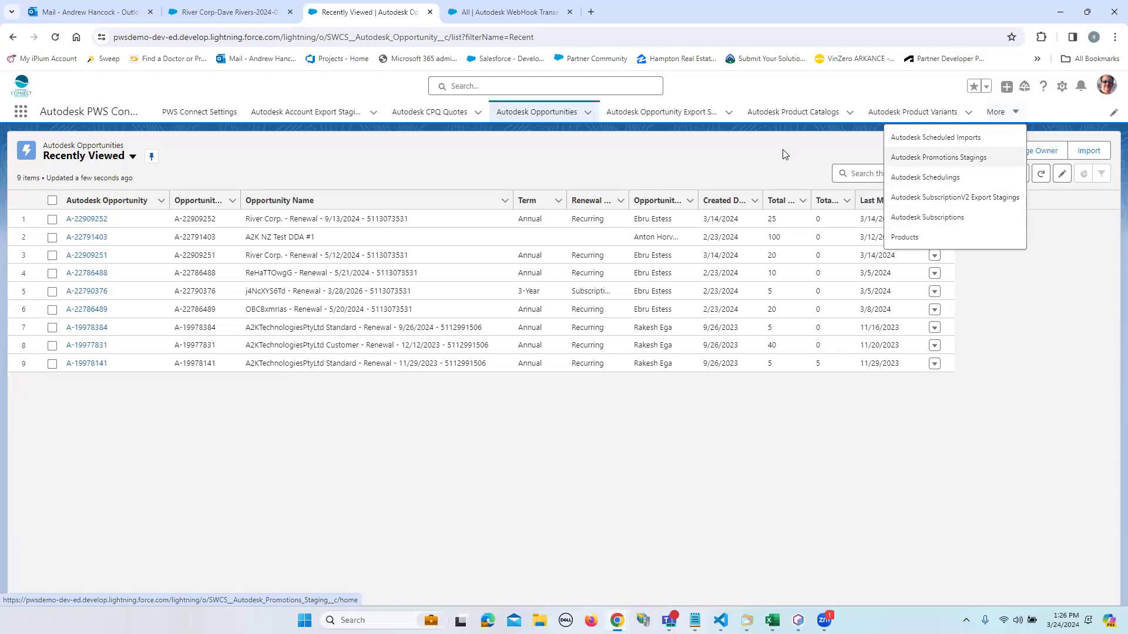
Show the All Records list of Autodesk Product Catalogs and slightly widen the effectiveStart column.
left_click(790, 112)
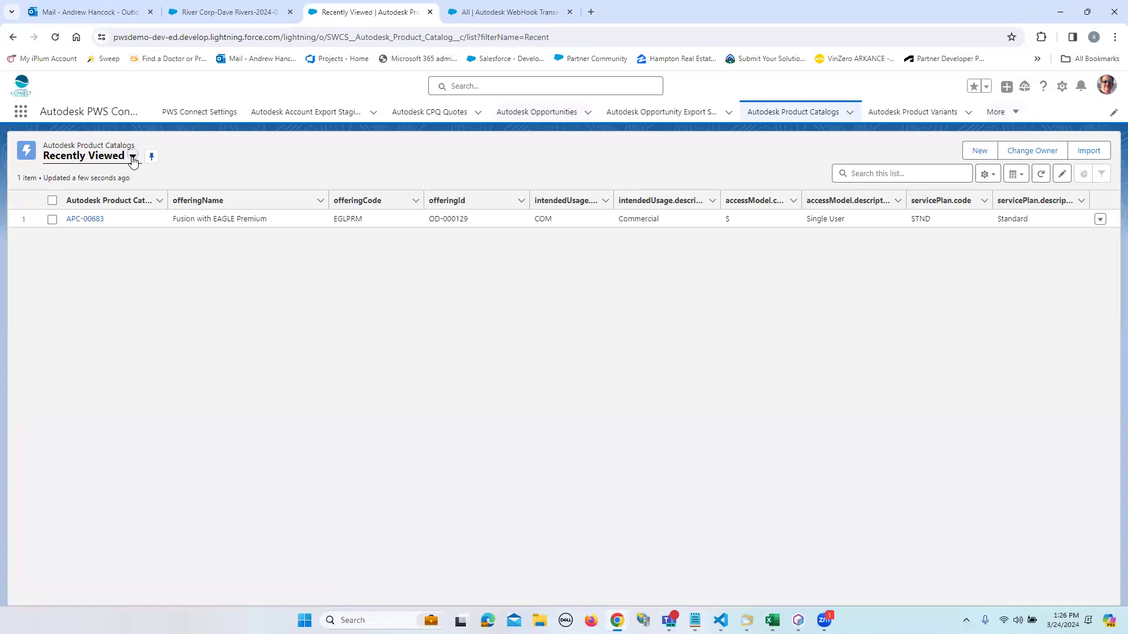
left_click(132, 156)
left_click(115, 200)
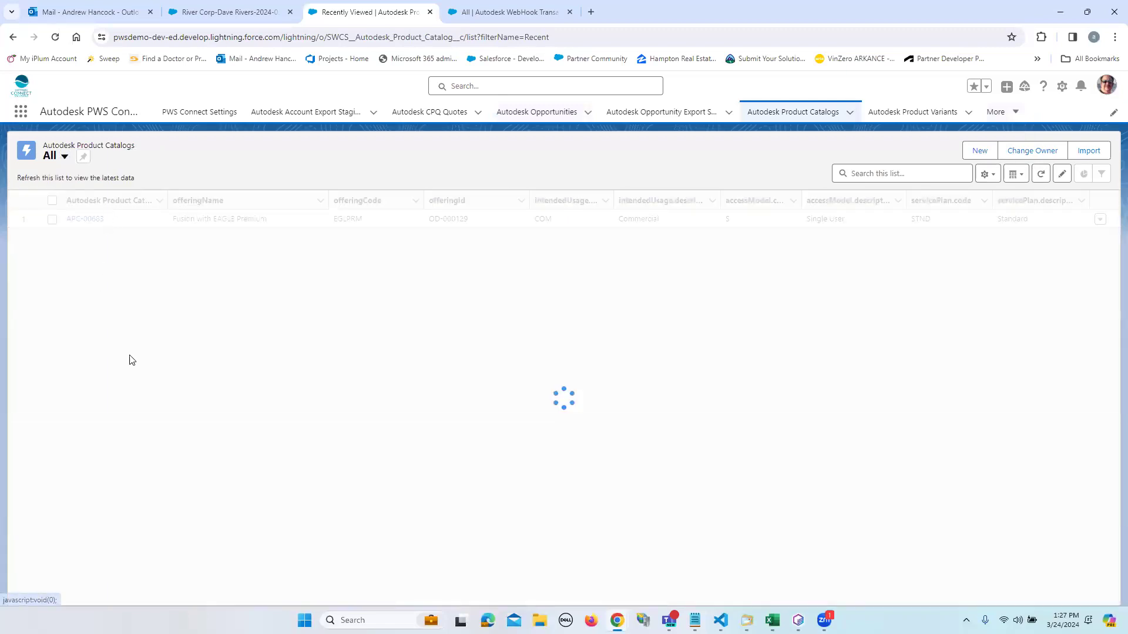
left_click(64, 157)
left_click(62, 217)
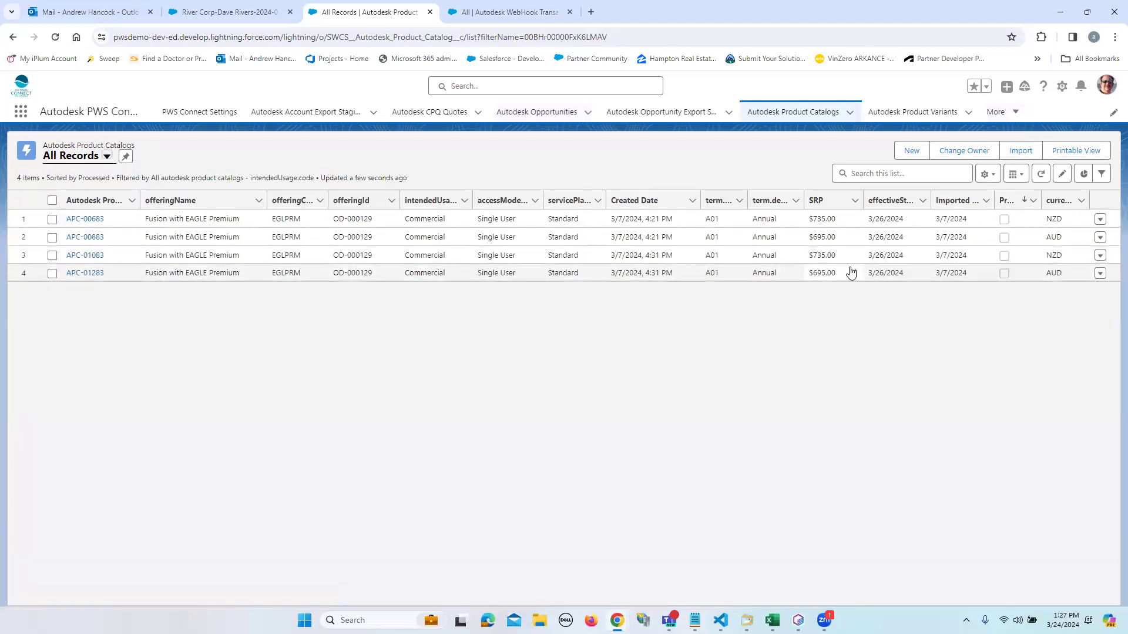
left_click_drag(926, 195, 937, 196)
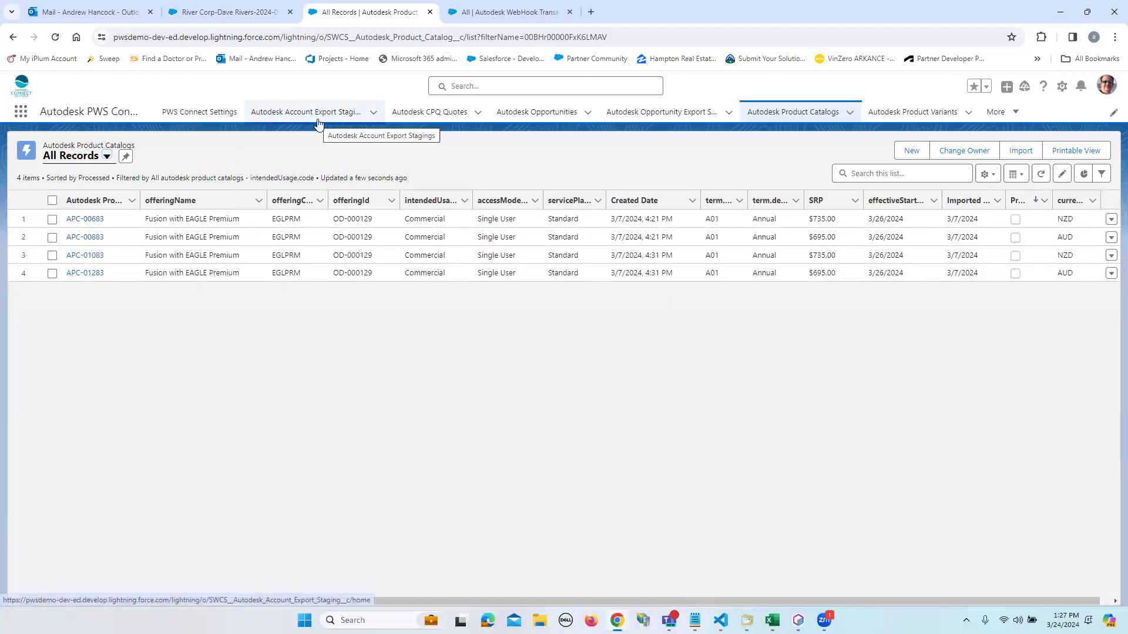
Revisit the Autodesk opportunities, open an Autodesk subscription record, and examine its Subscription Id and Subscription Reference Number.
left_click(558, 115)
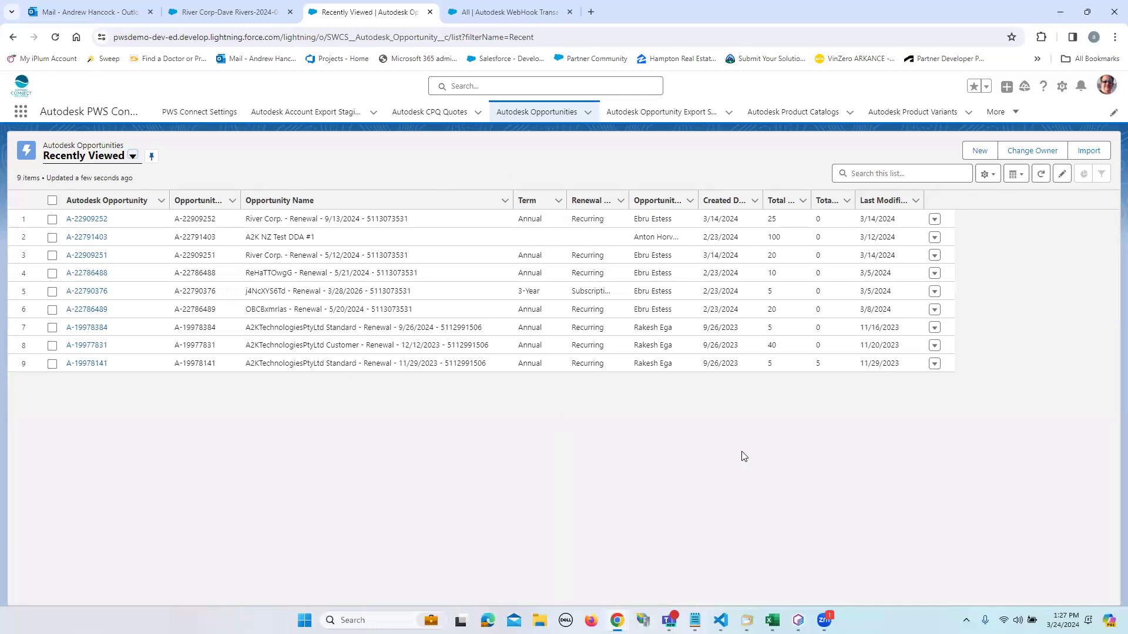
left_click(994, 115)
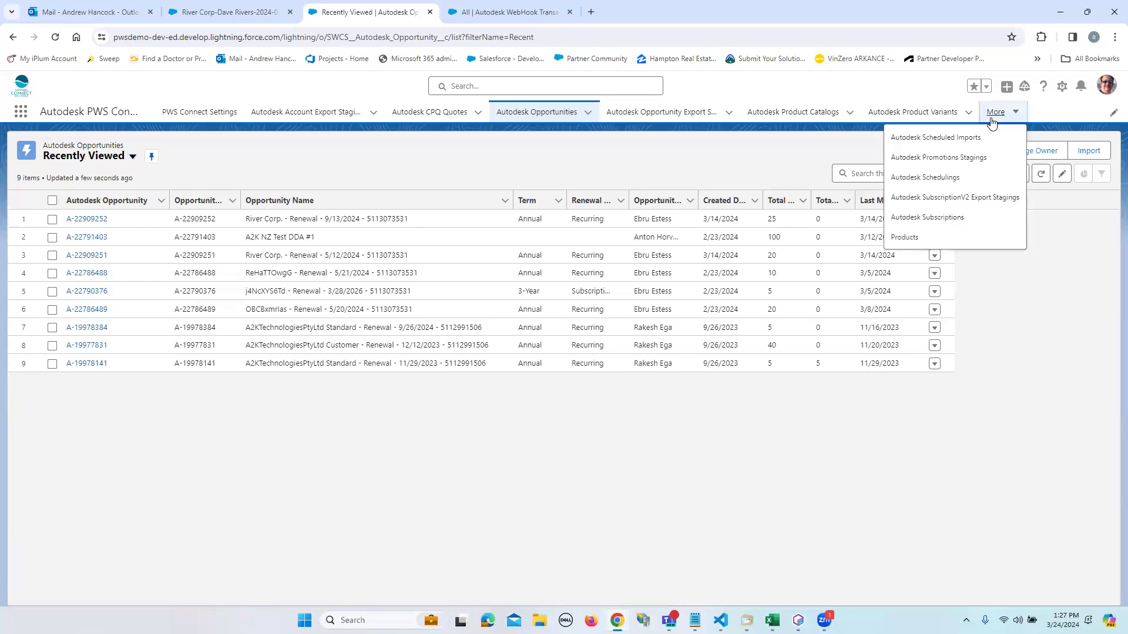
left_click(938, 218)
left_click(115, 220)
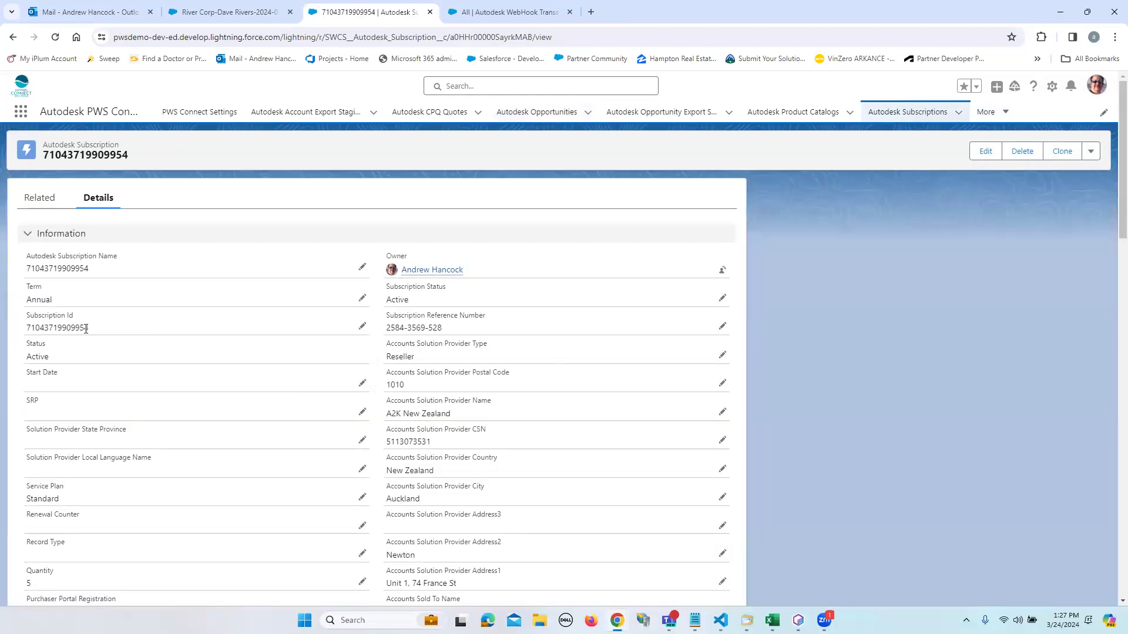
left_click_drag(85, 328, 25, 329)
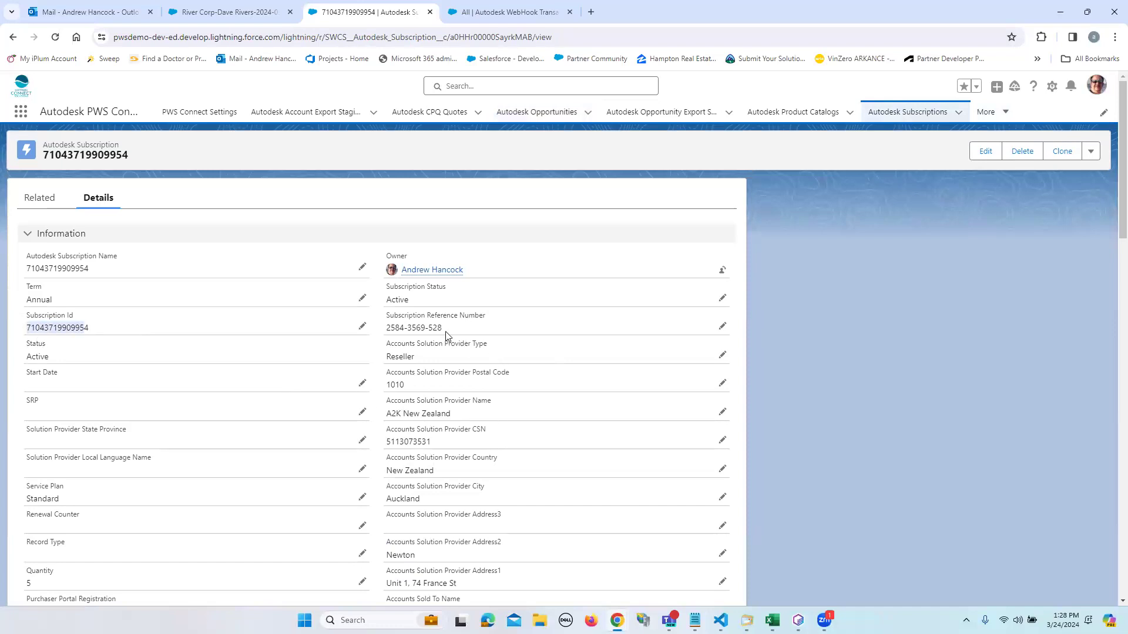
left_click_drag(439, 328, 382, 337)
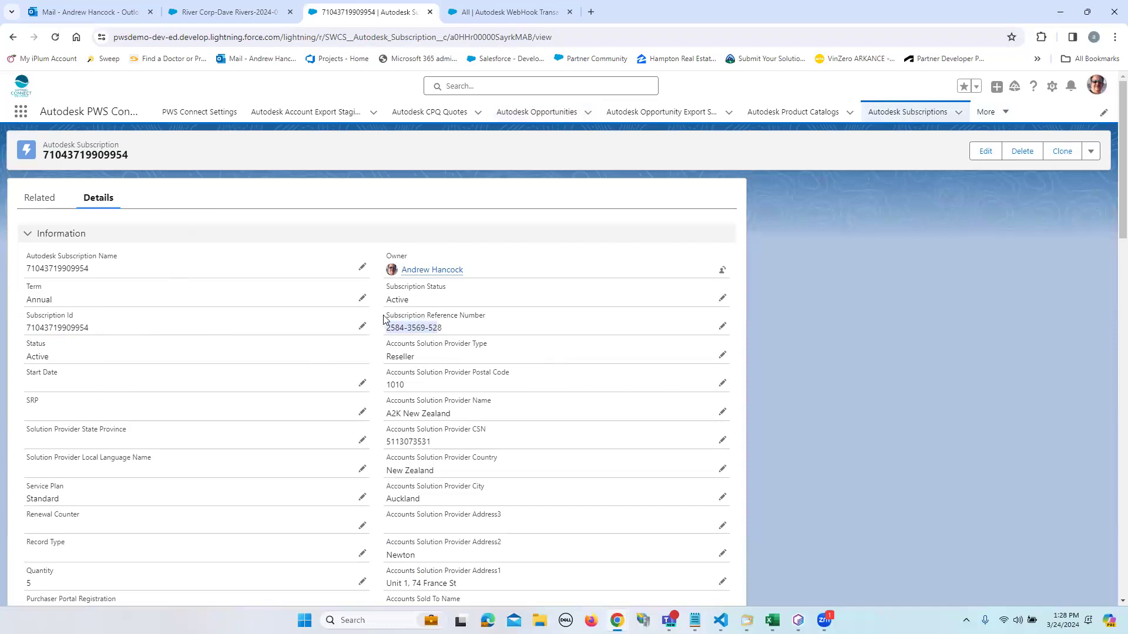
left_click_drag(385, 319, 460, 326)
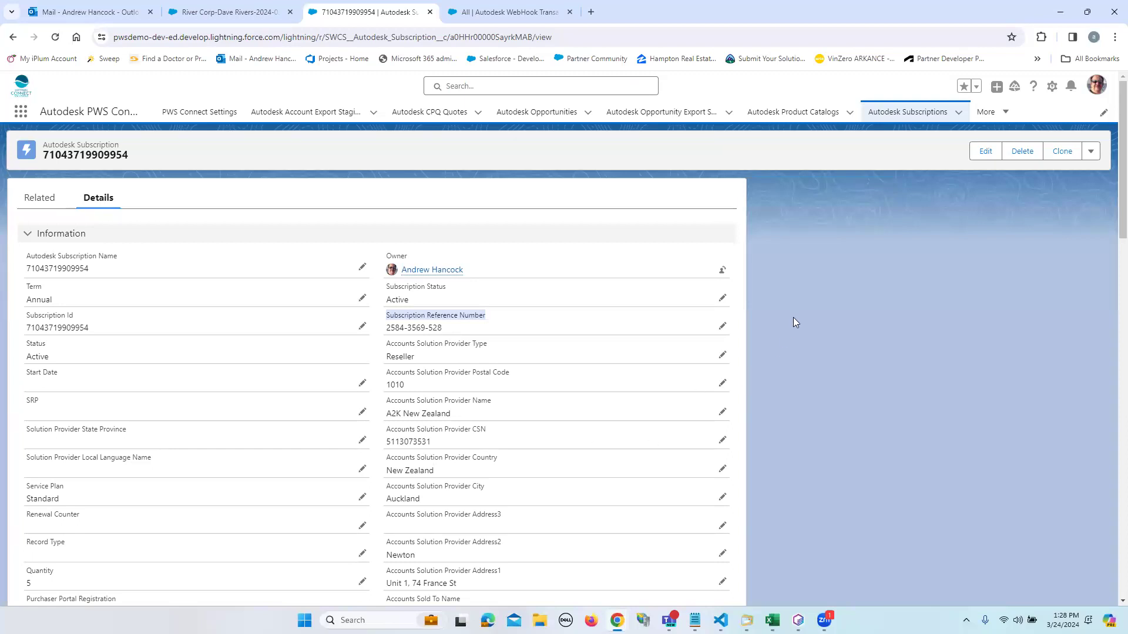
Show all Autodesk Product Catalogs, open record APC-00883, and examine its offeringCode and offeringId.
left_click(781, 122)
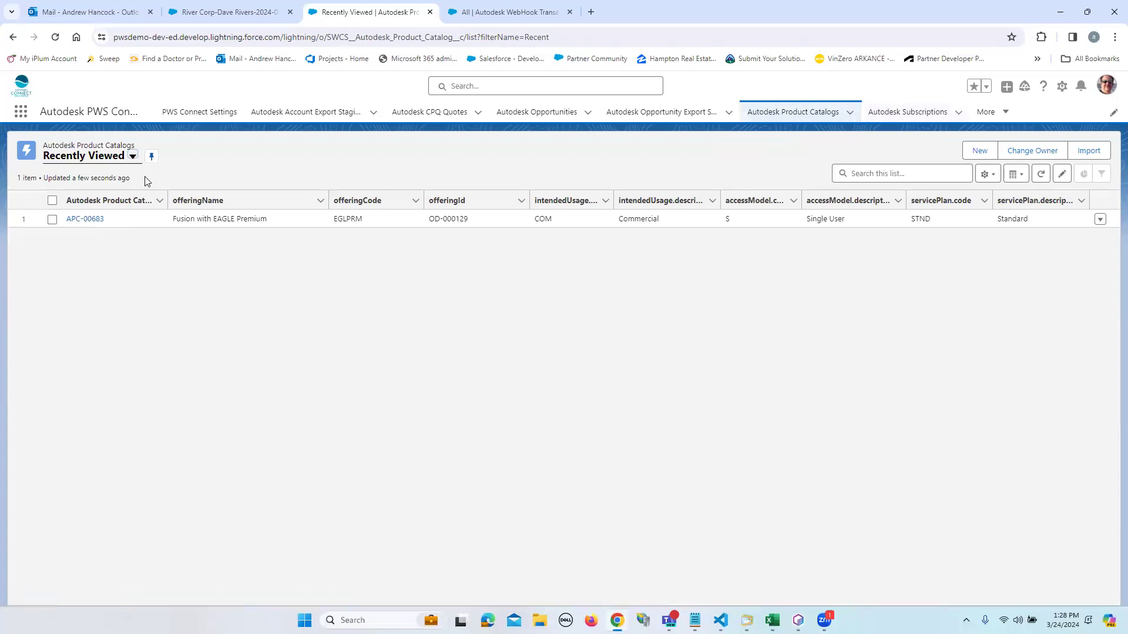
left_click(132, 157)
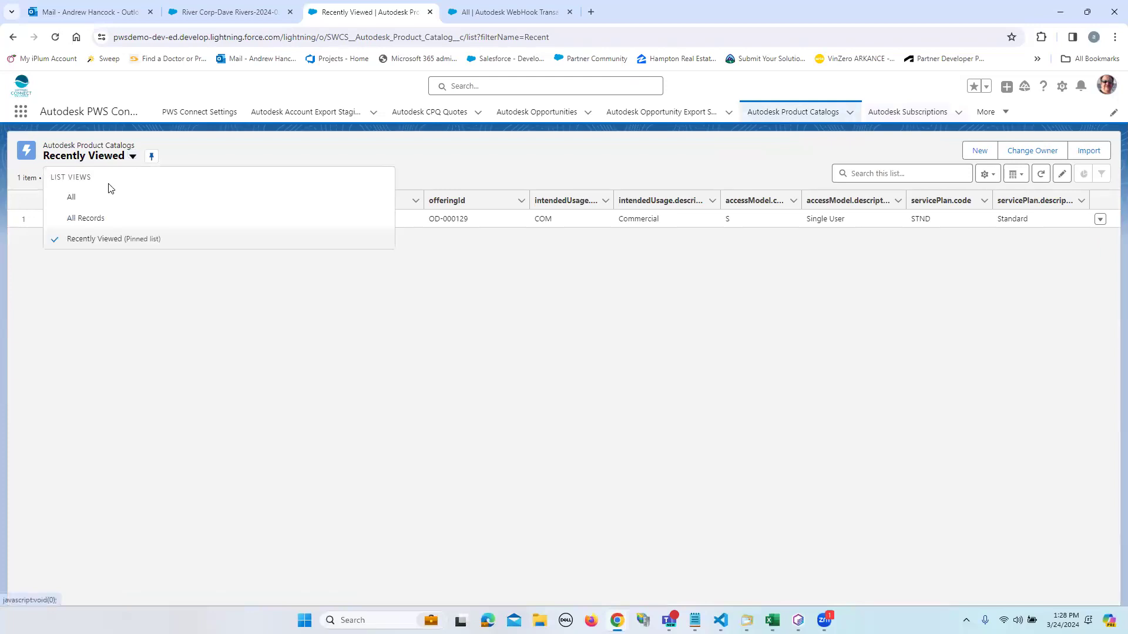
left_click(87, 199)
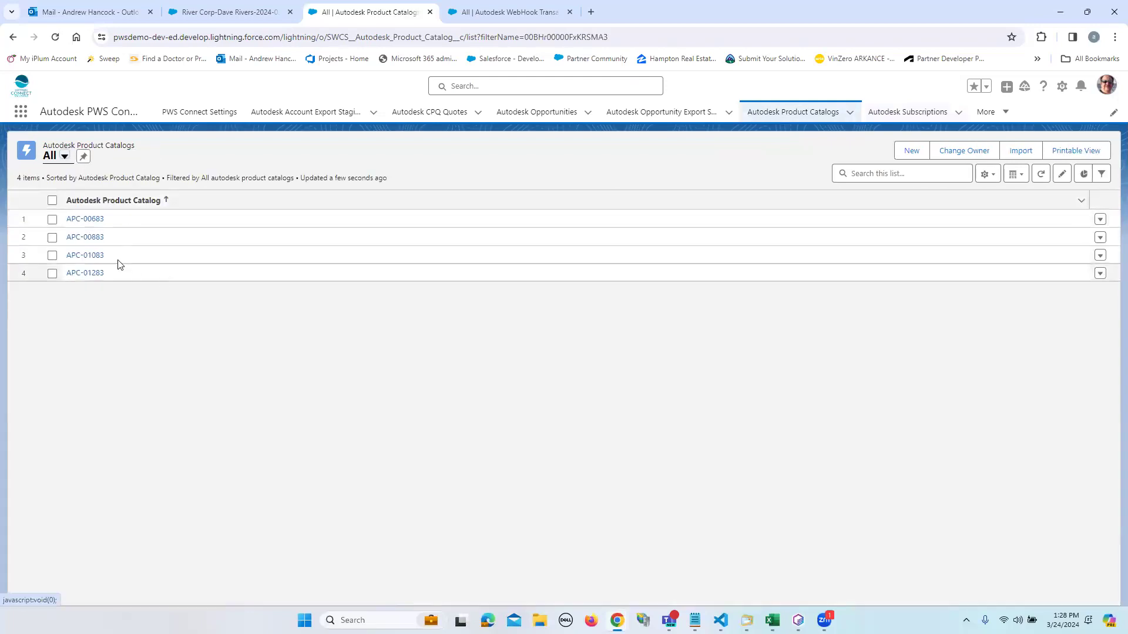
left_click(93, 241)
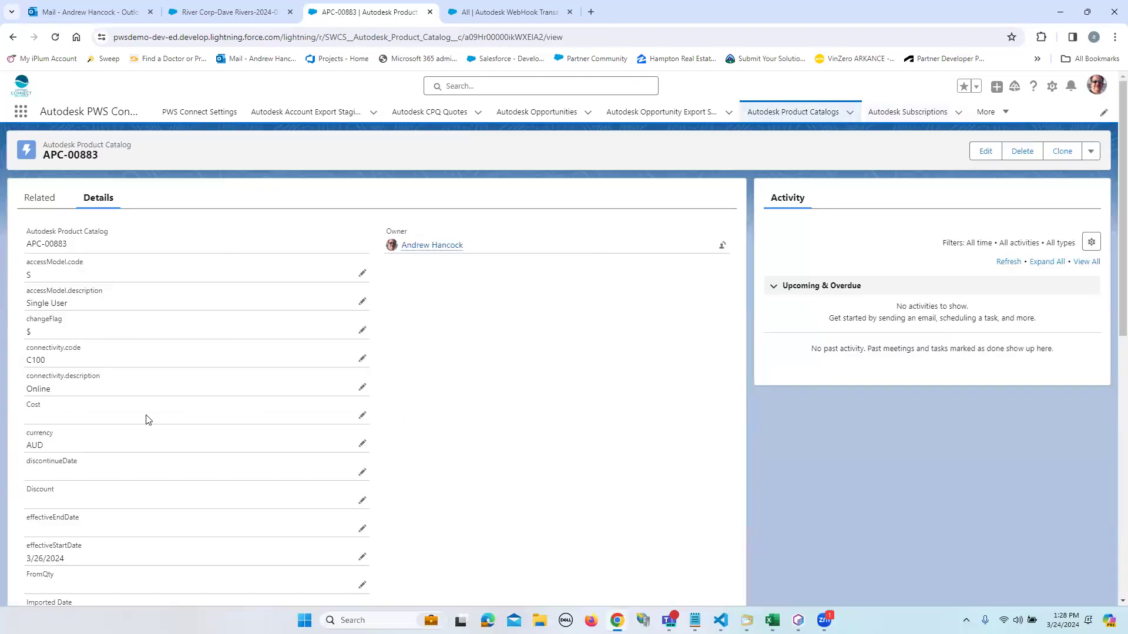
scroll(157, 420, "down", 6)
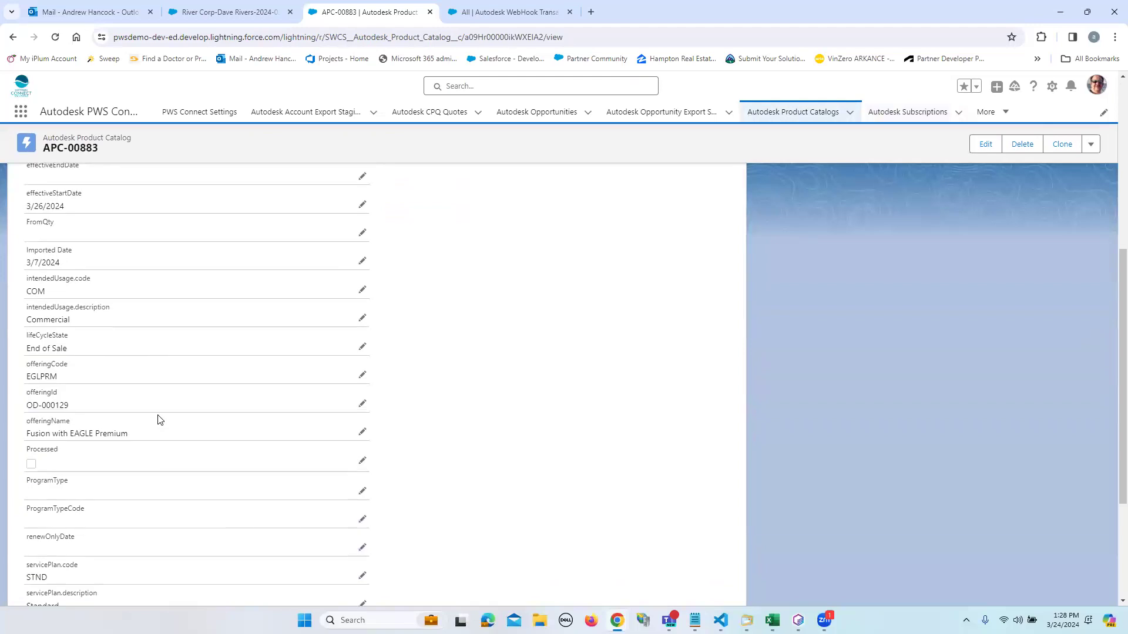
double_click(45, 377)
left_click_drag(71, 411, 26, 411)
Show the All list of Autodesk Product Variants, look over its pricing, term and effective date columns, and return to the River Corp quote.
left_click(999, 121)
left_click(949, 139)
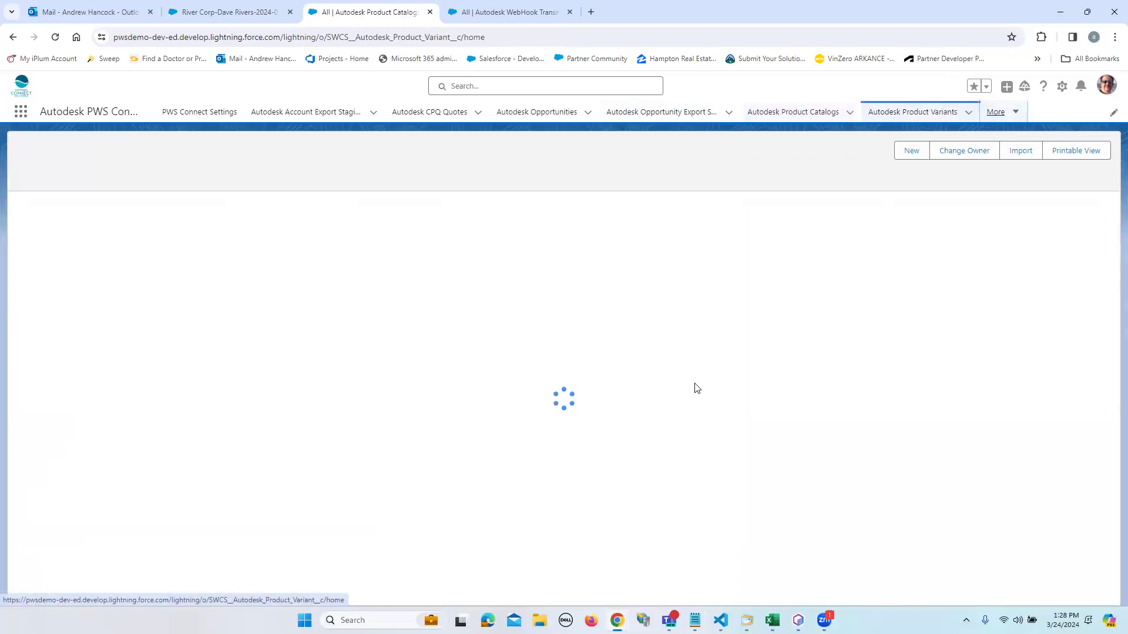
left_click(133, 156)
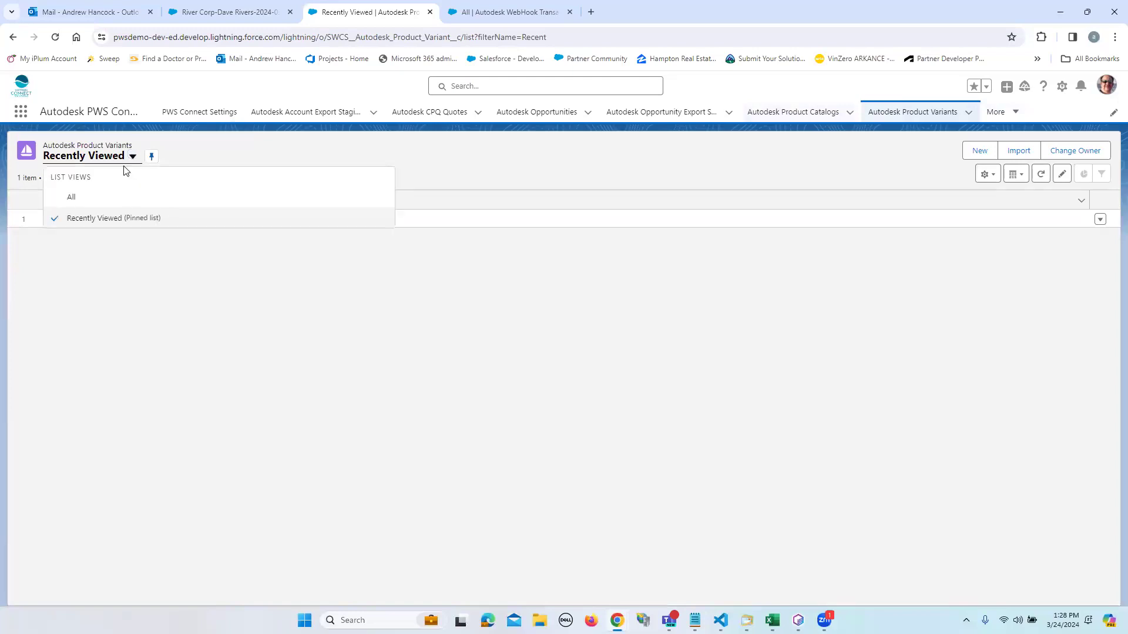
left_click(71, 198)
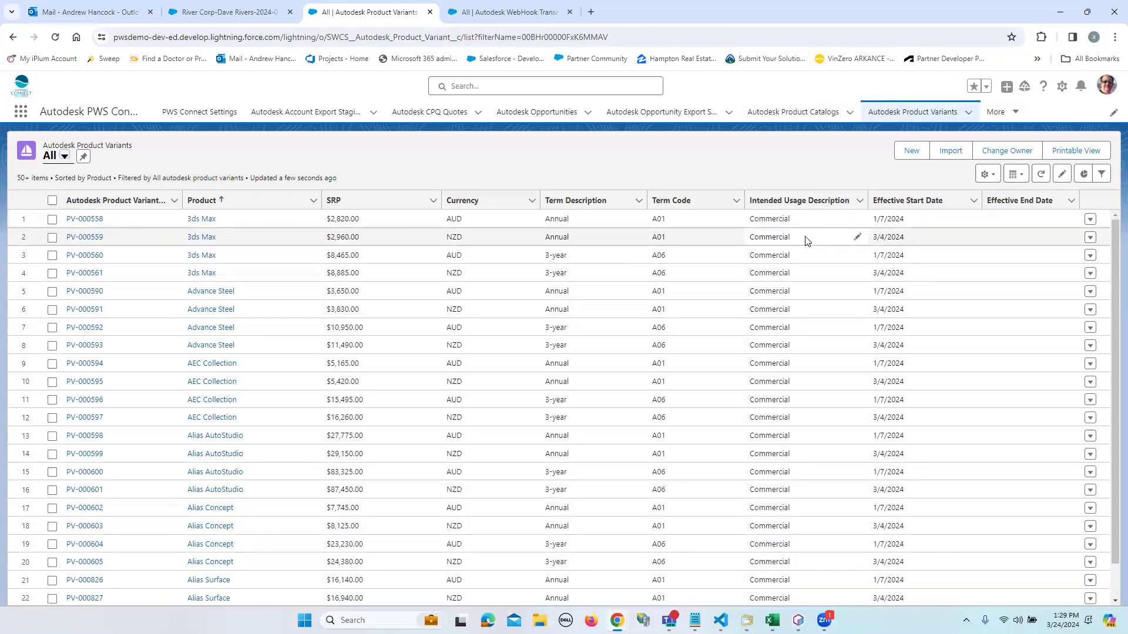
left_click(992, 206)
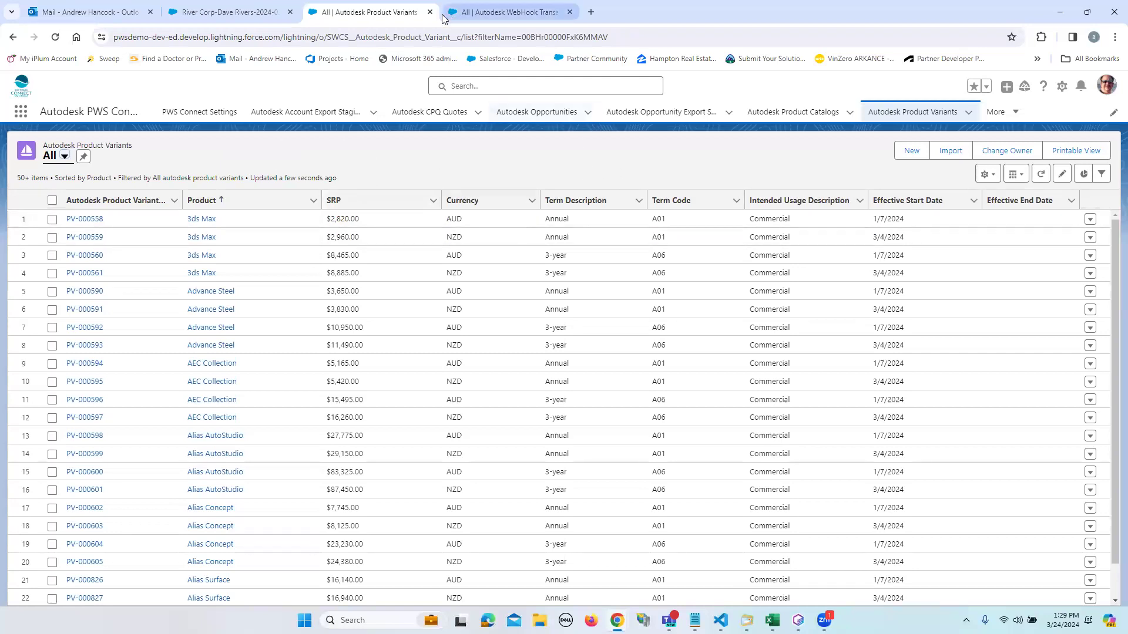
left_click(247, 15)
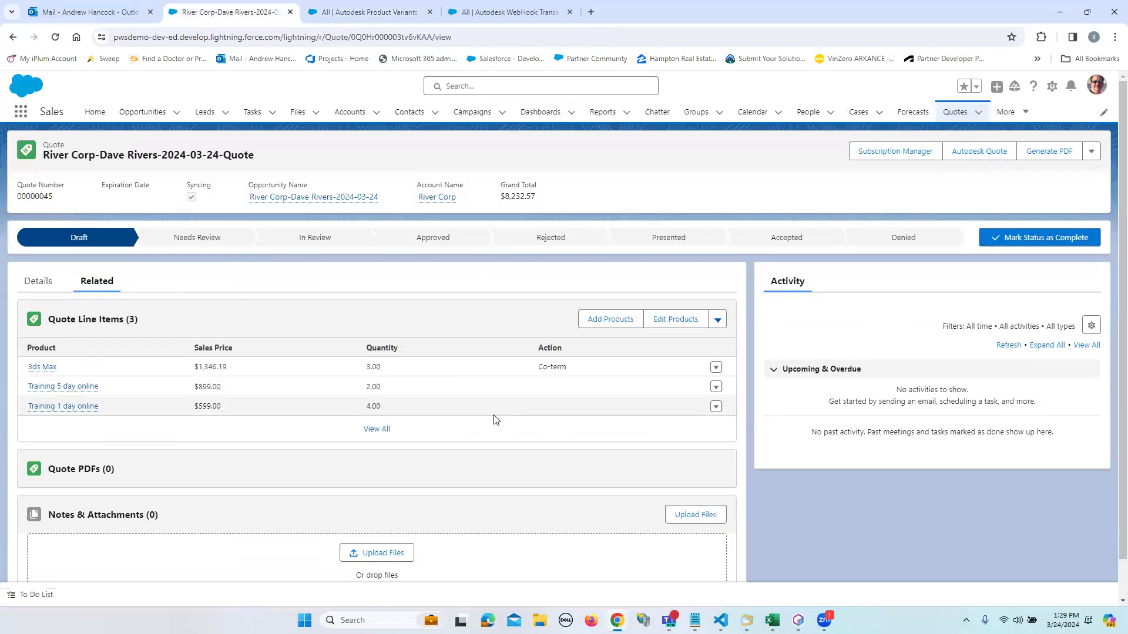